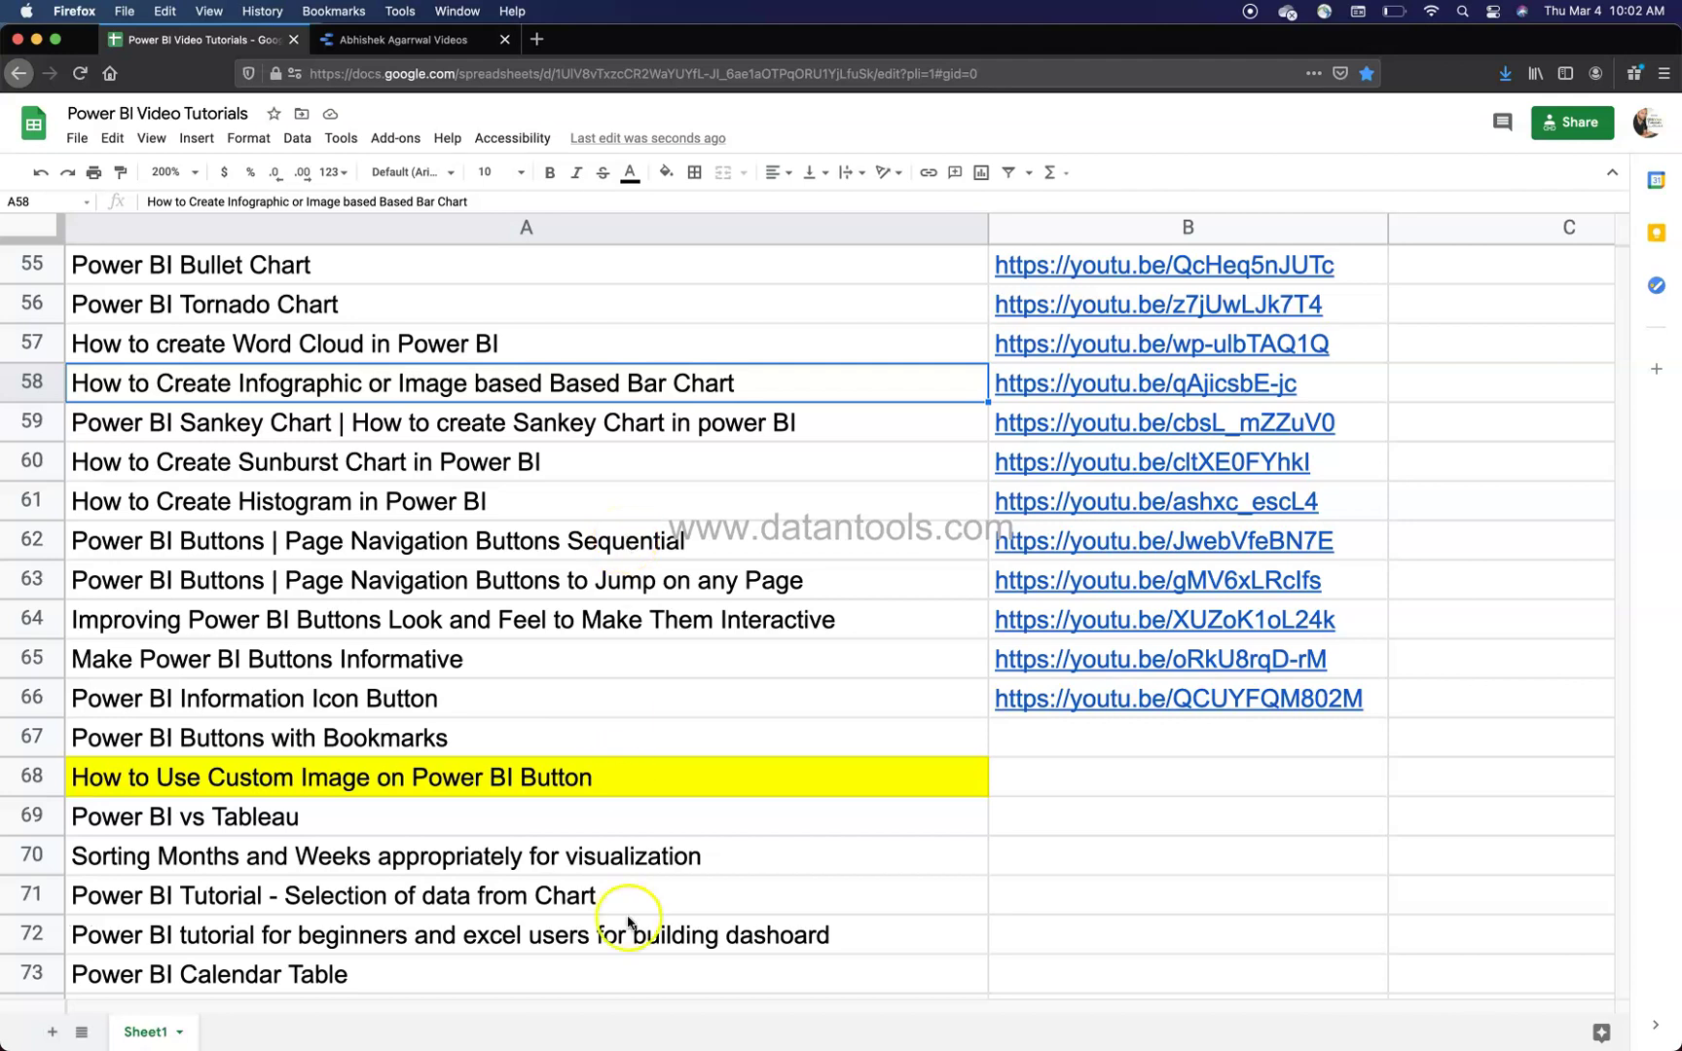
Review the custom image button and Power BI Buttons with Bookmarks titles in the tutorials spreadsheet.
click(409, 777)
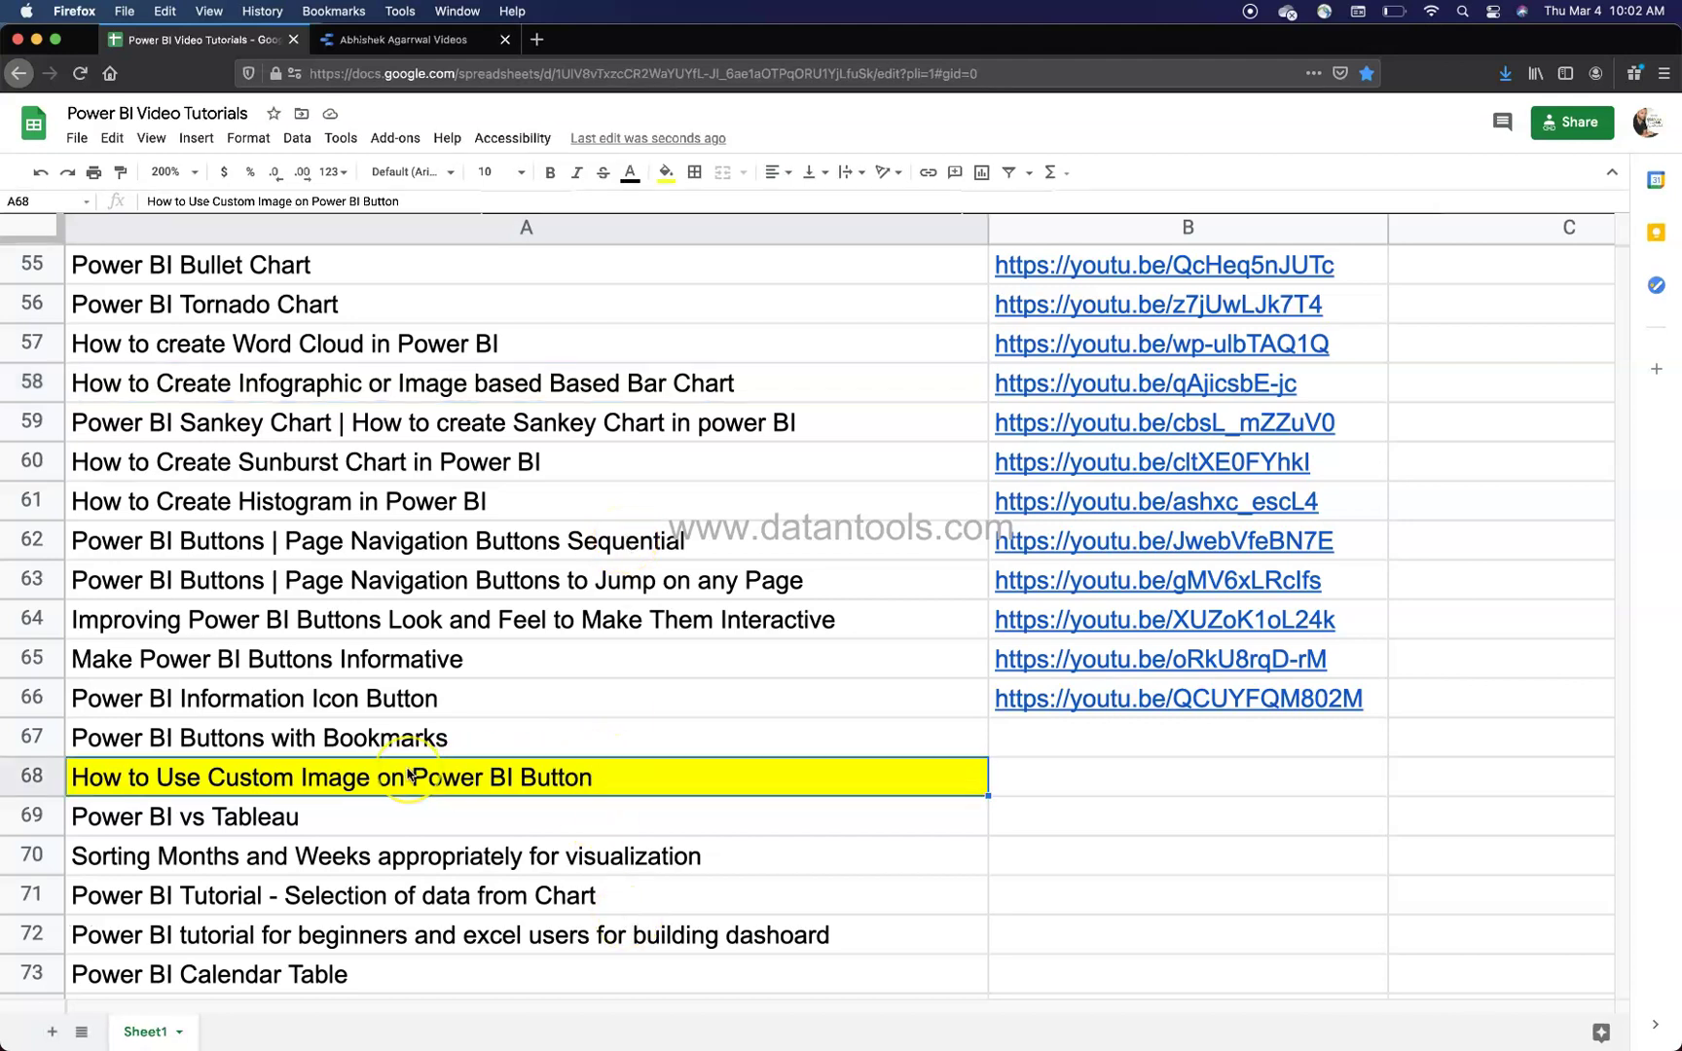
click(284, 784)
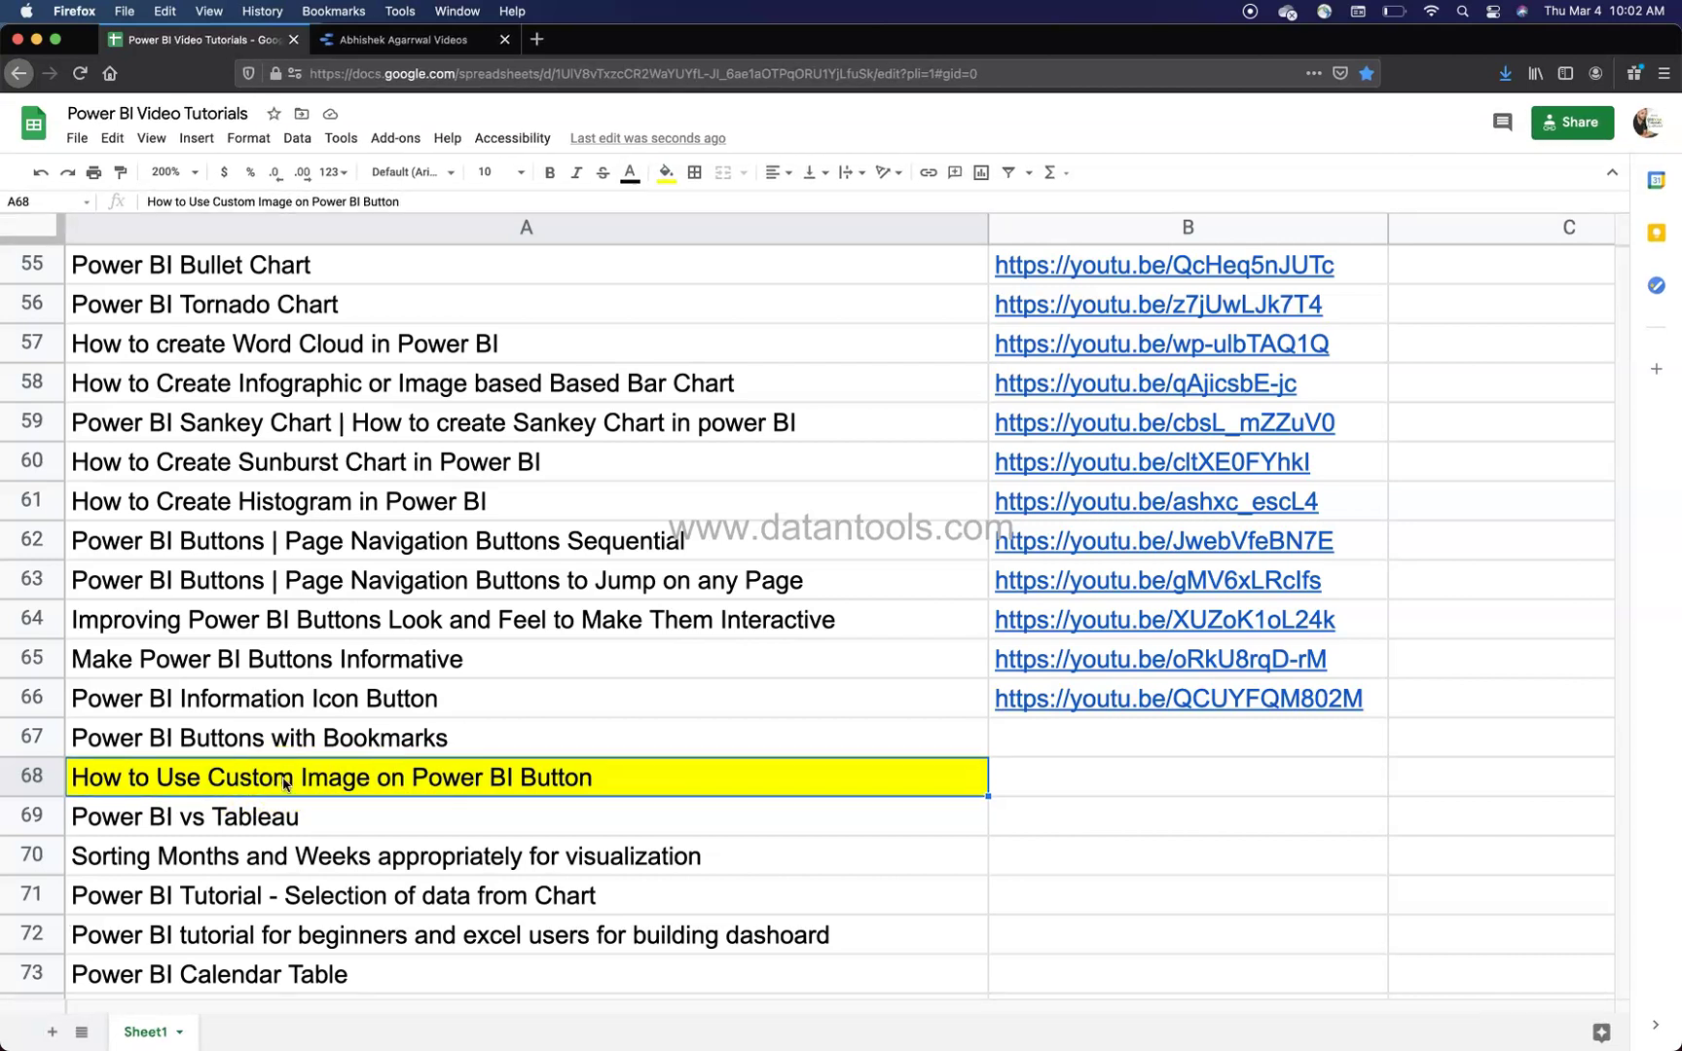
click(463, 812)
click(565, 781)
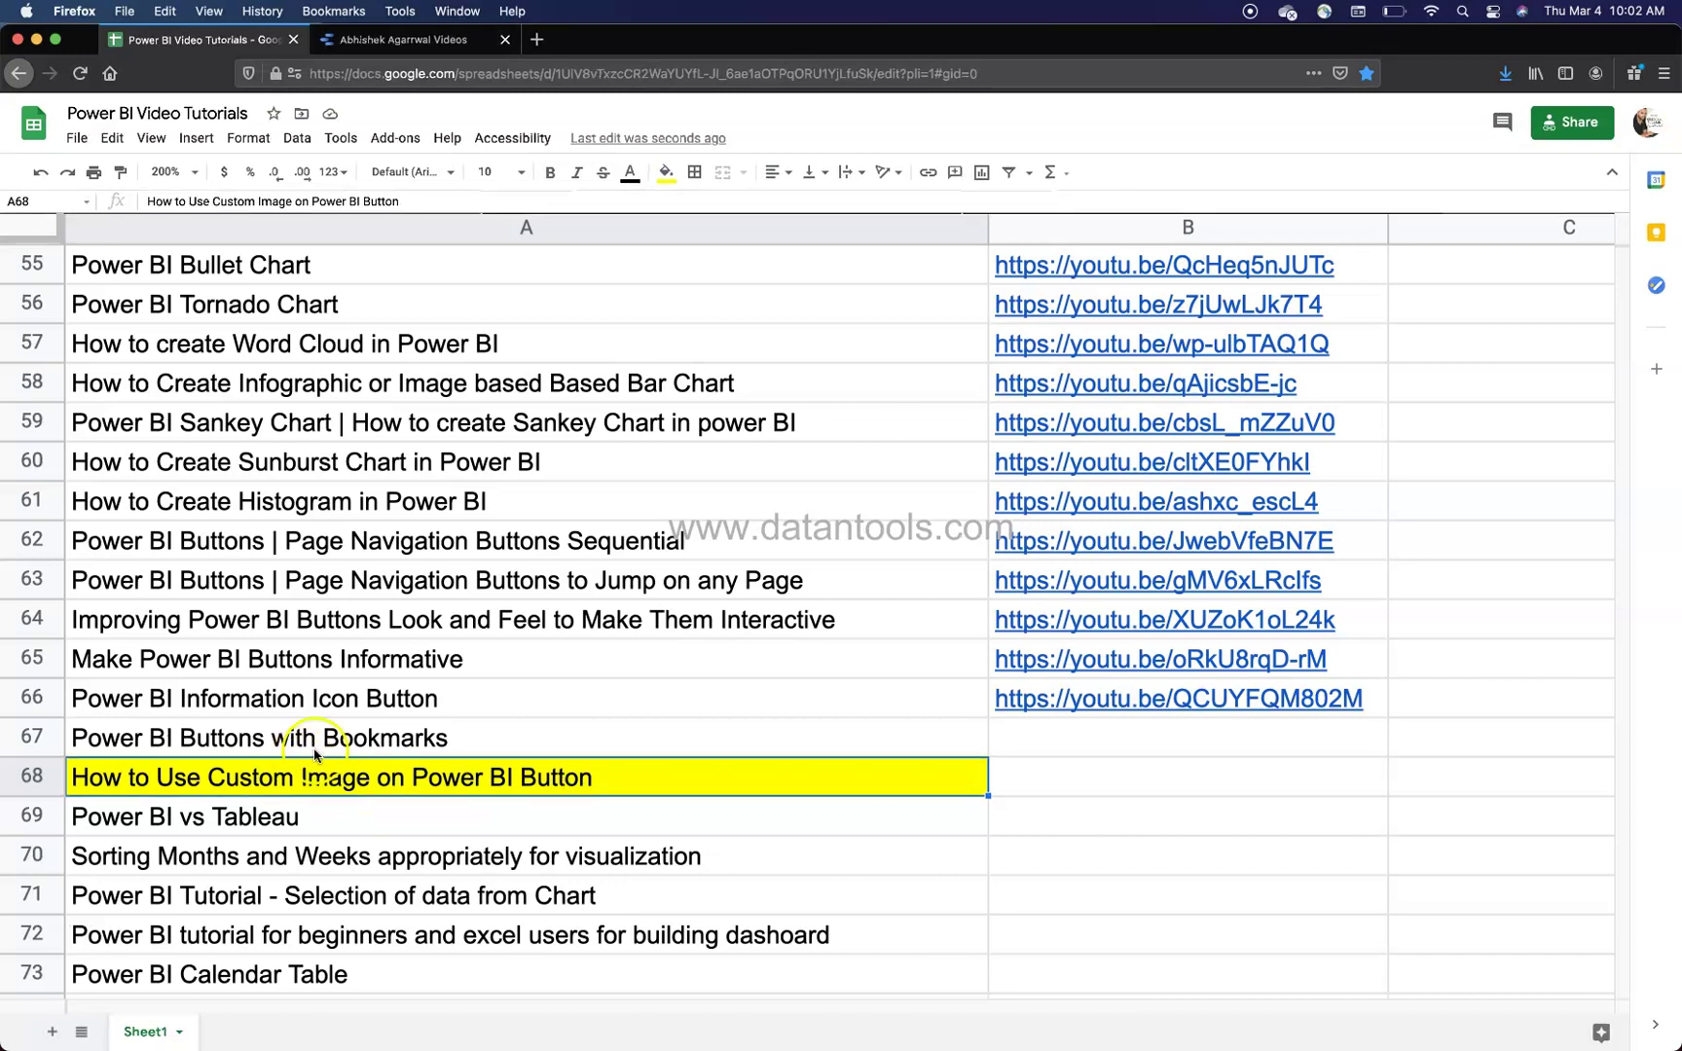
click(300, 738)
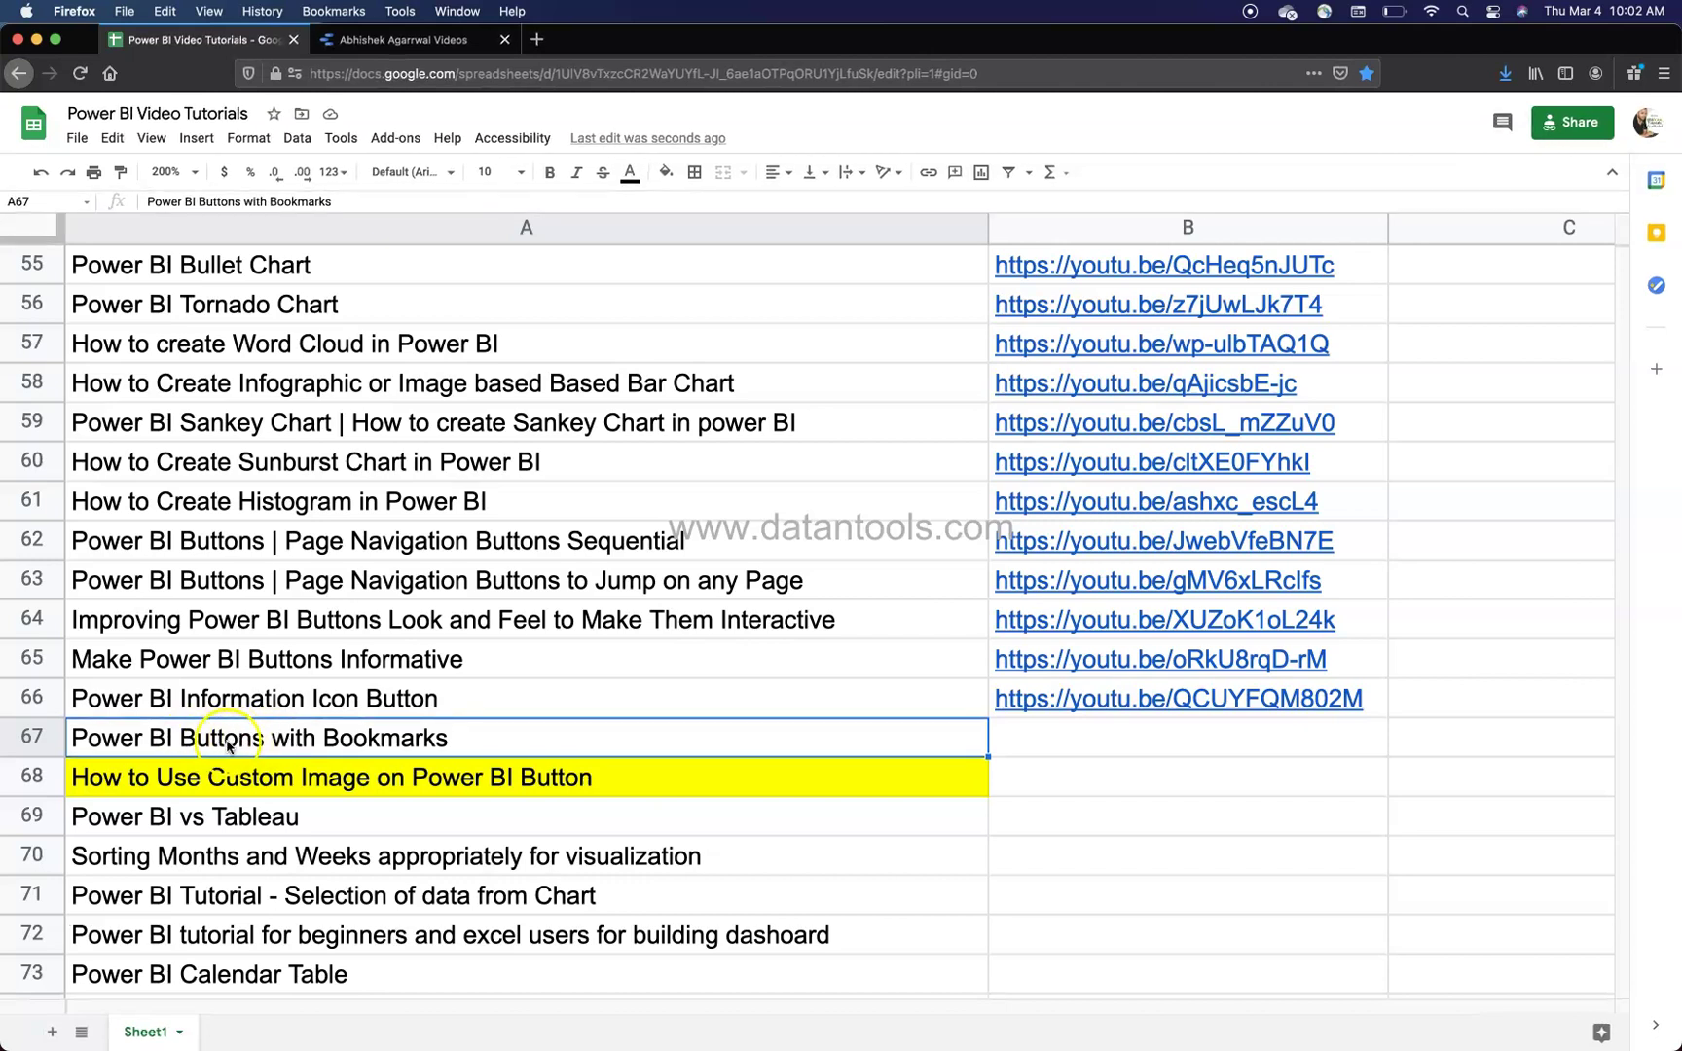
click(421, 779)
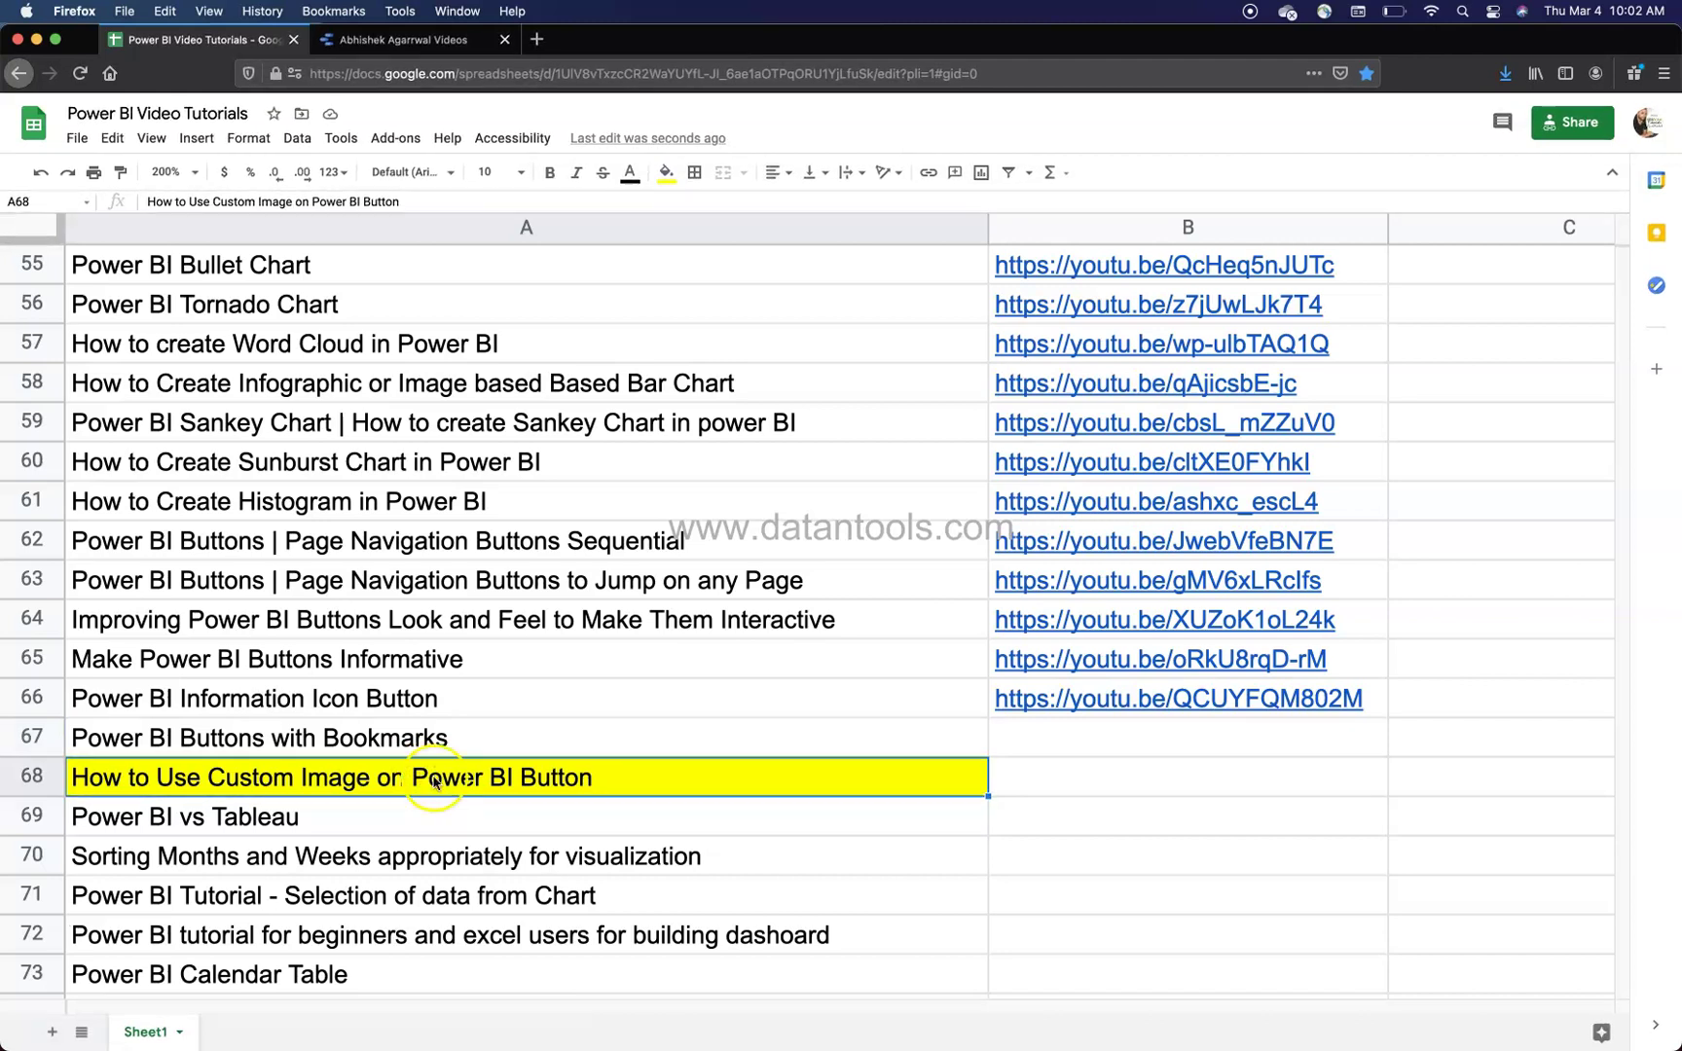
click(458, 782)
scroll(637, 627, up, 1)
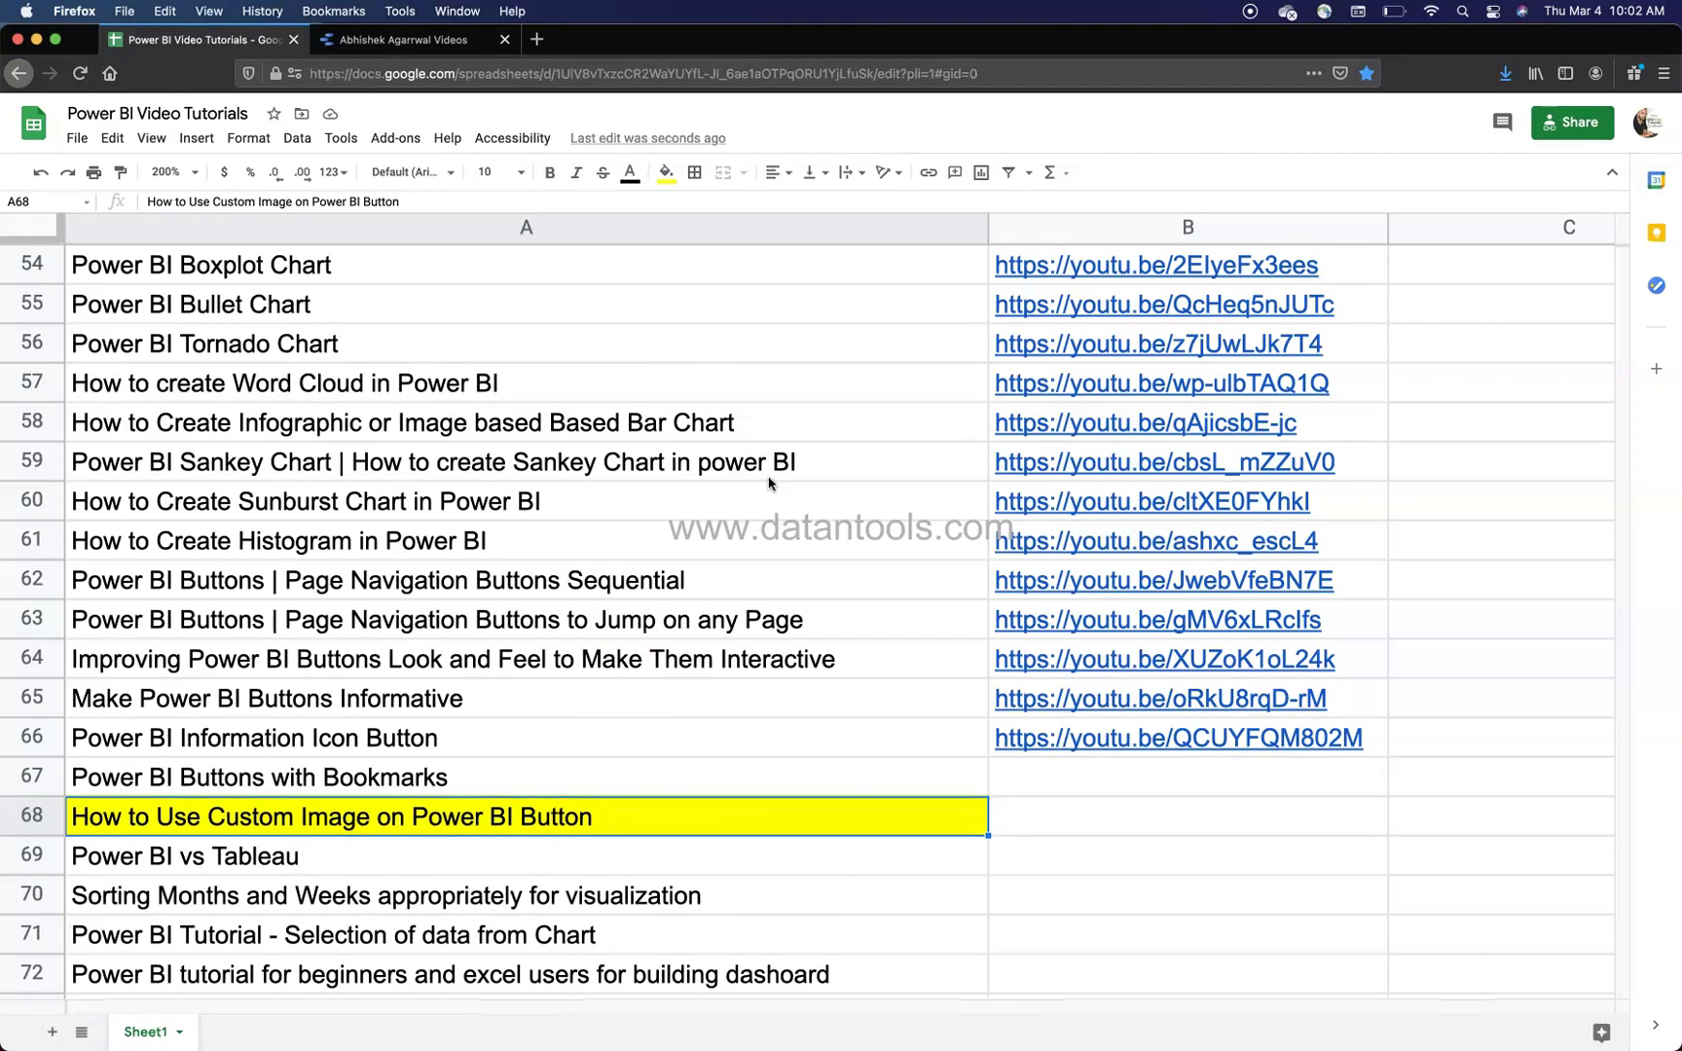
scroll(769, 482, up, 4)
scroll(769, 483, up, 1)
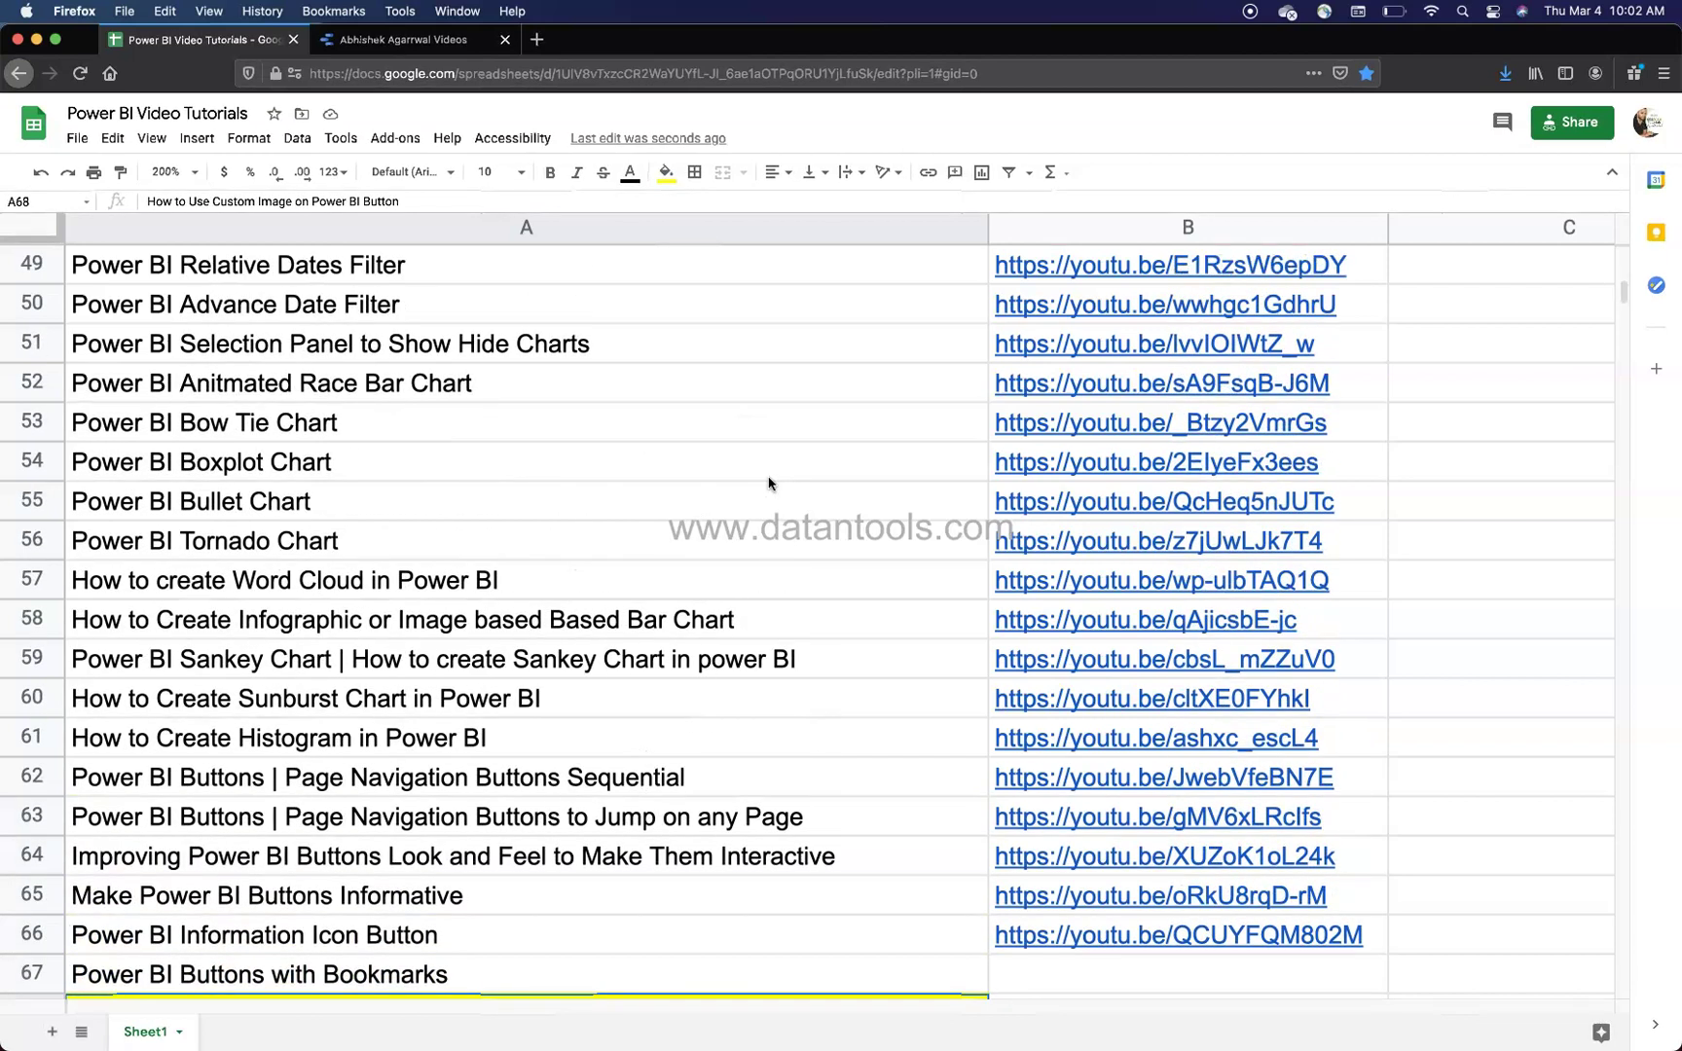
scroll(769, 482, up, 5)
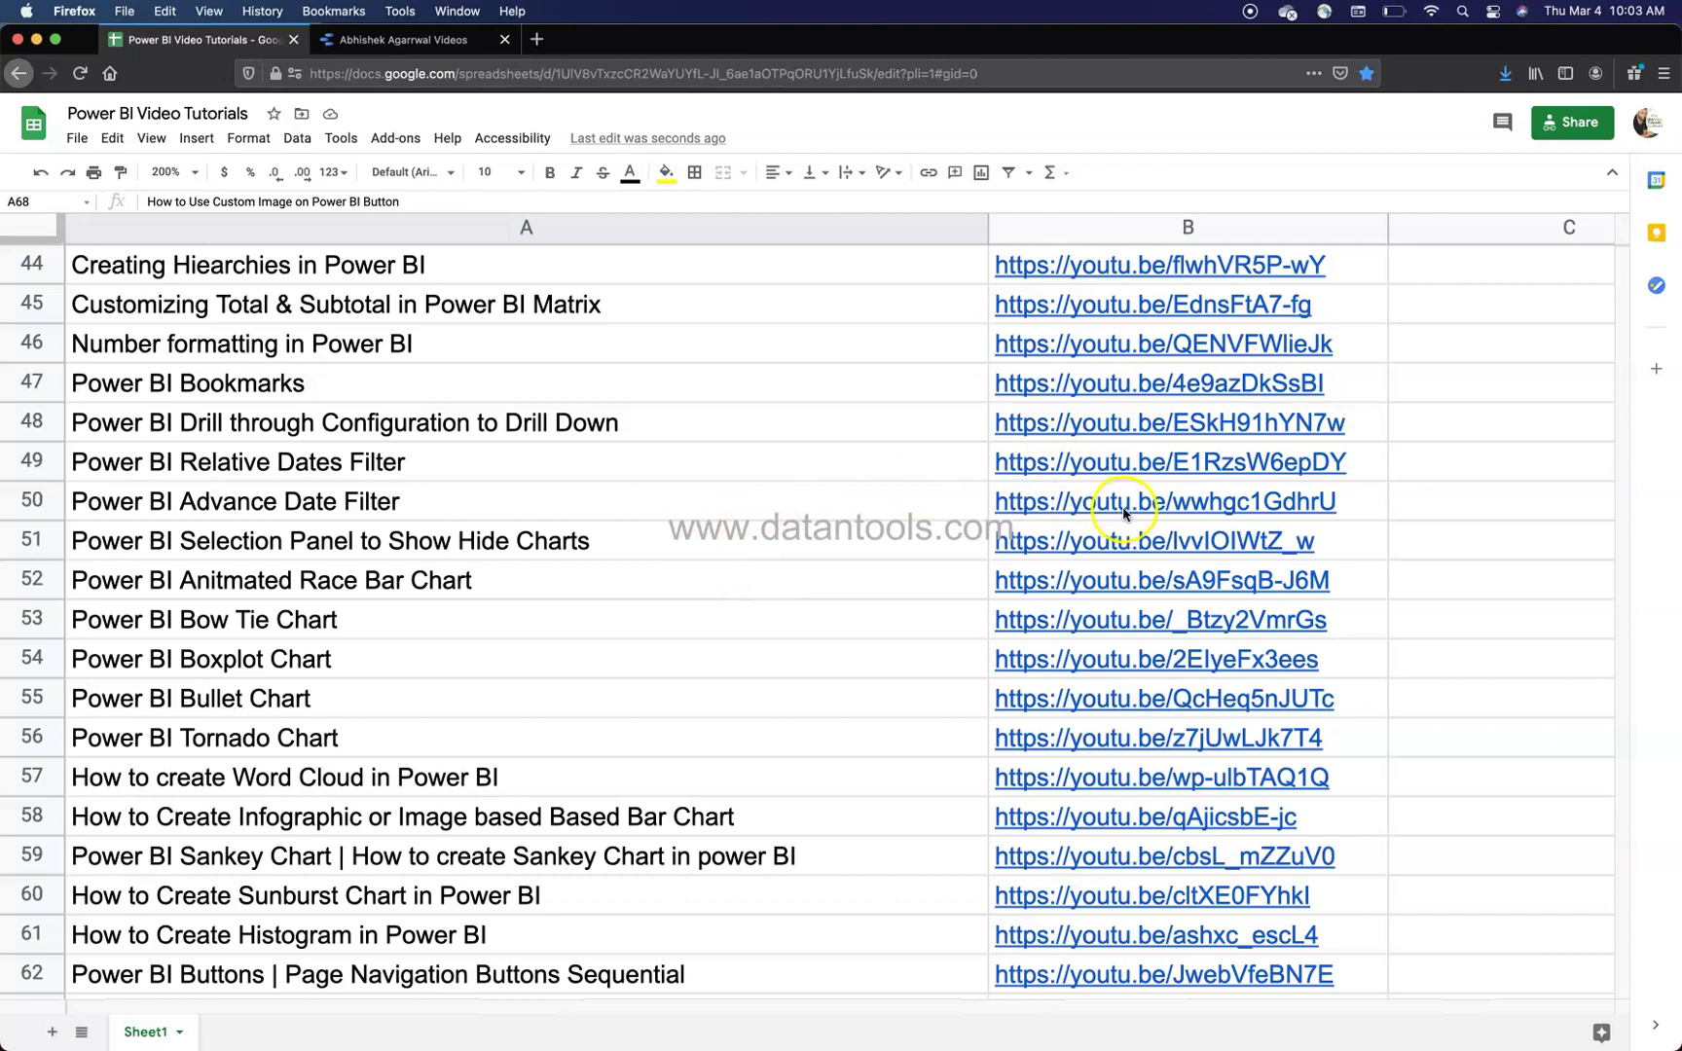
scroll(937, 530, down, 4)
scroll(938, 529, down, 4)
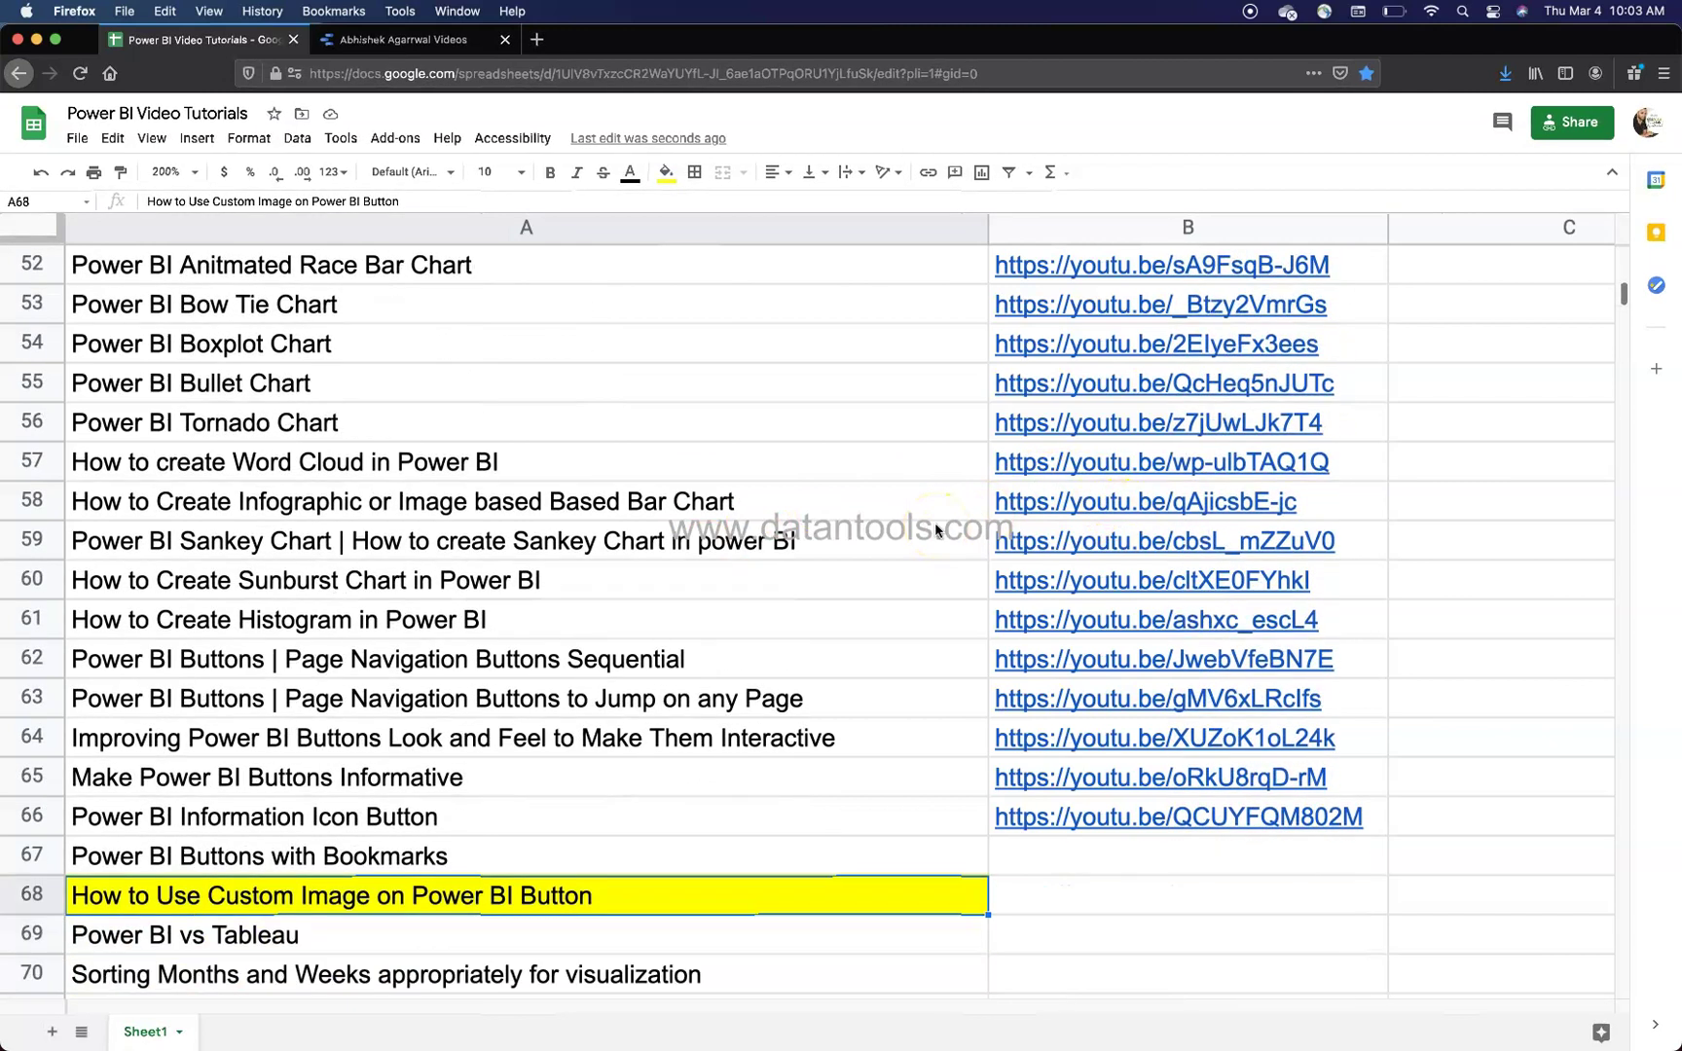
View the YouTube videos report's Video Title filter list, then return to the tutorials spreadsheet.
click(420, 39)
click(844, 376)
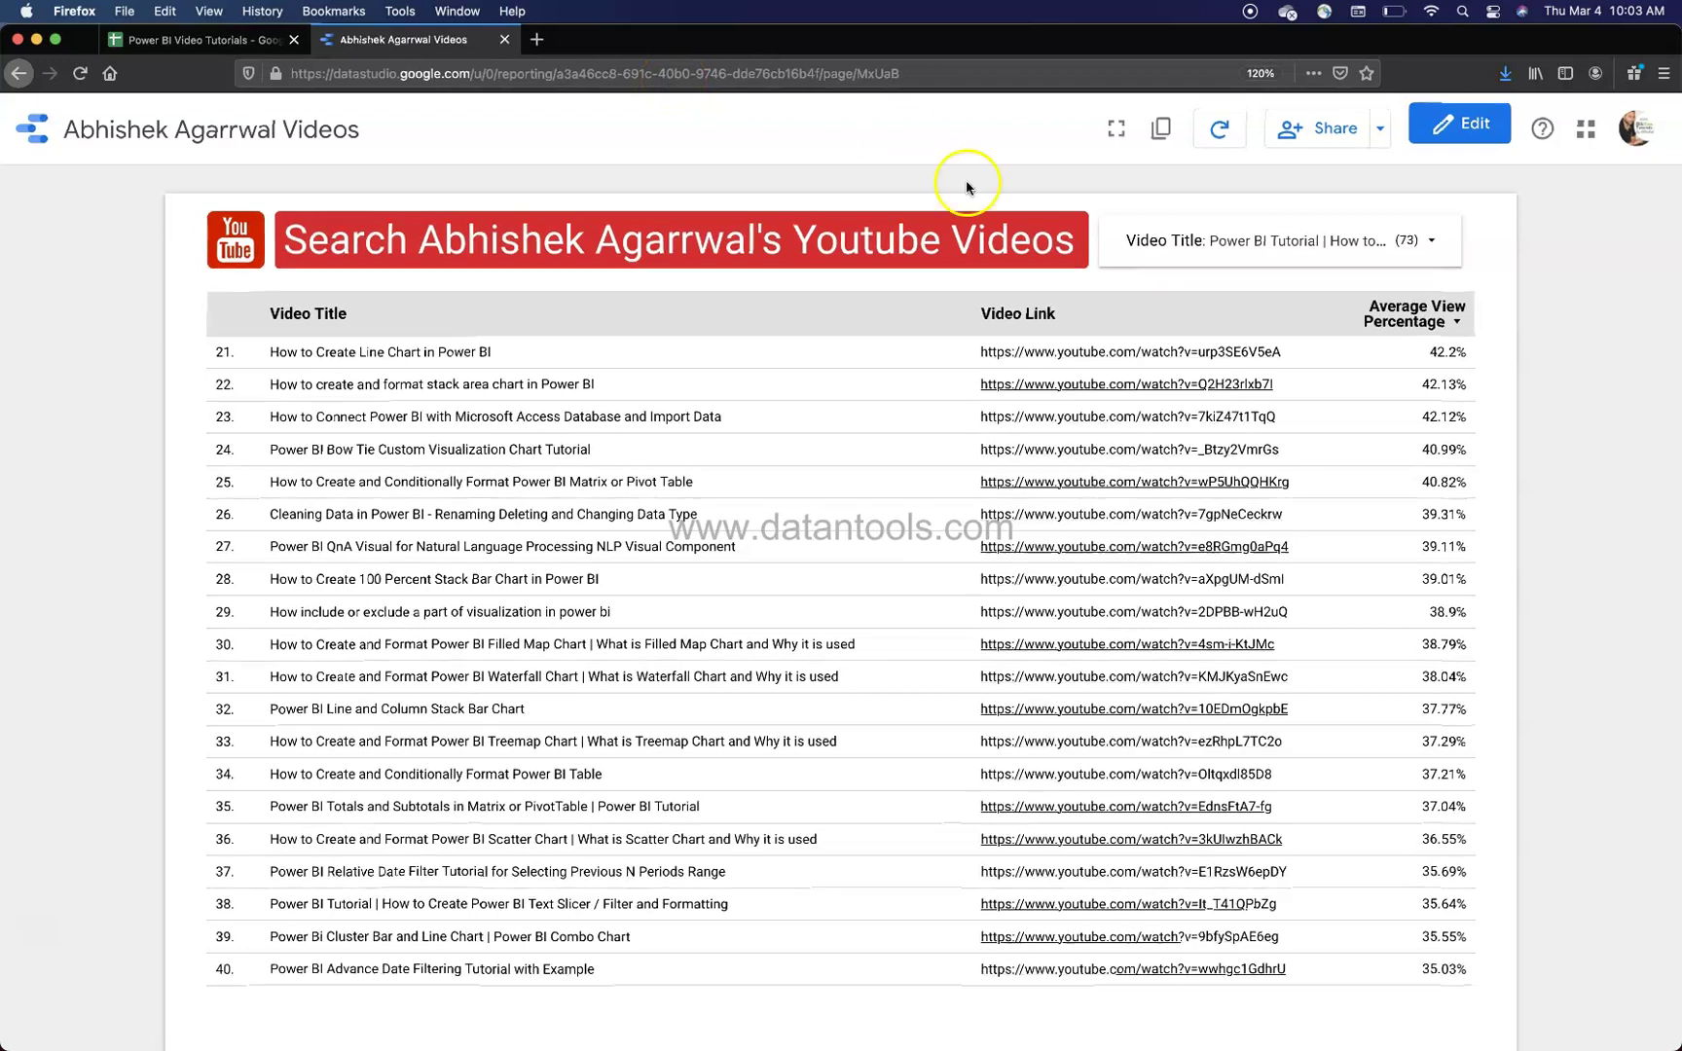
click(1431, 242)
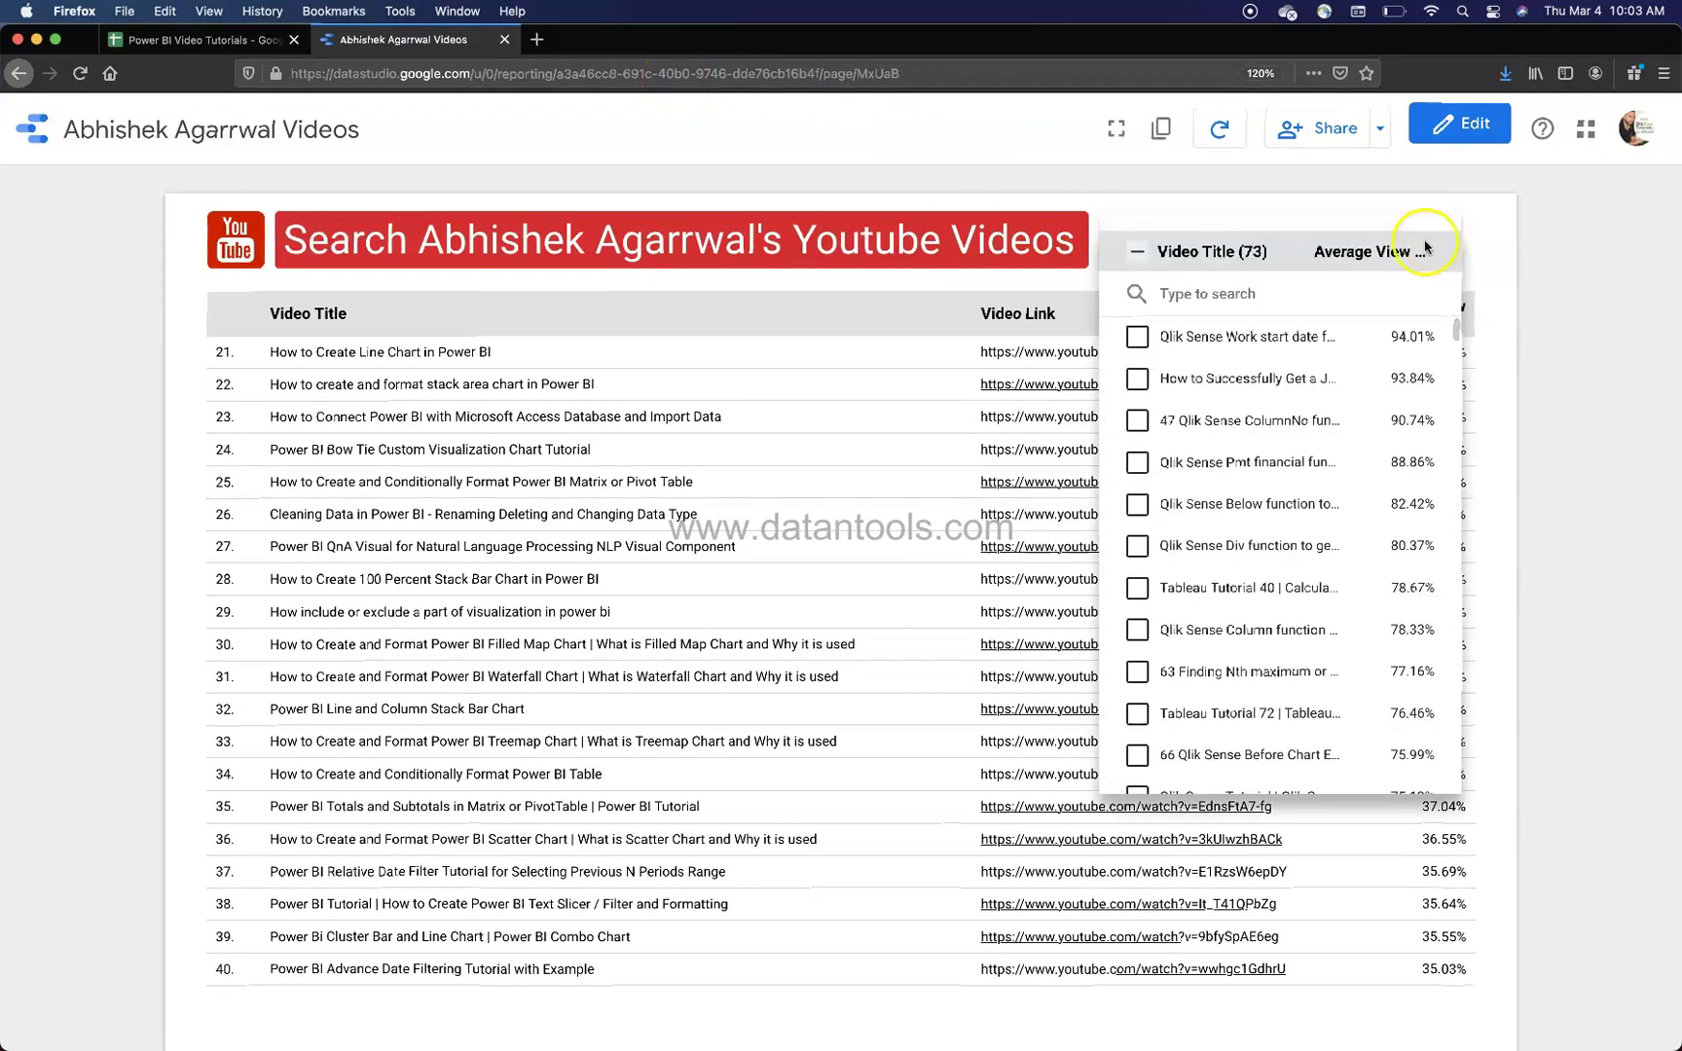
mouse_move(1248, 379)
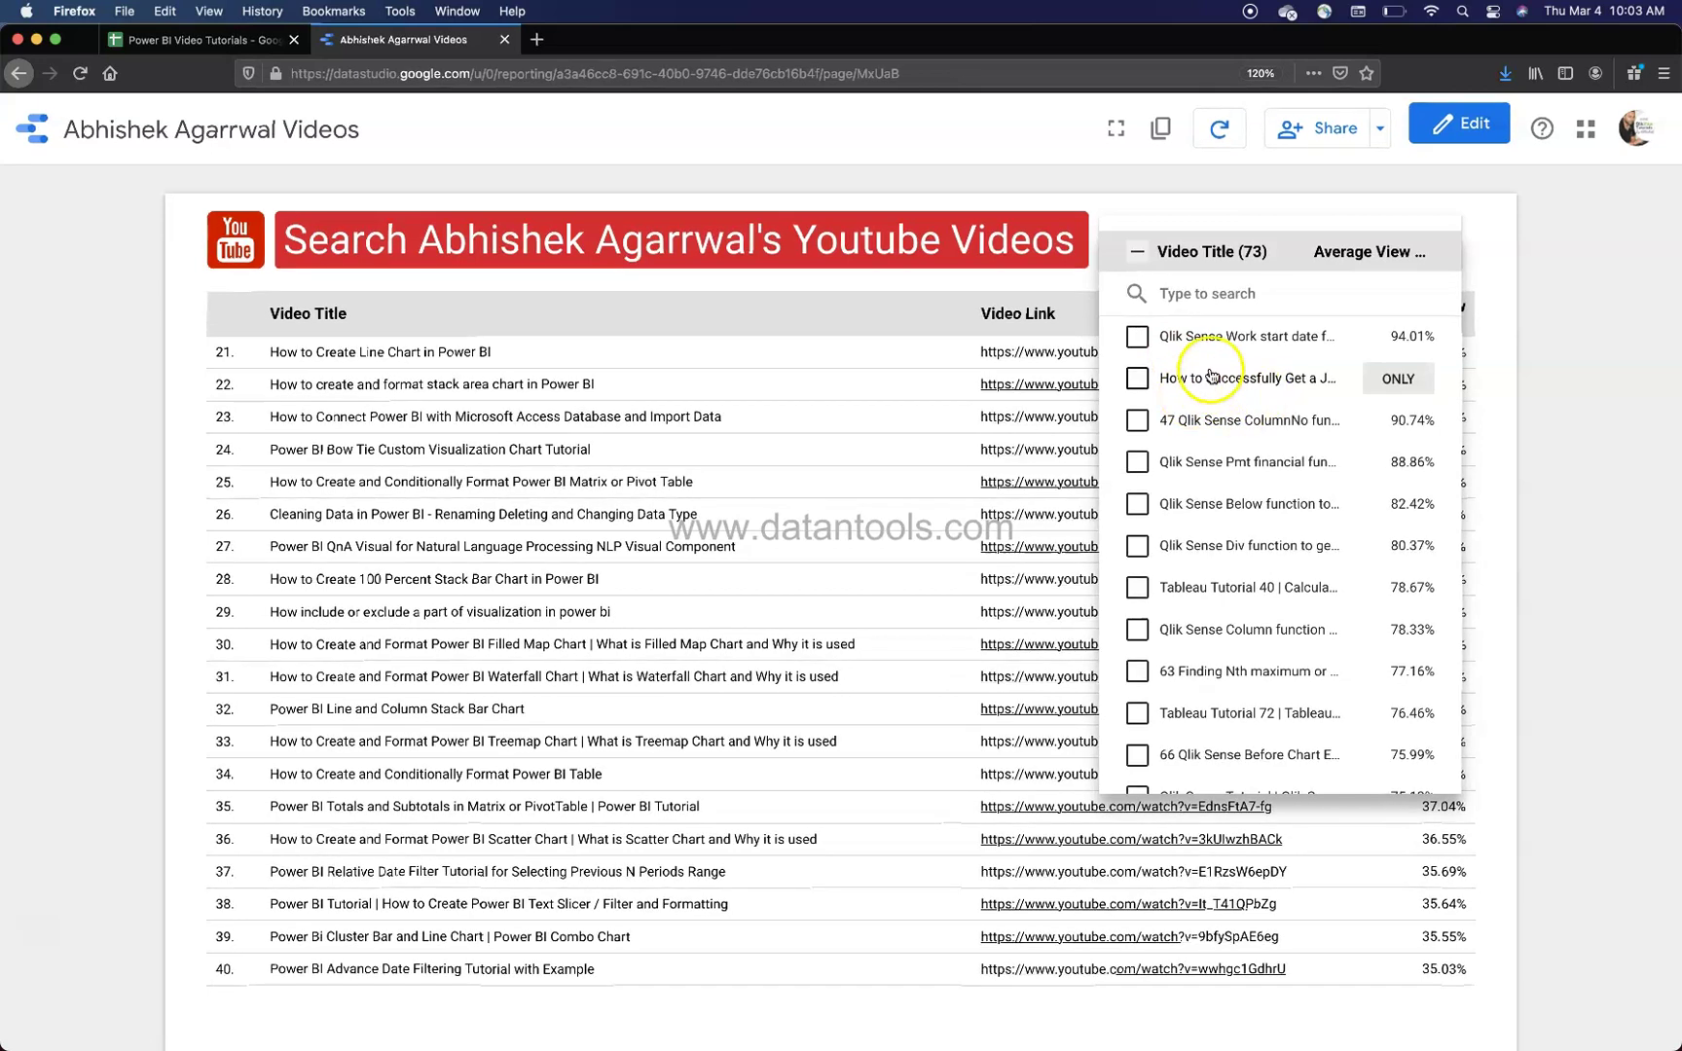
click(1208, 299)
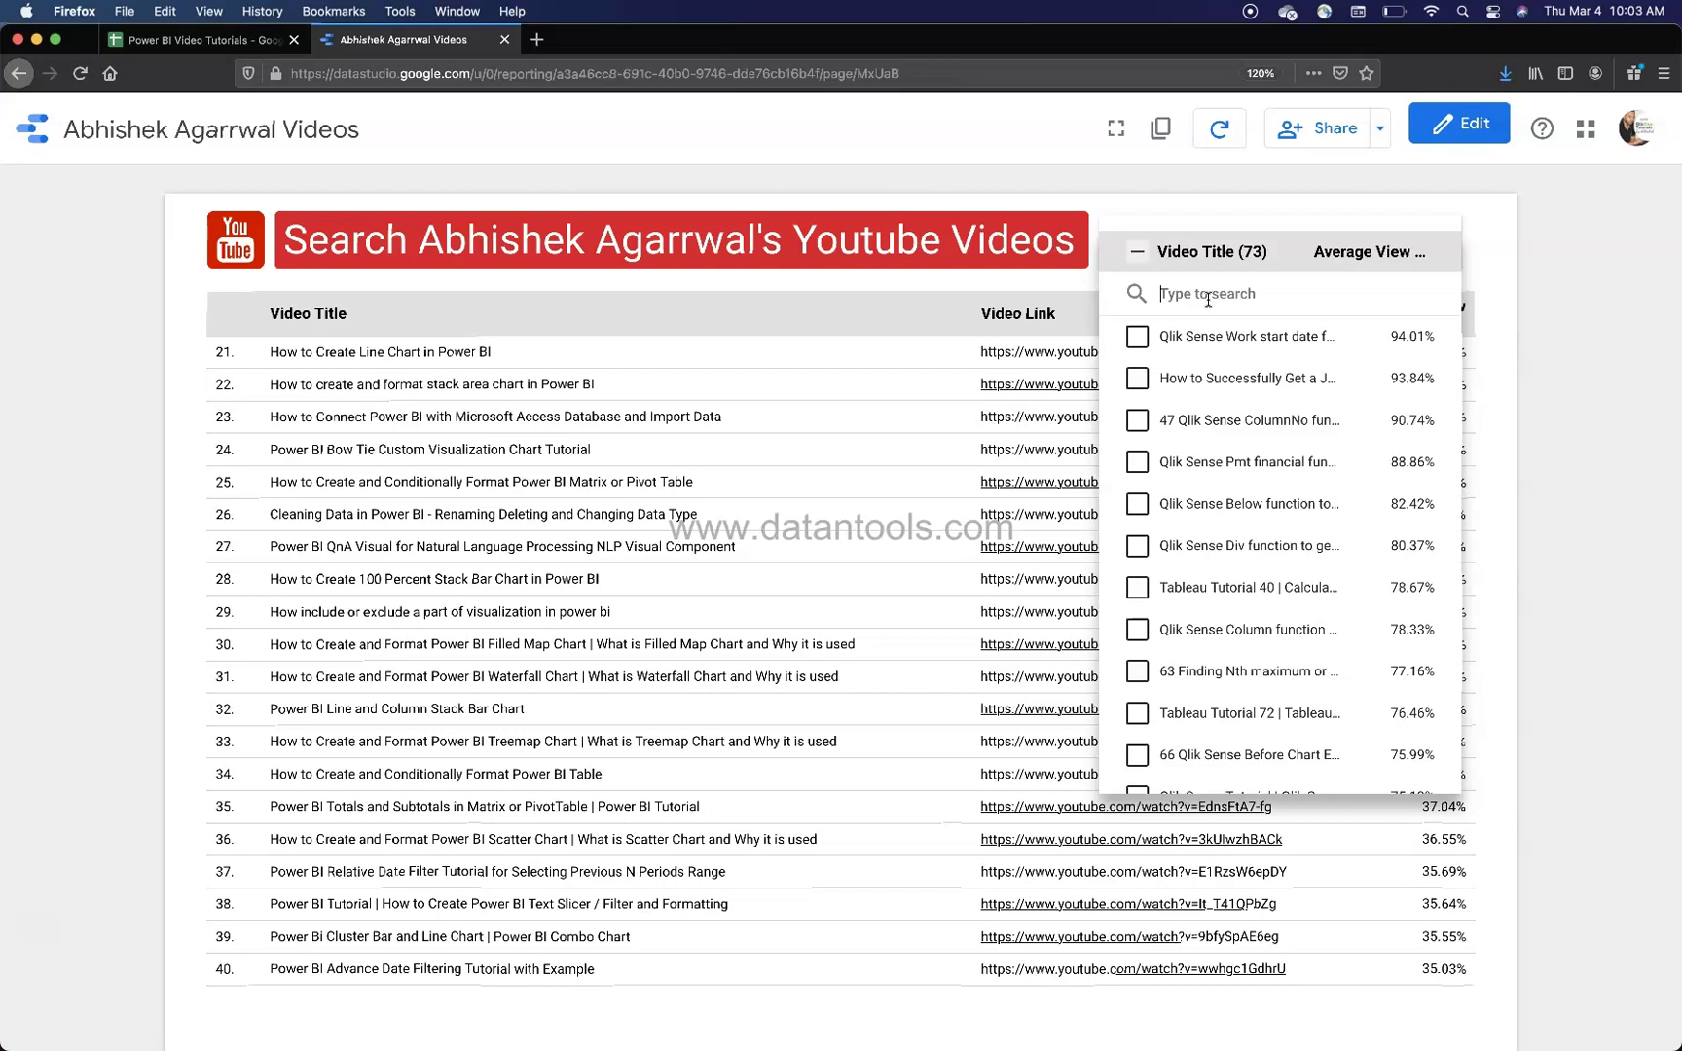
mouse_move(1248, 669)
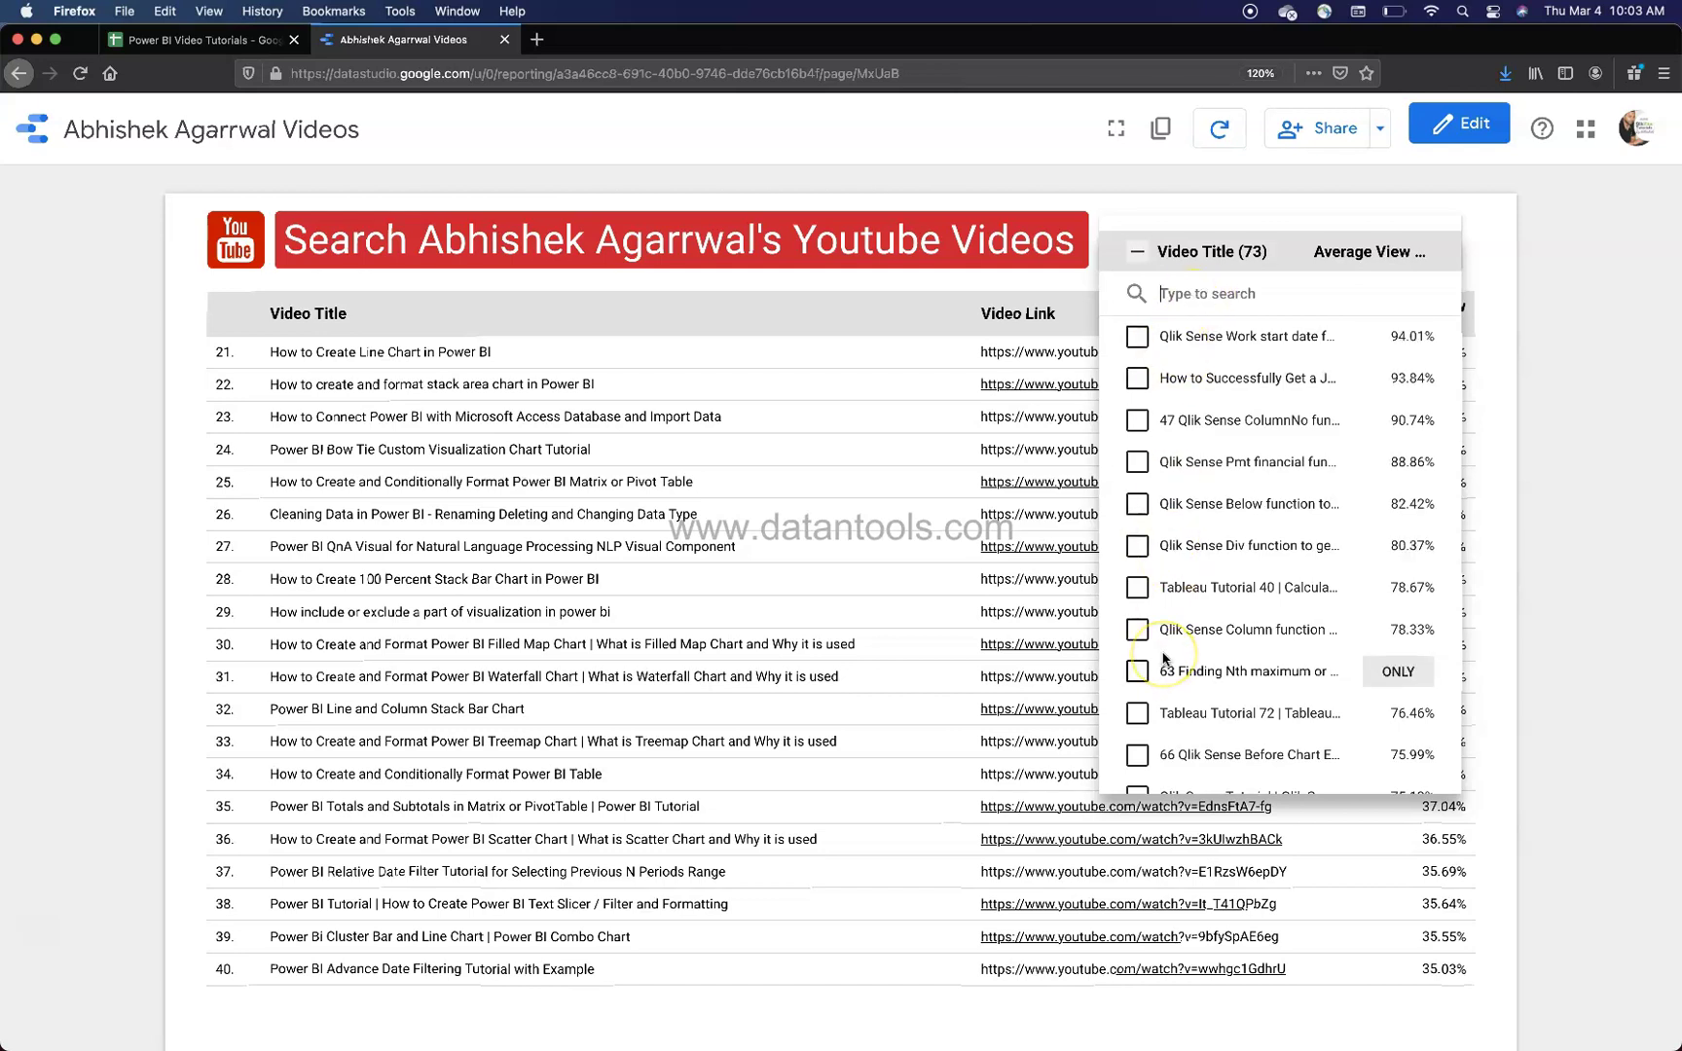
click(1501, 335)
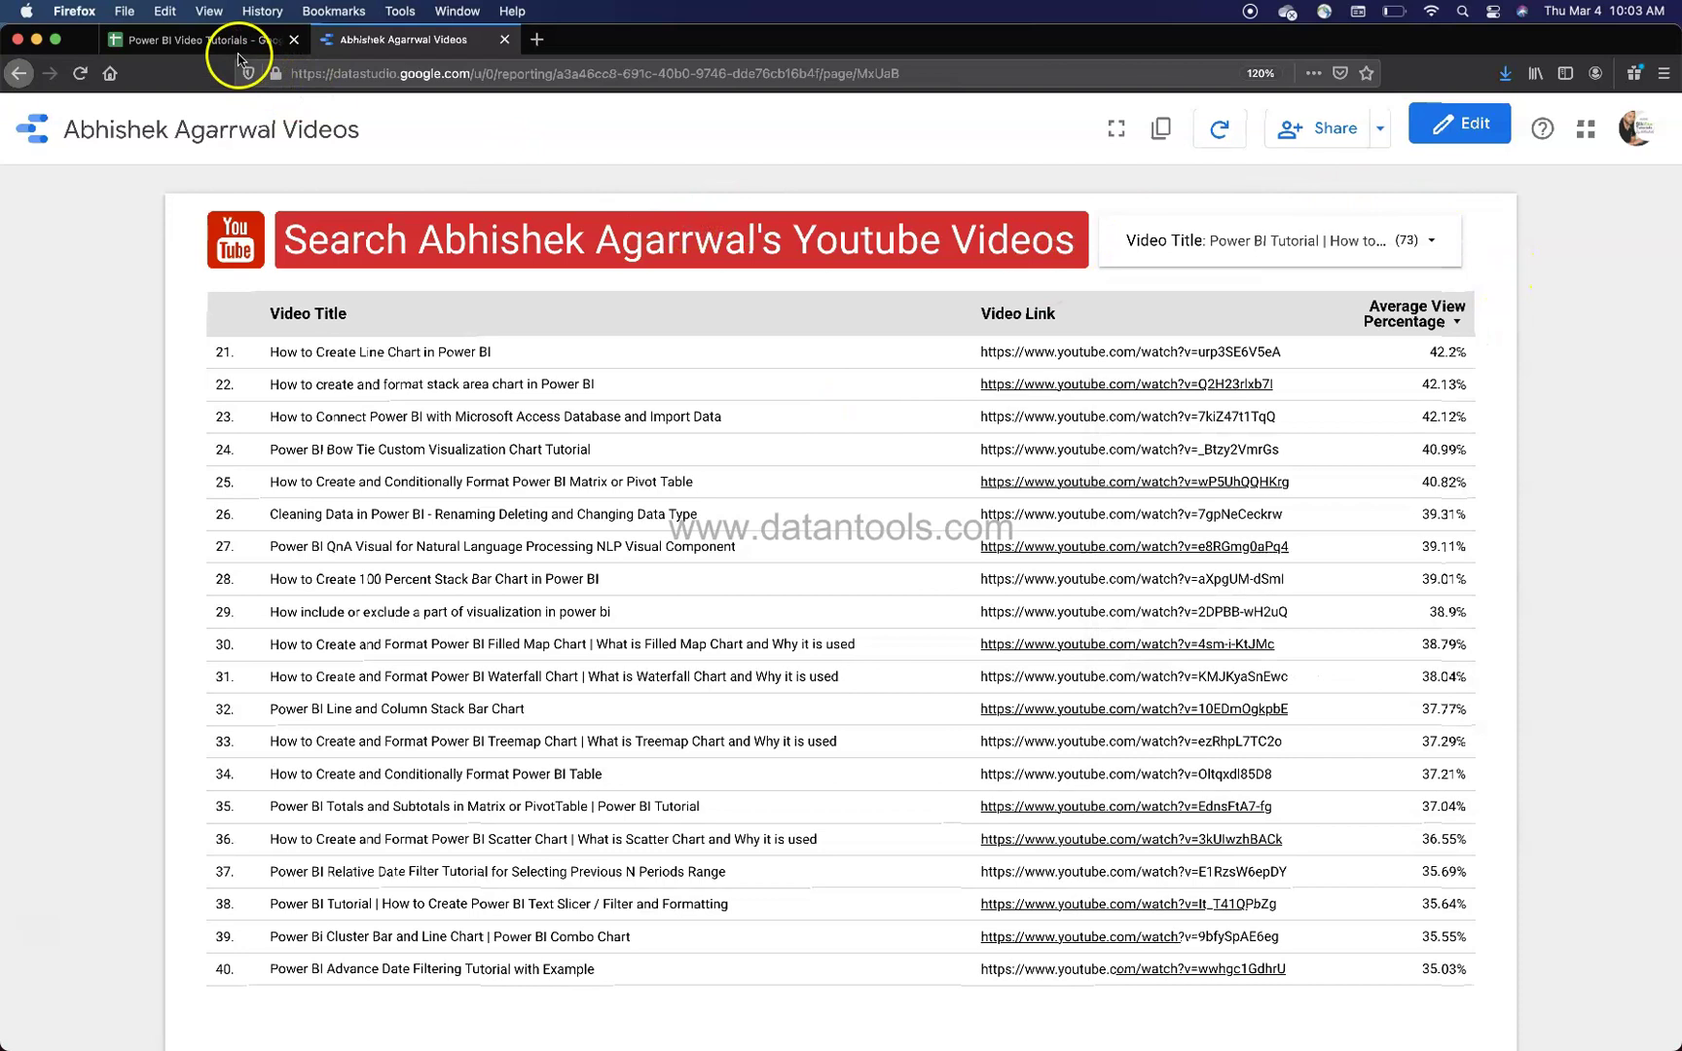
click(197, 39)
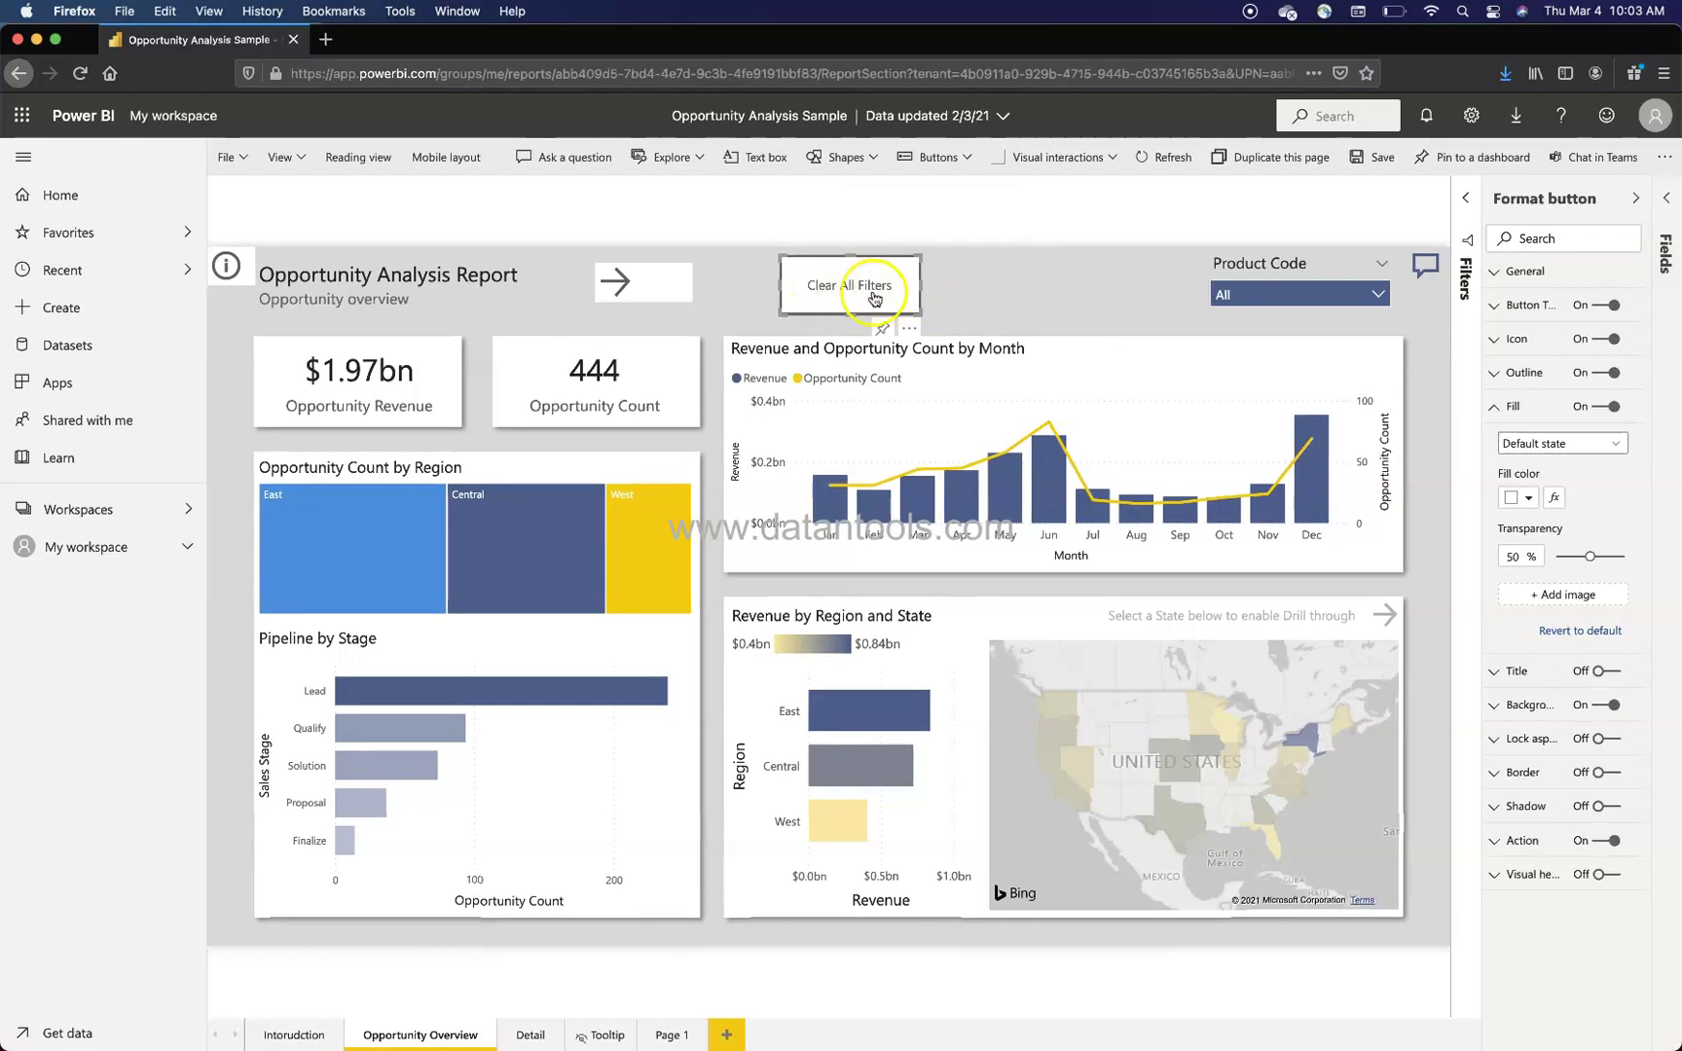
Filter the report's Product Code slicer to Basium, Eligo and Carmen.
ctrl+click(874, 300)
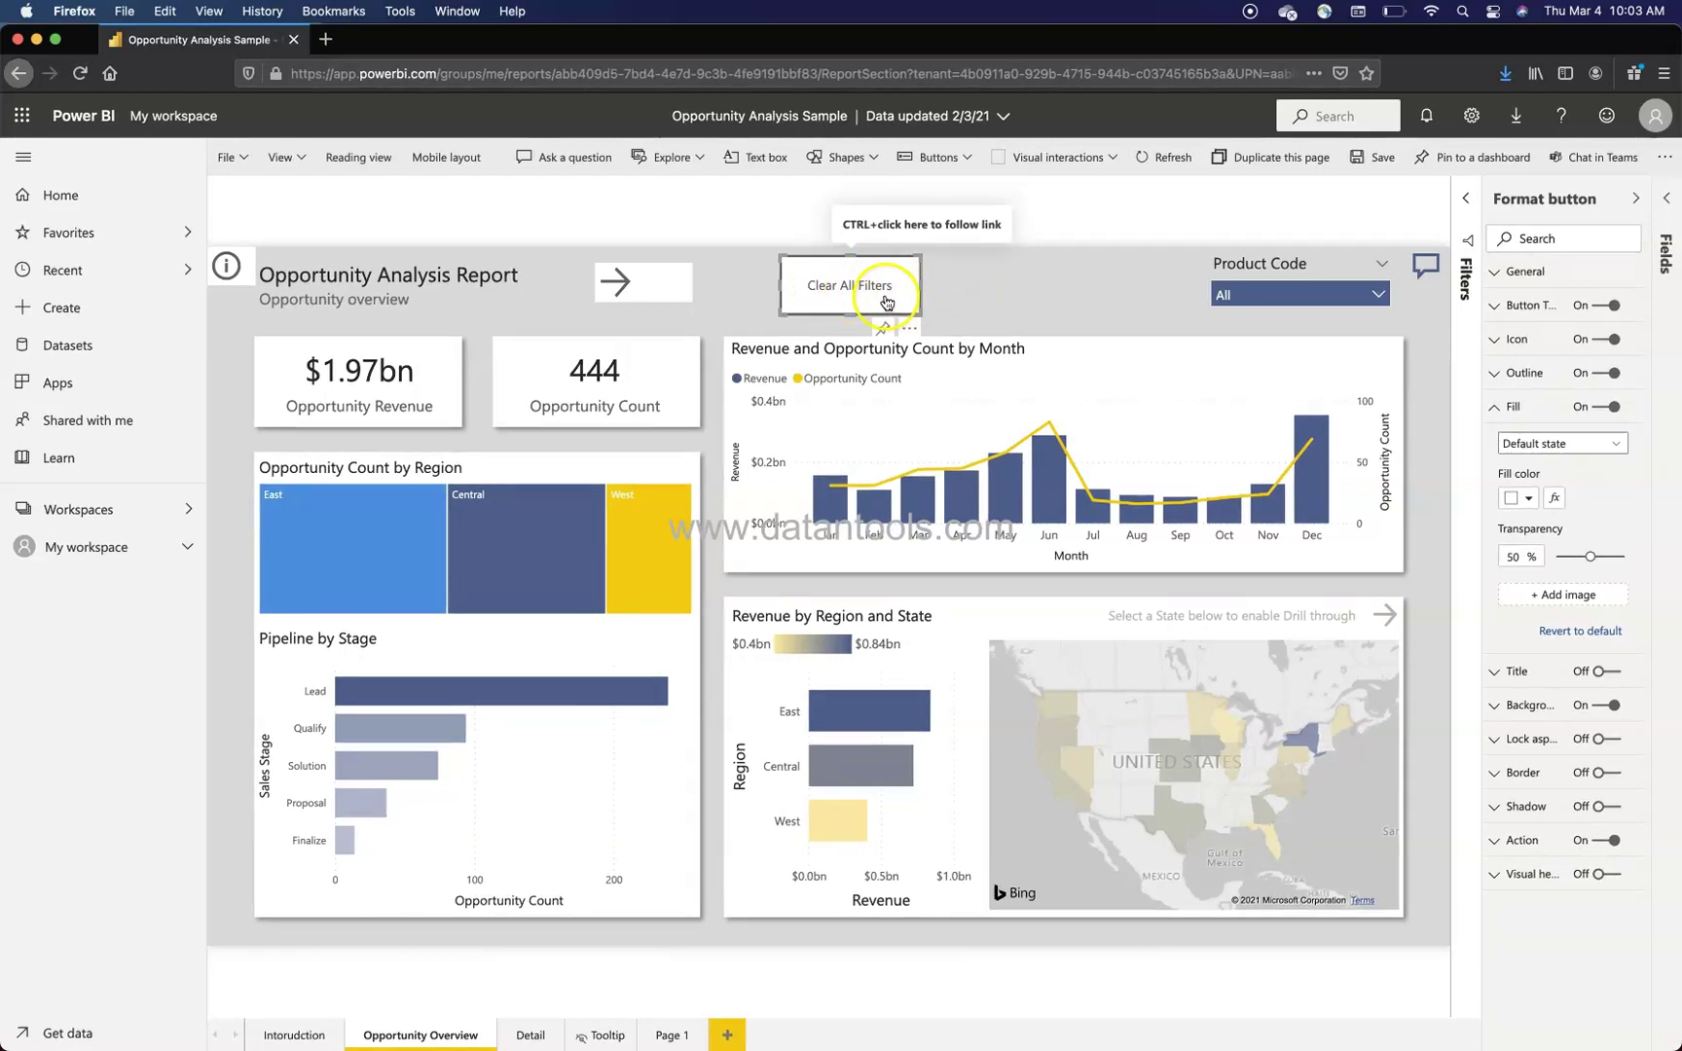
ctrl+click(867, 292)
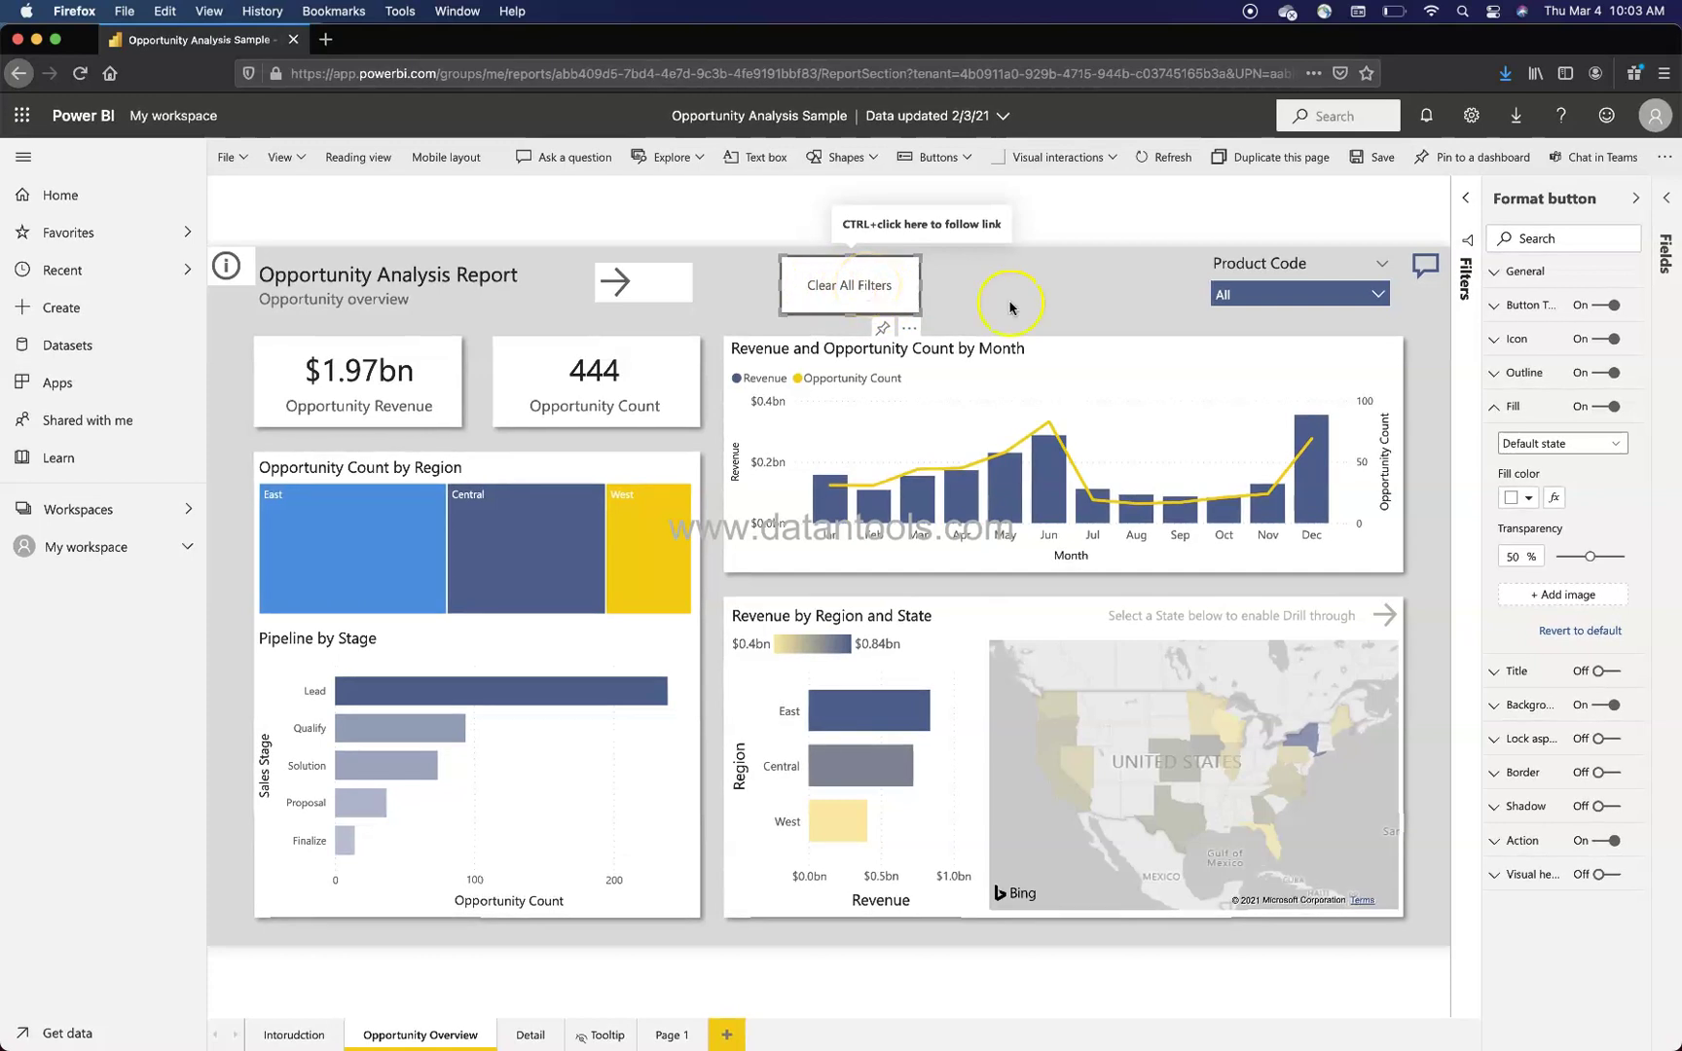
click(1316, 295)
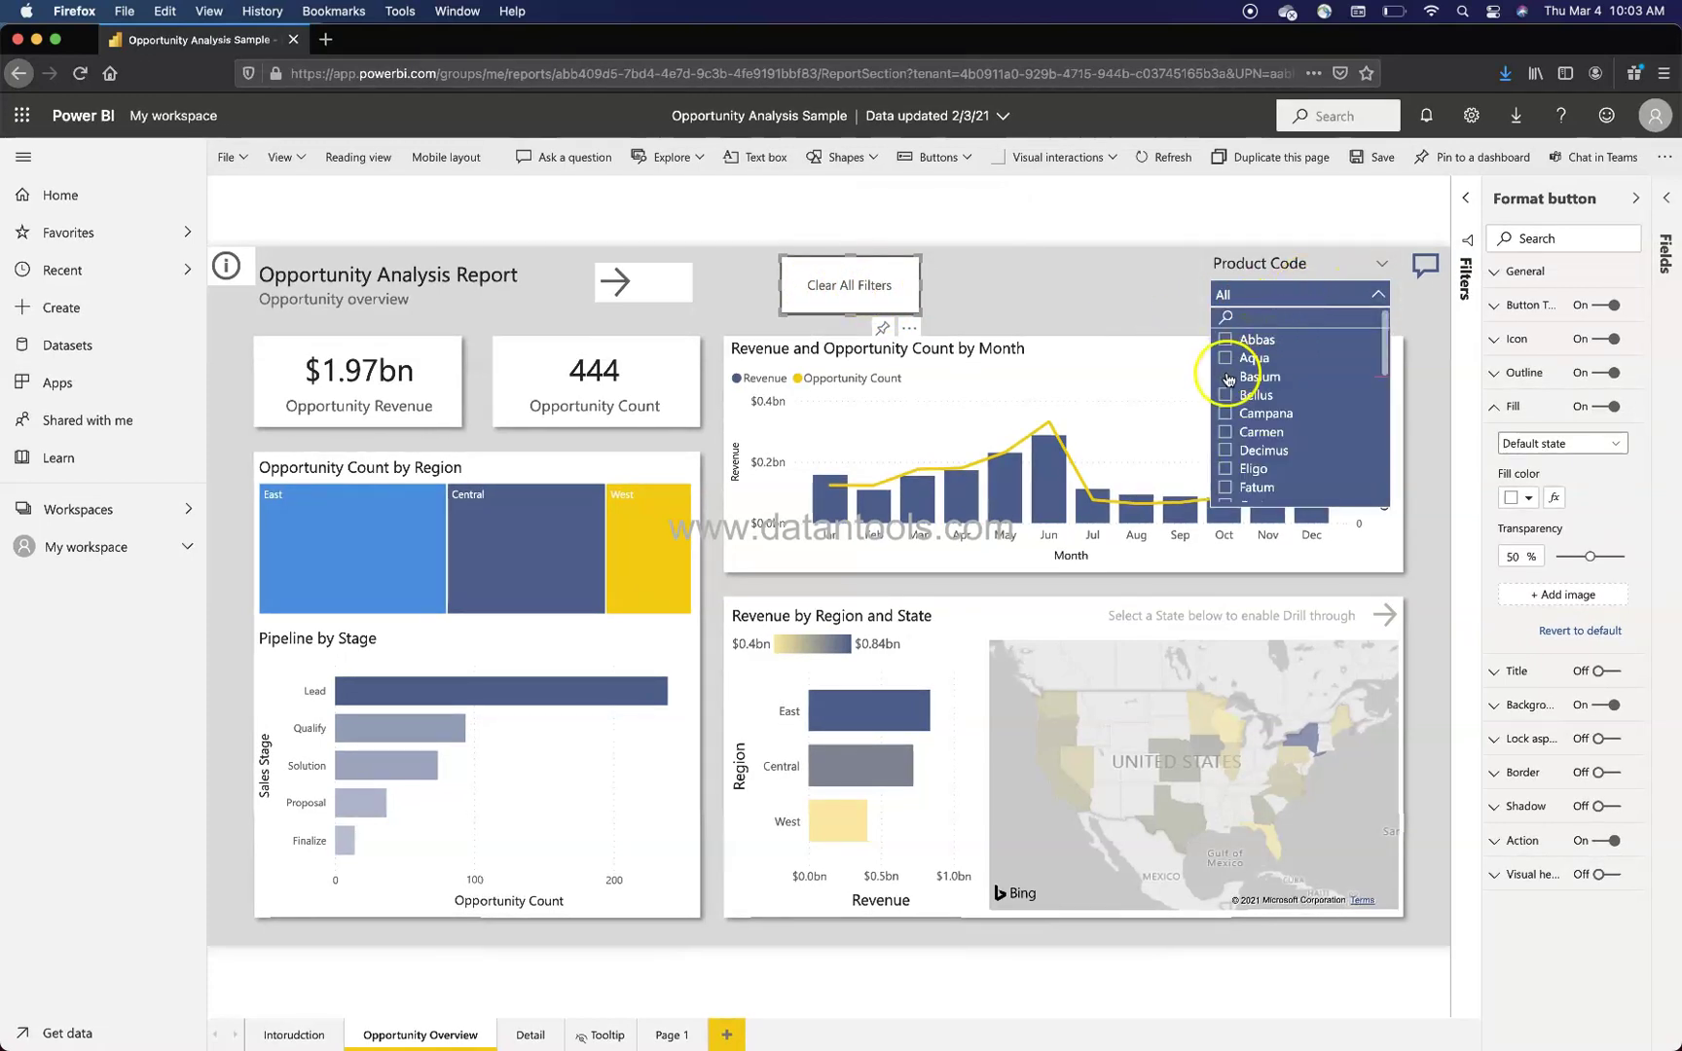
click(1227, 376)
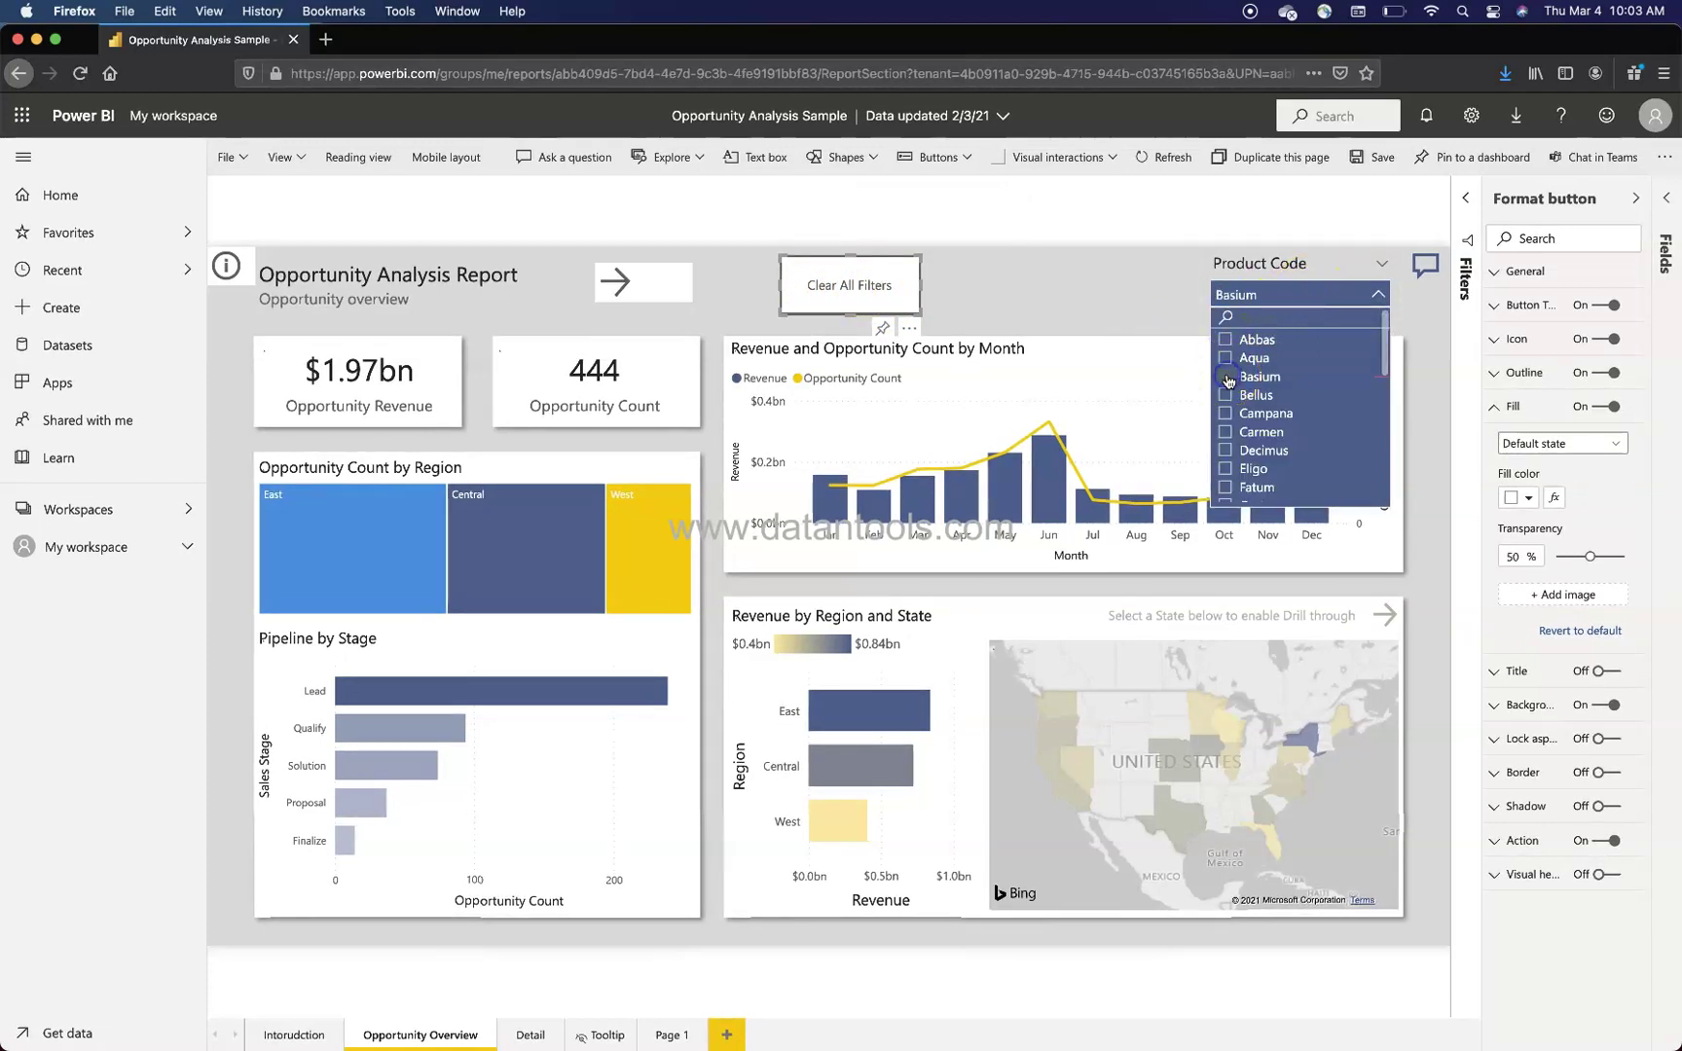
click(1233, 467)
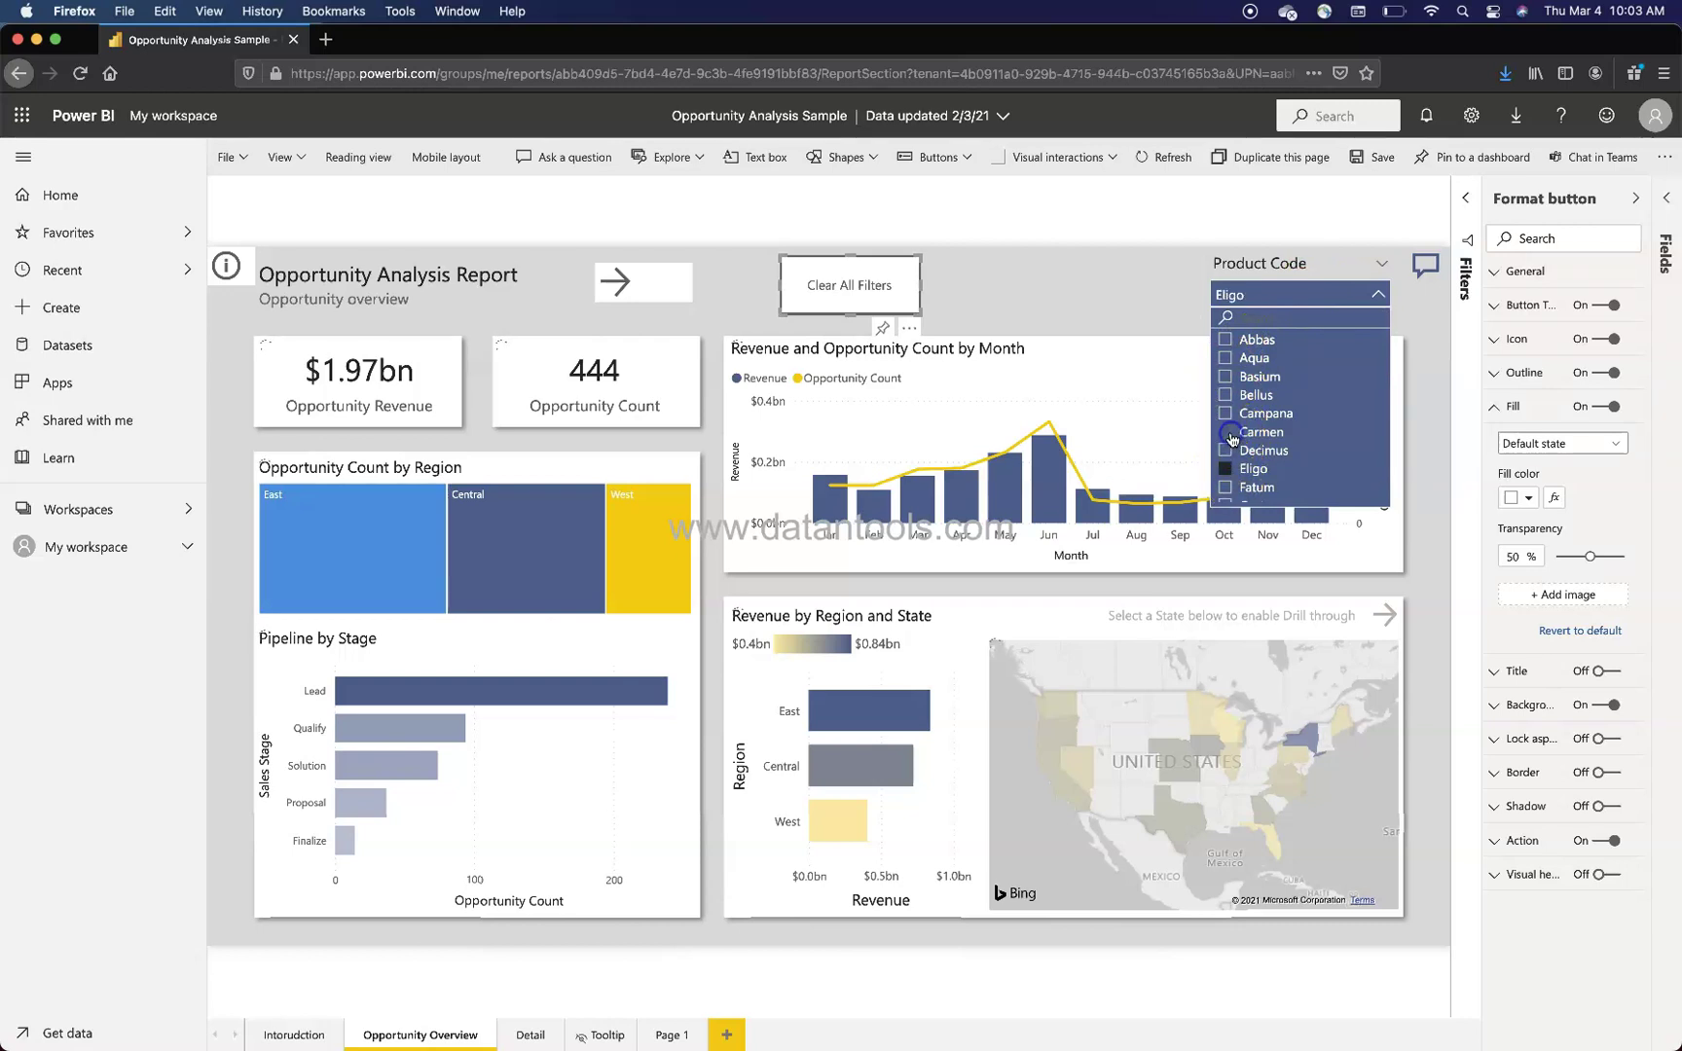
click(1227, 431)
ctrl+click(1231, 395)
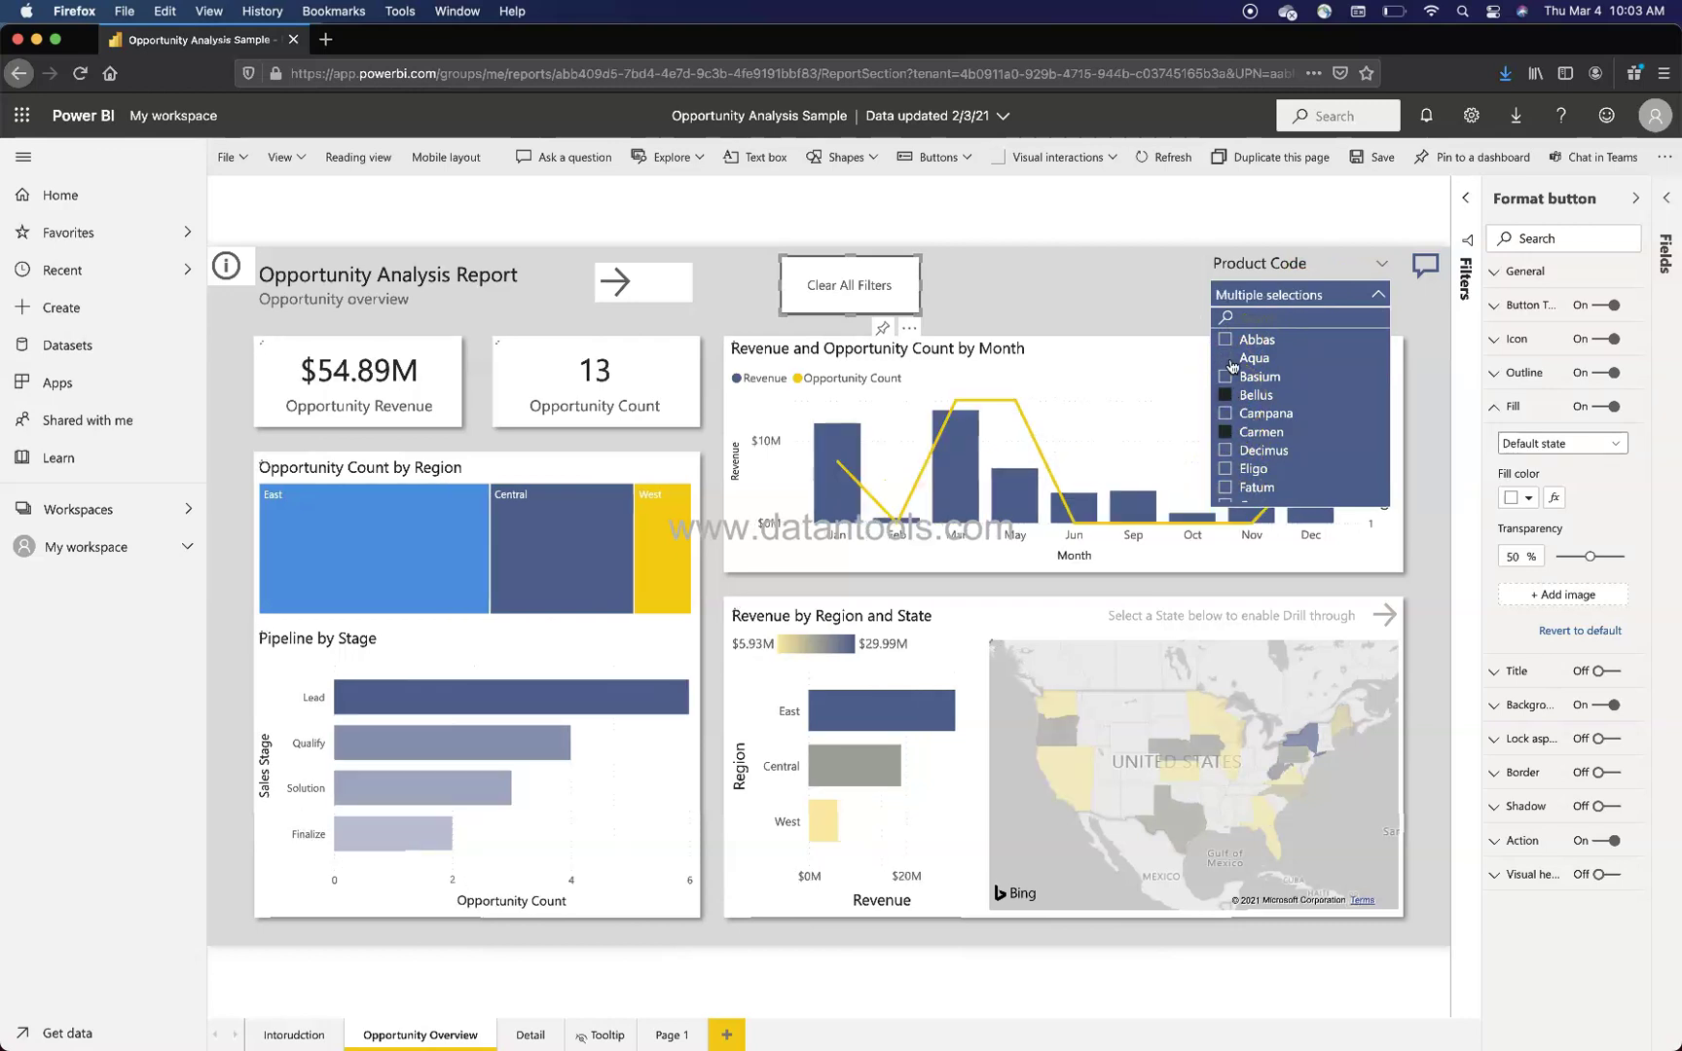
click(1121, 310)
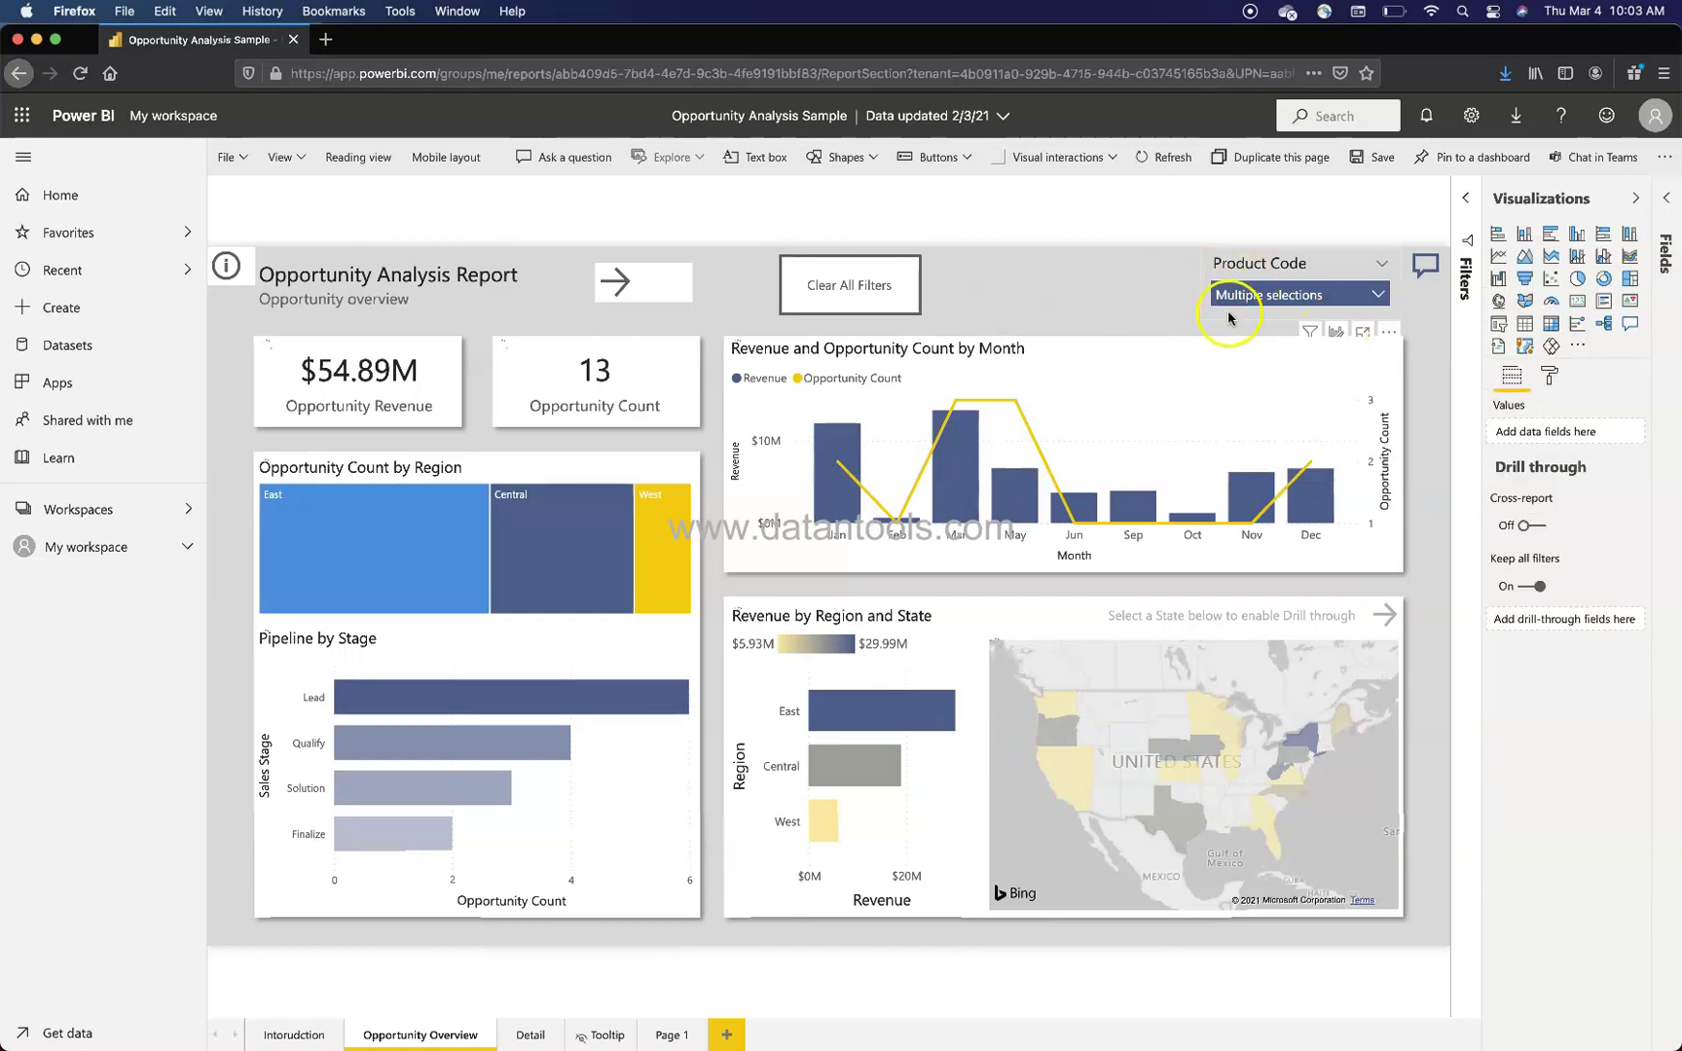
Use the Clear All Filters button so Product Code returns to All.
click(838, 295)
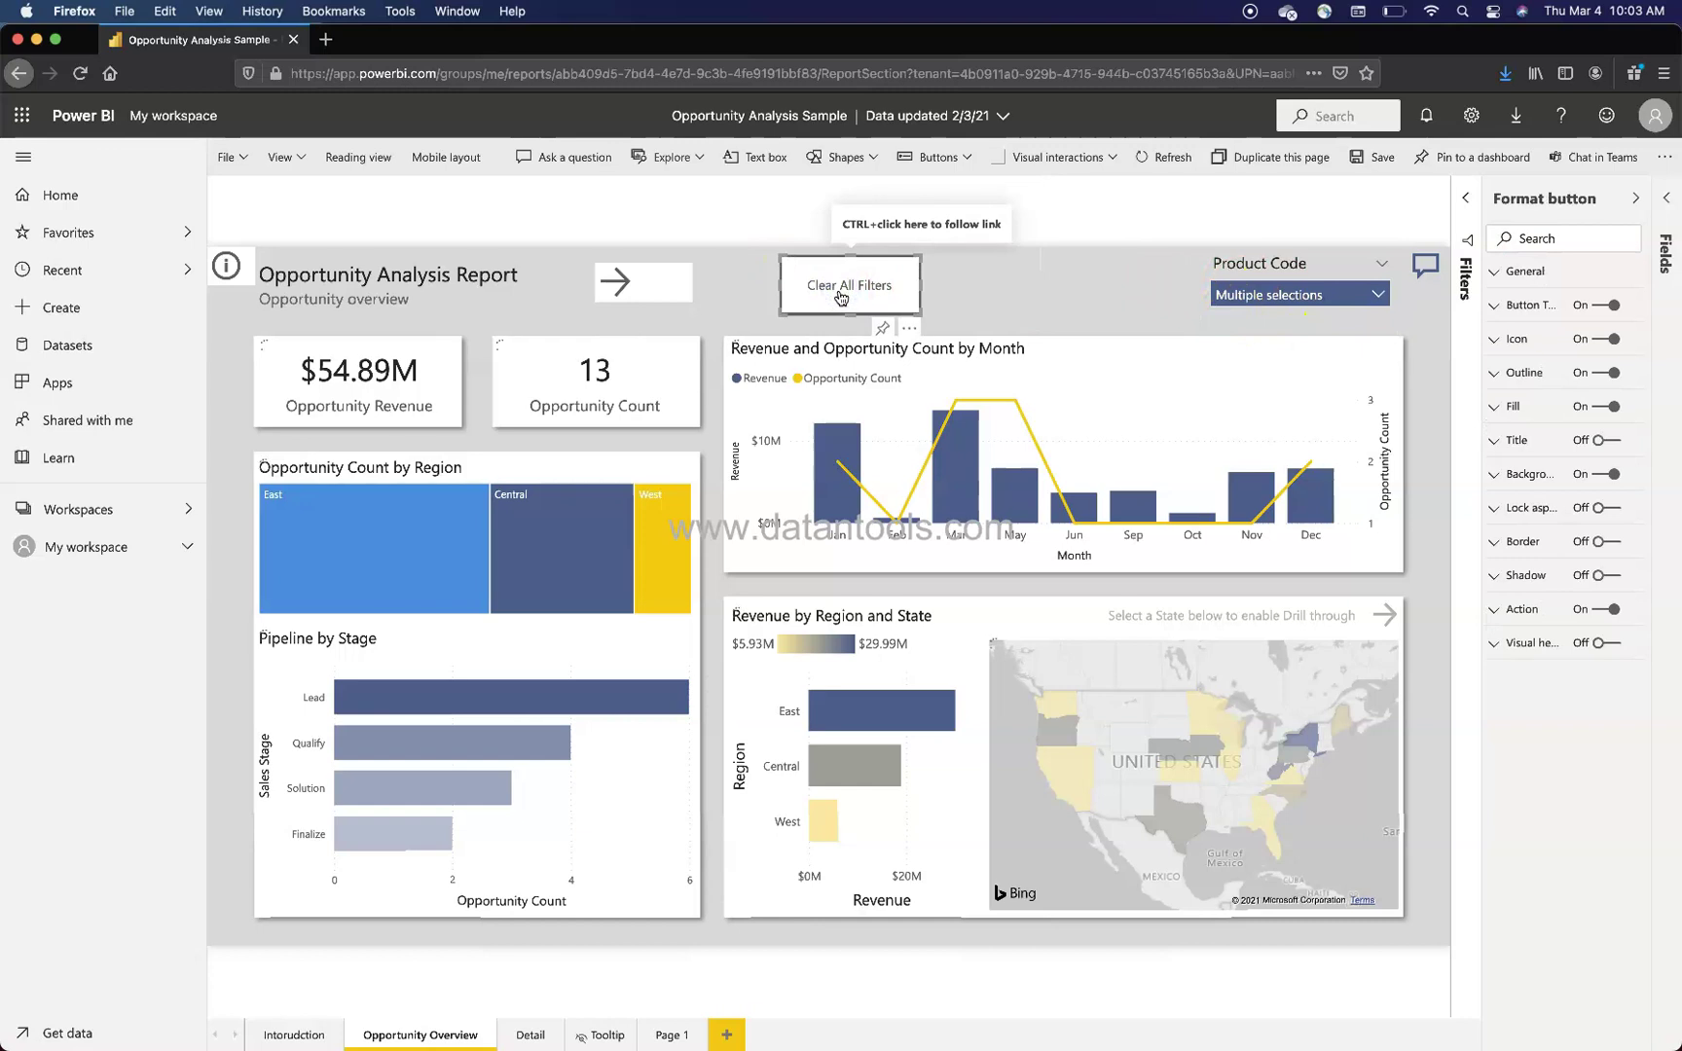
ctrl+click(853, 298)
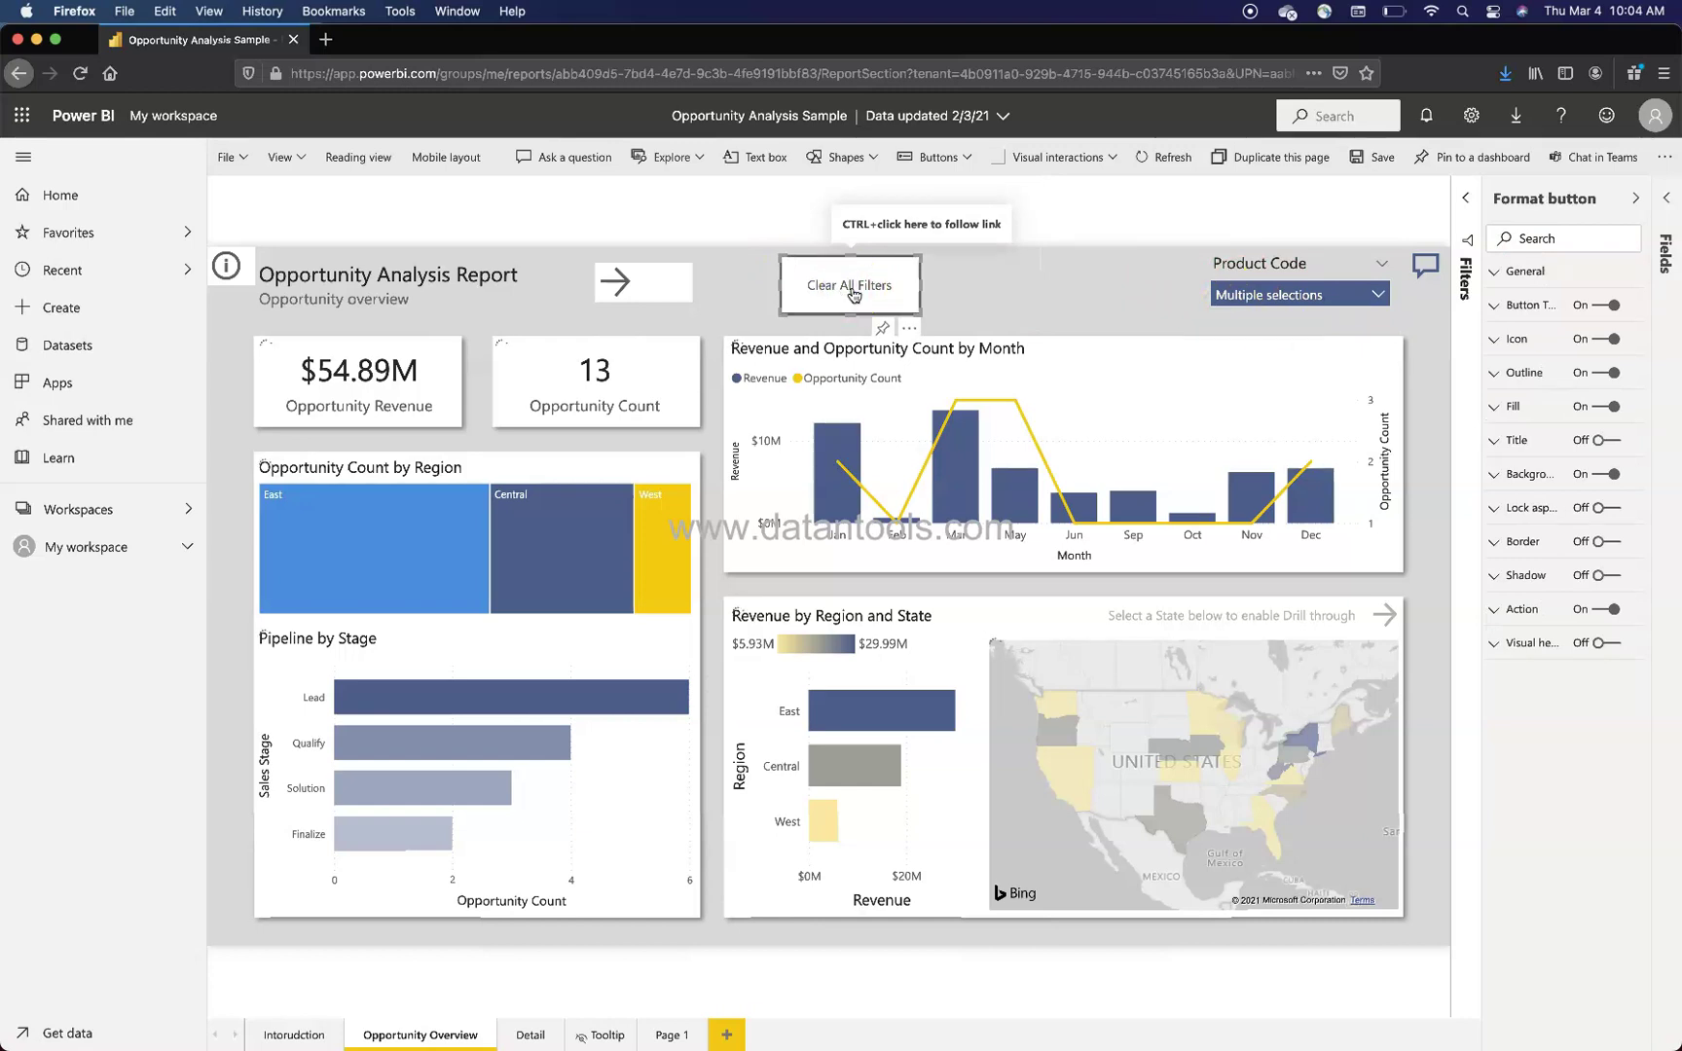
ctrl+click(853, 294)
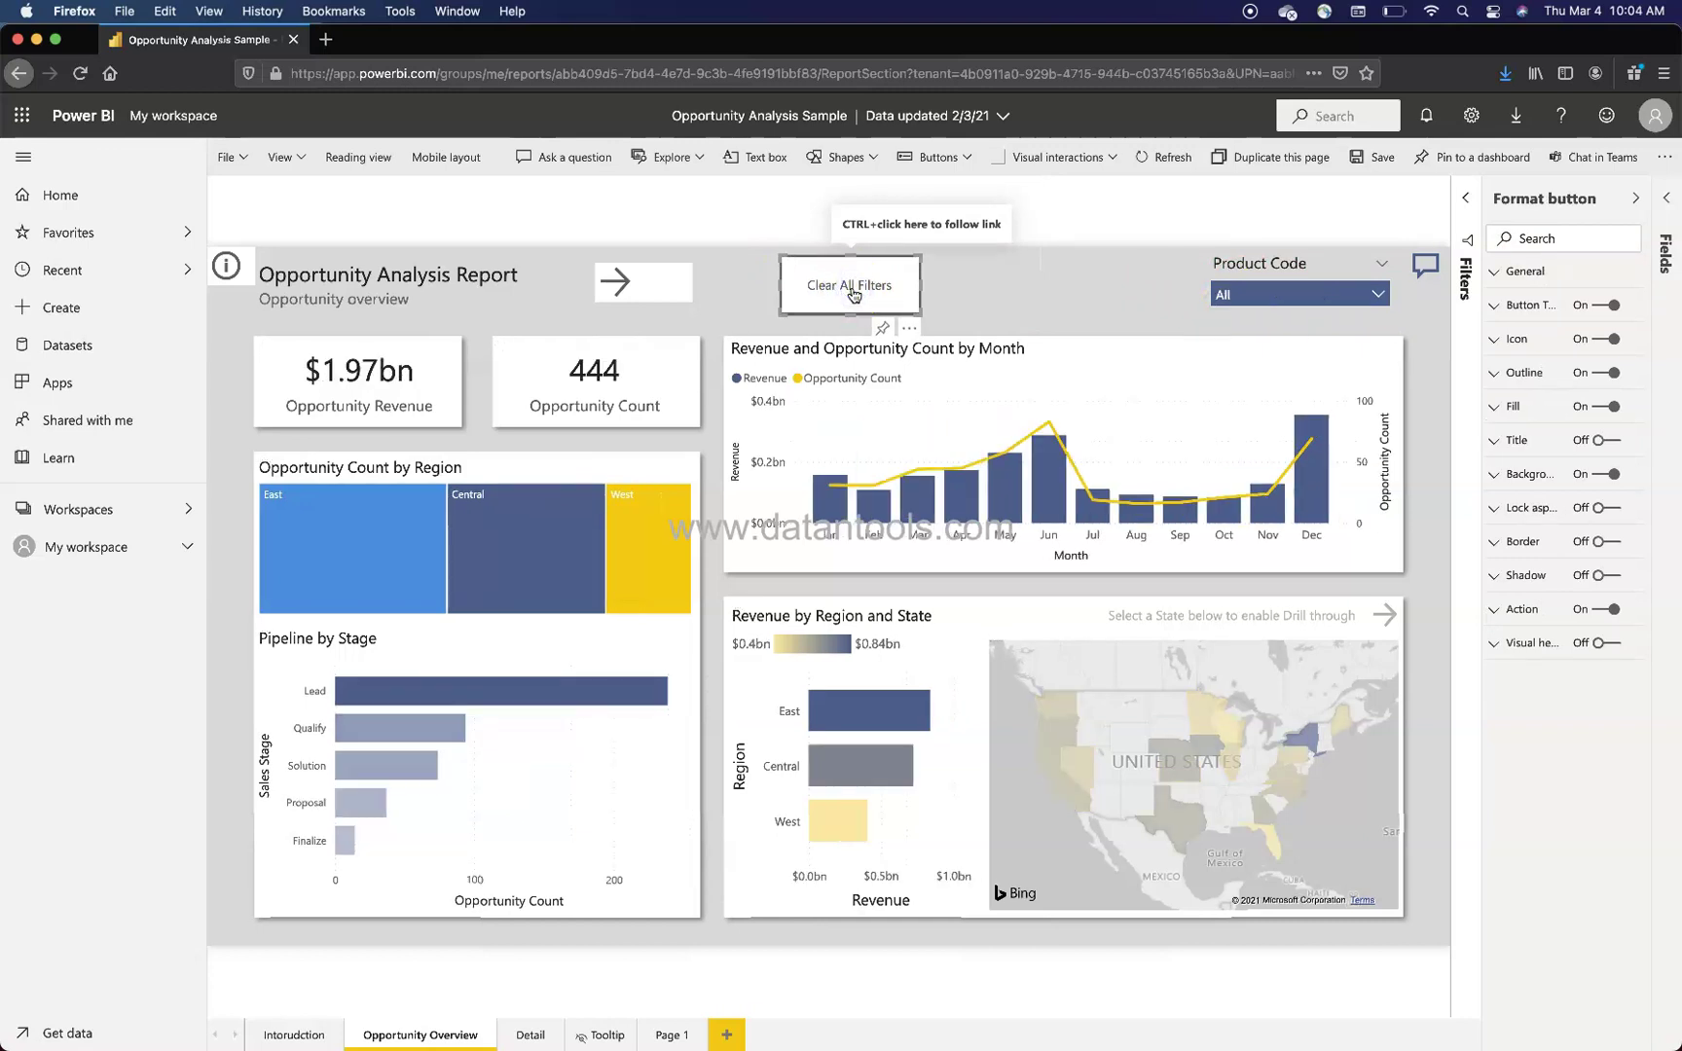
click(1241, 299)
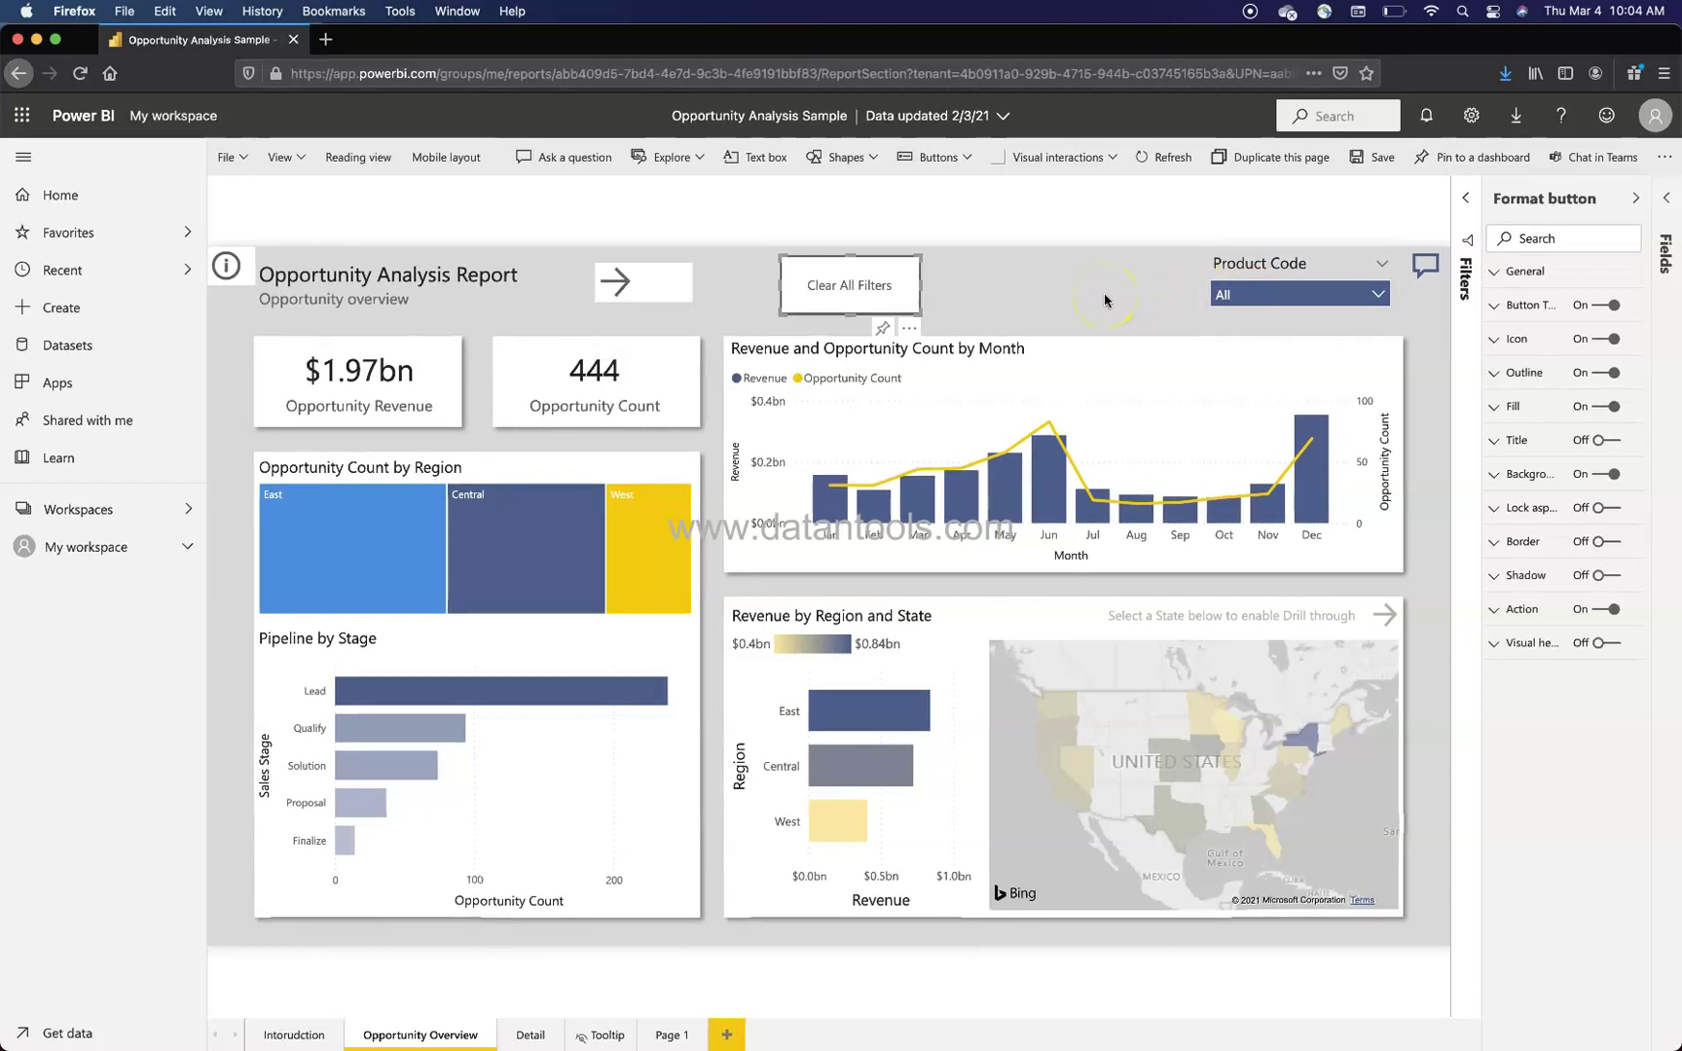
ctrl+click(855, 291)
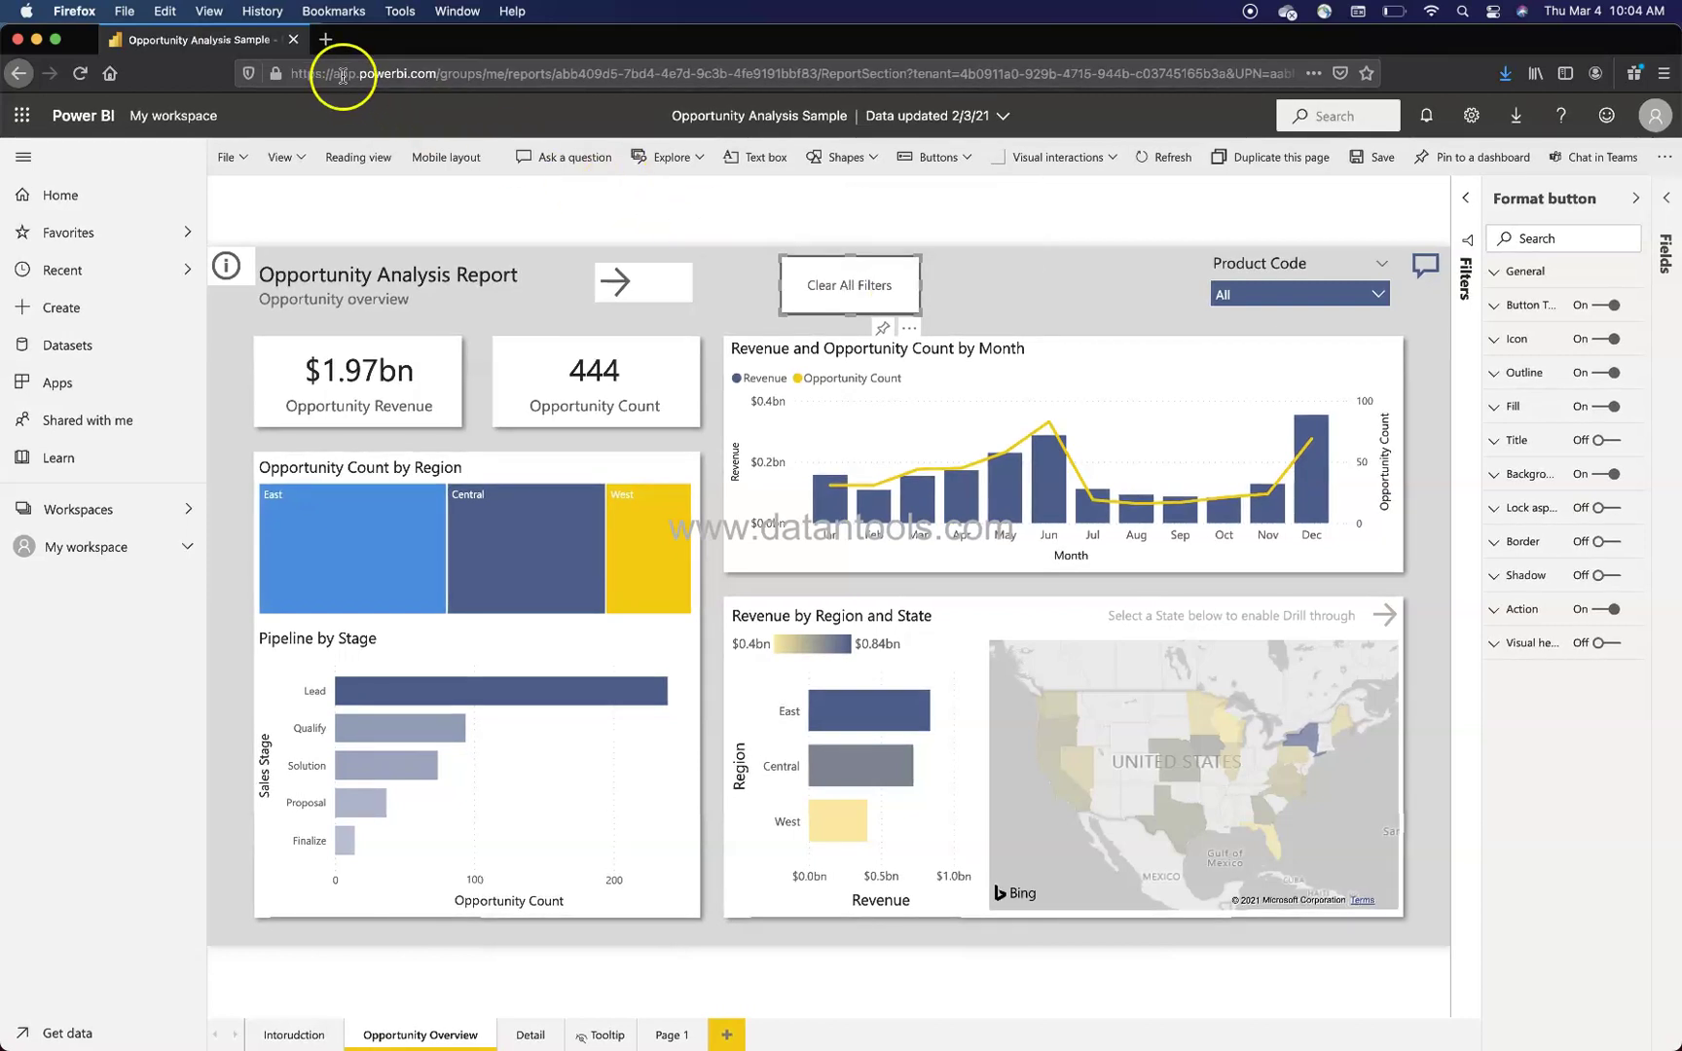
Search Google for 'clear all filter' in a new browser tab.
click(324, 39)
text(cle)
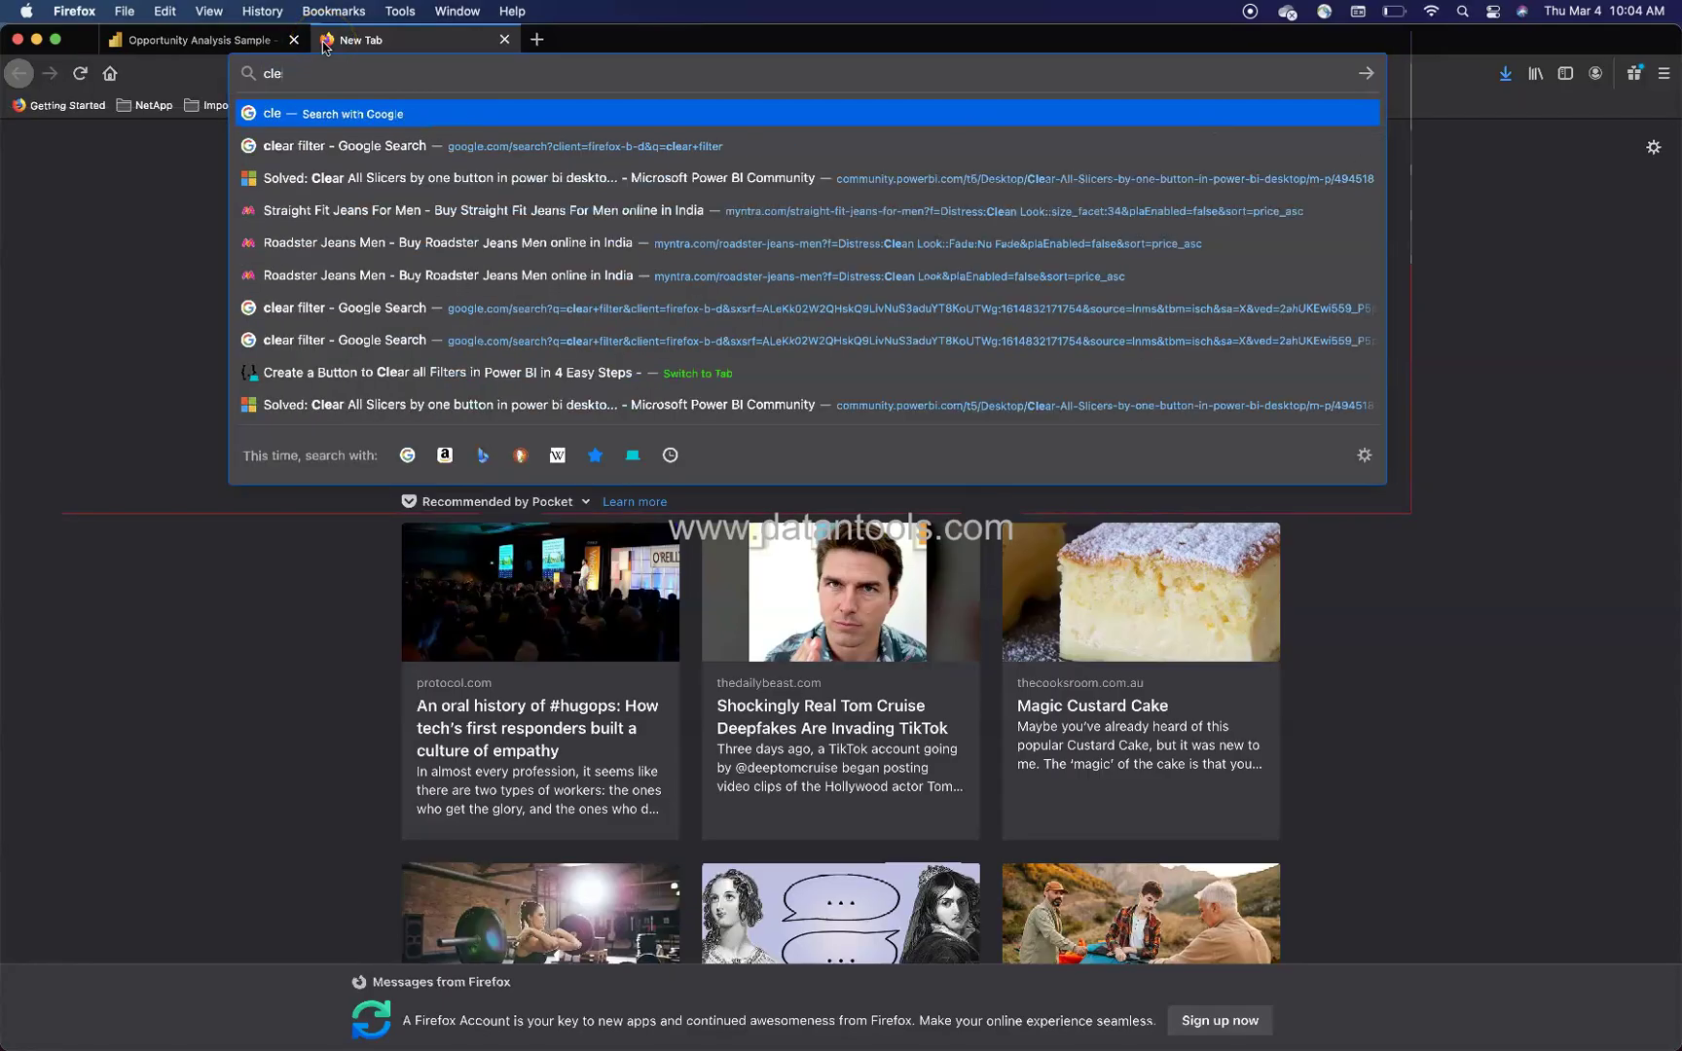
text(ar all f)
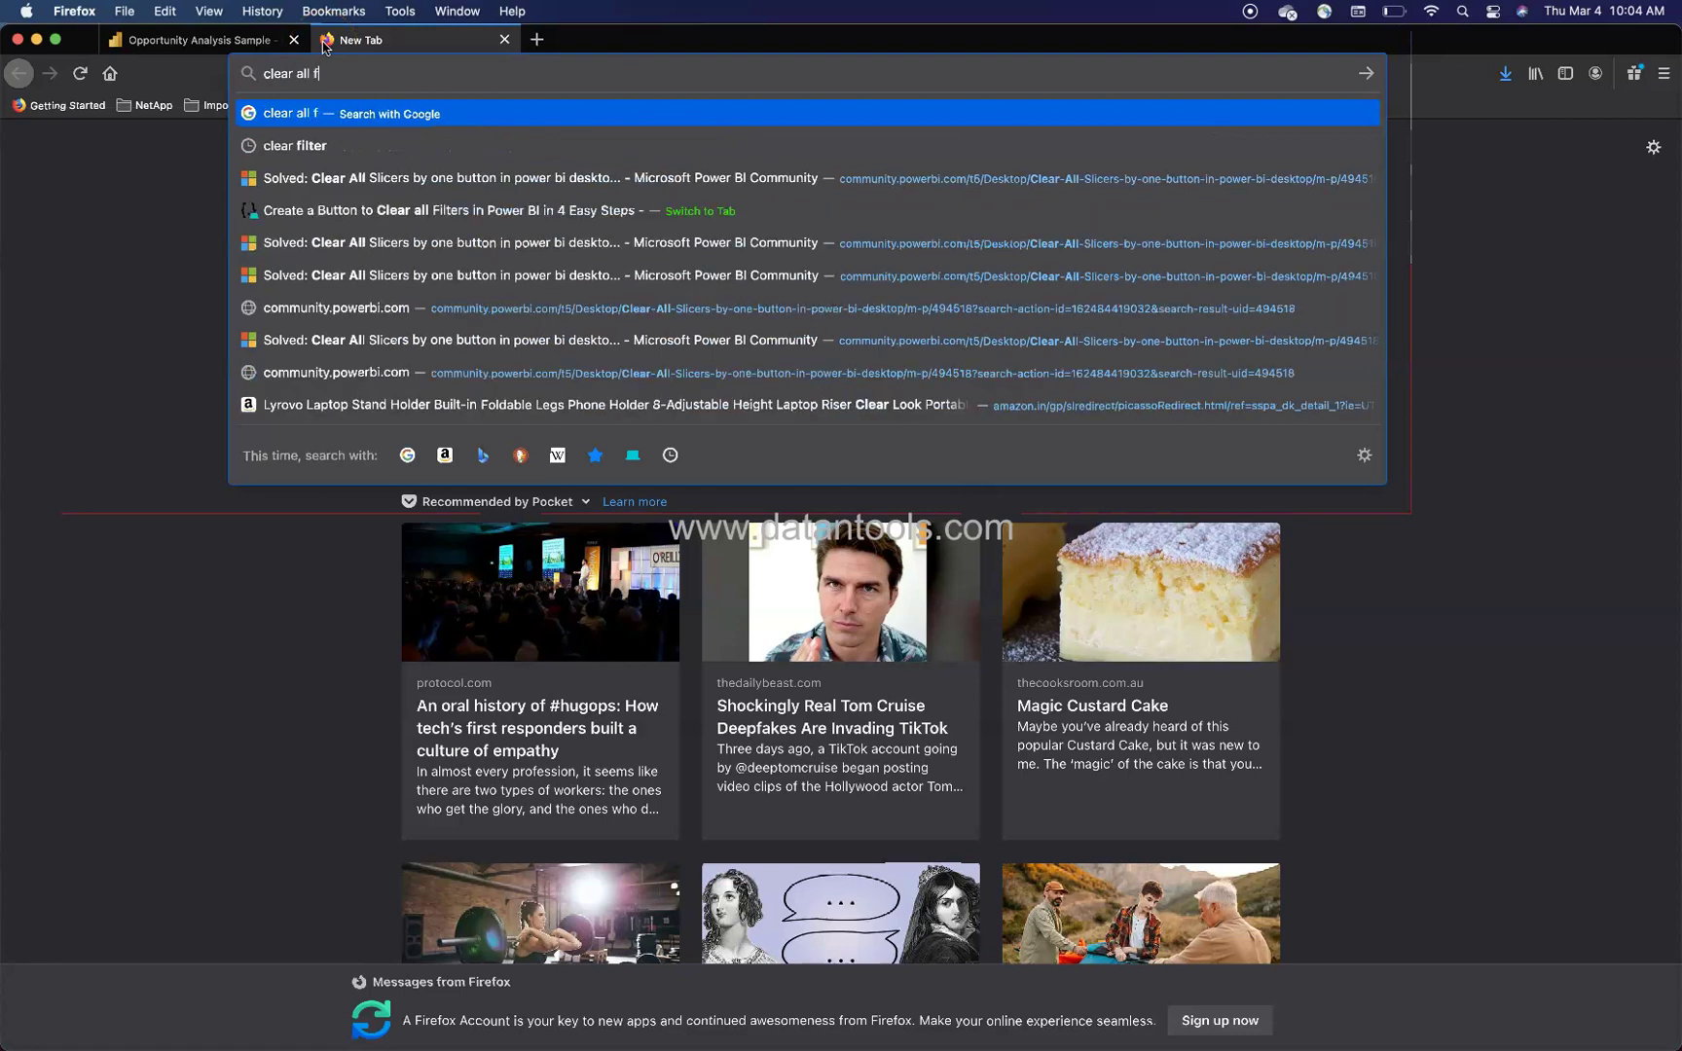
text(ilter)
key(Return)
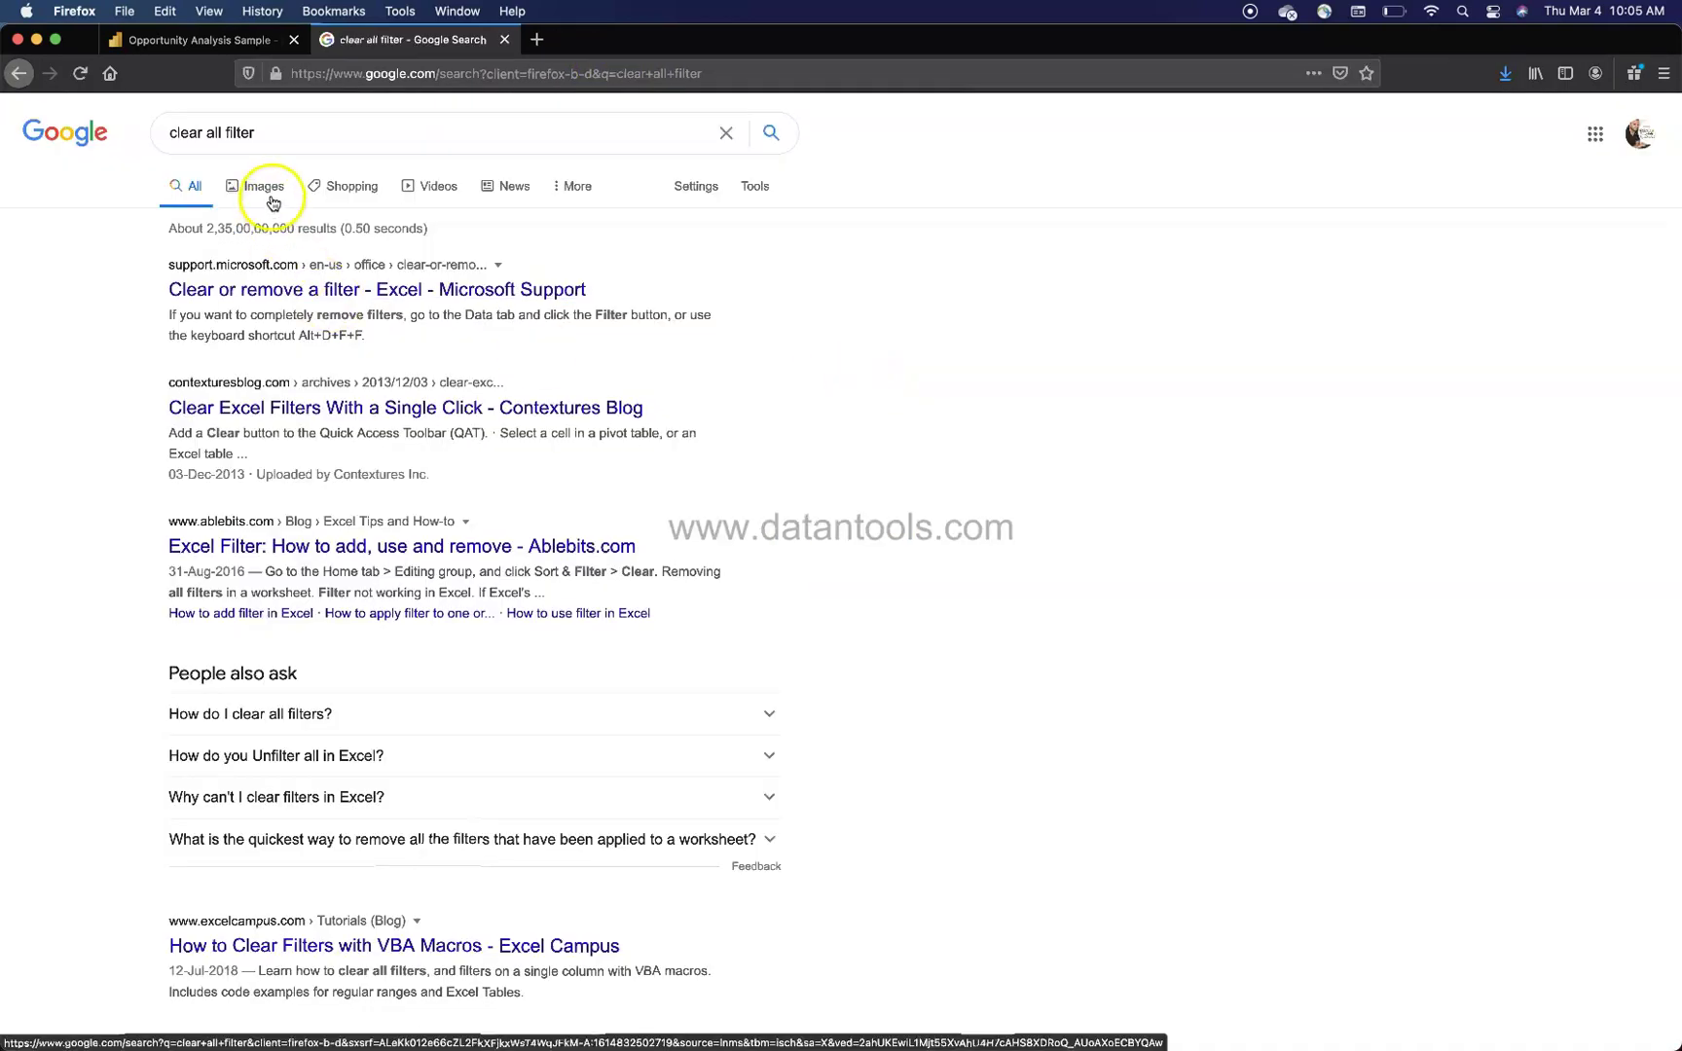
Search Google Images for 'clear all filter icon'.
click(270, 187)
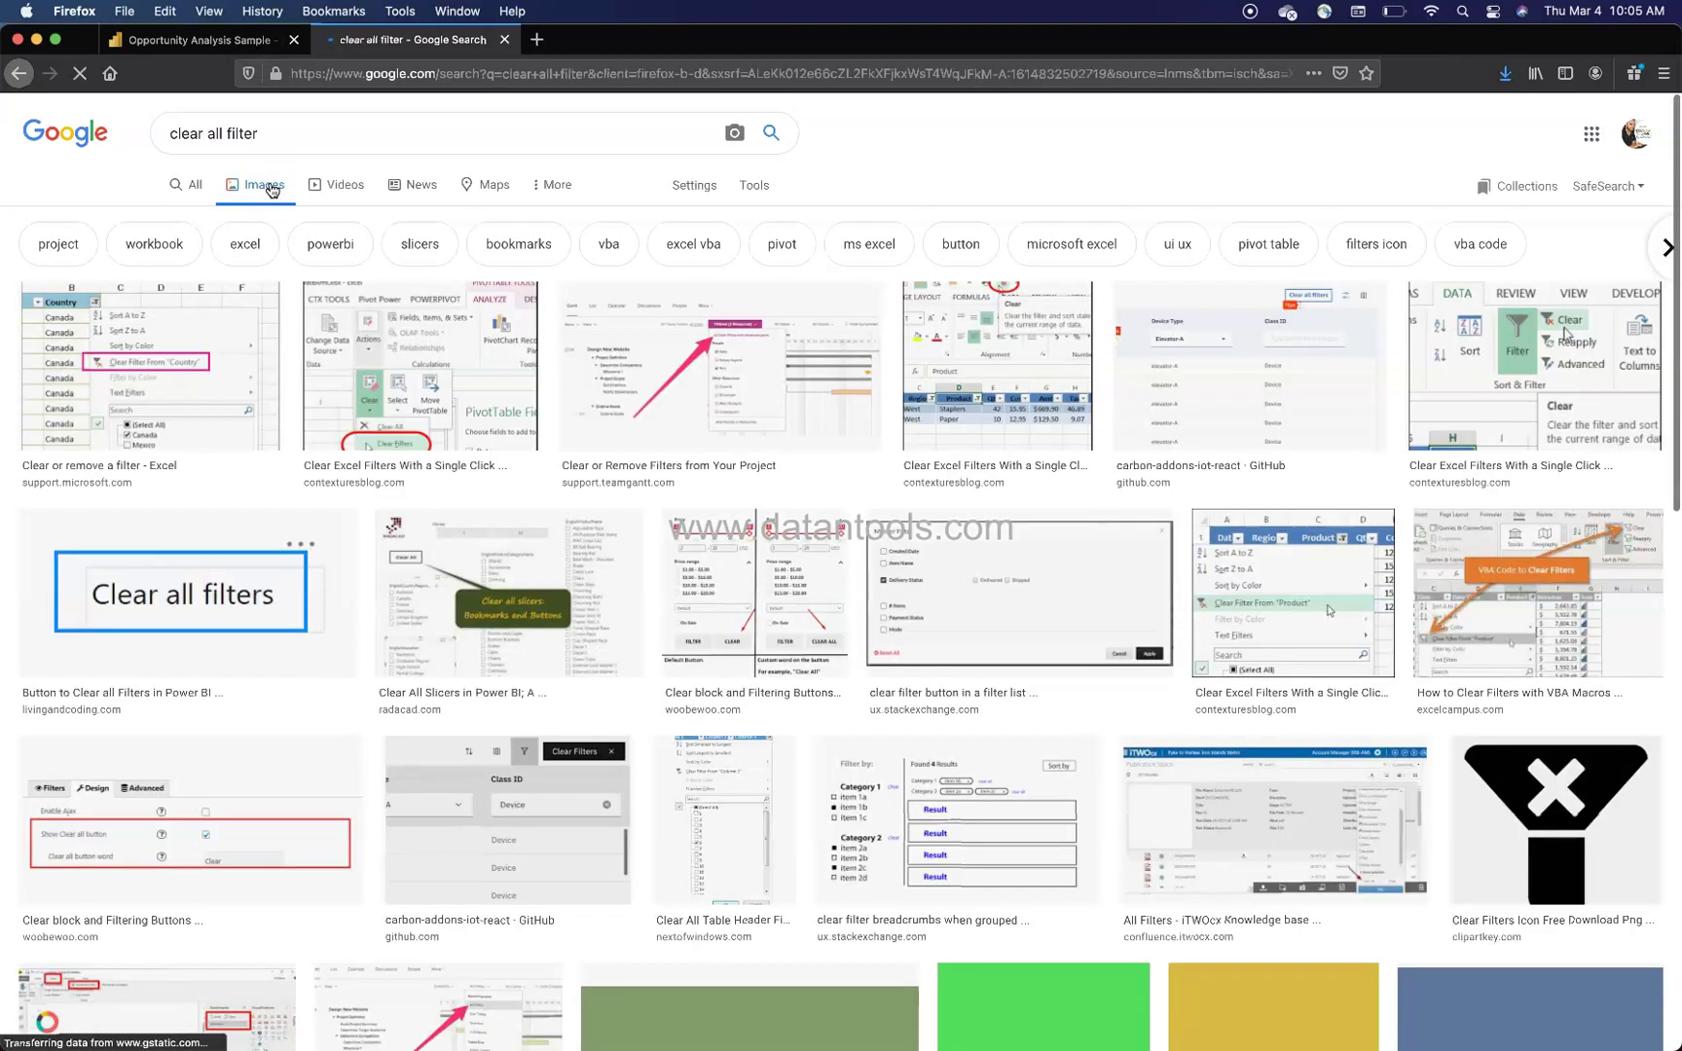
click(278, 136)
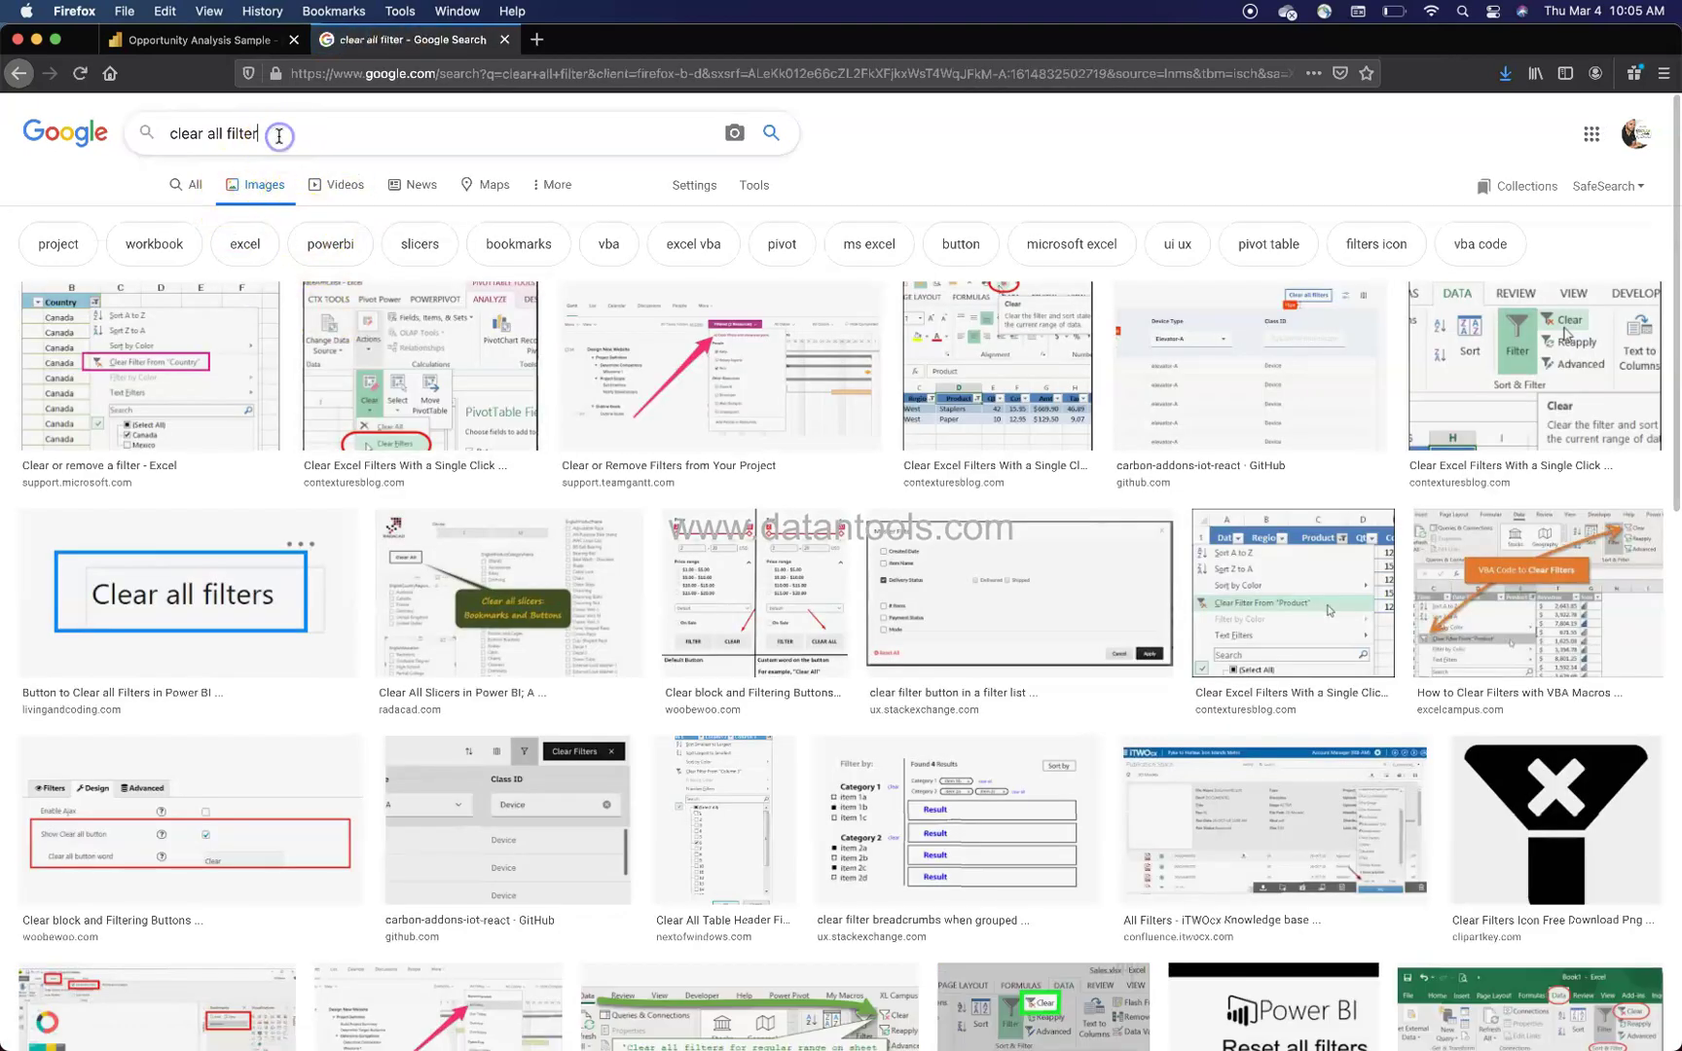
text(icon)
key(Return)
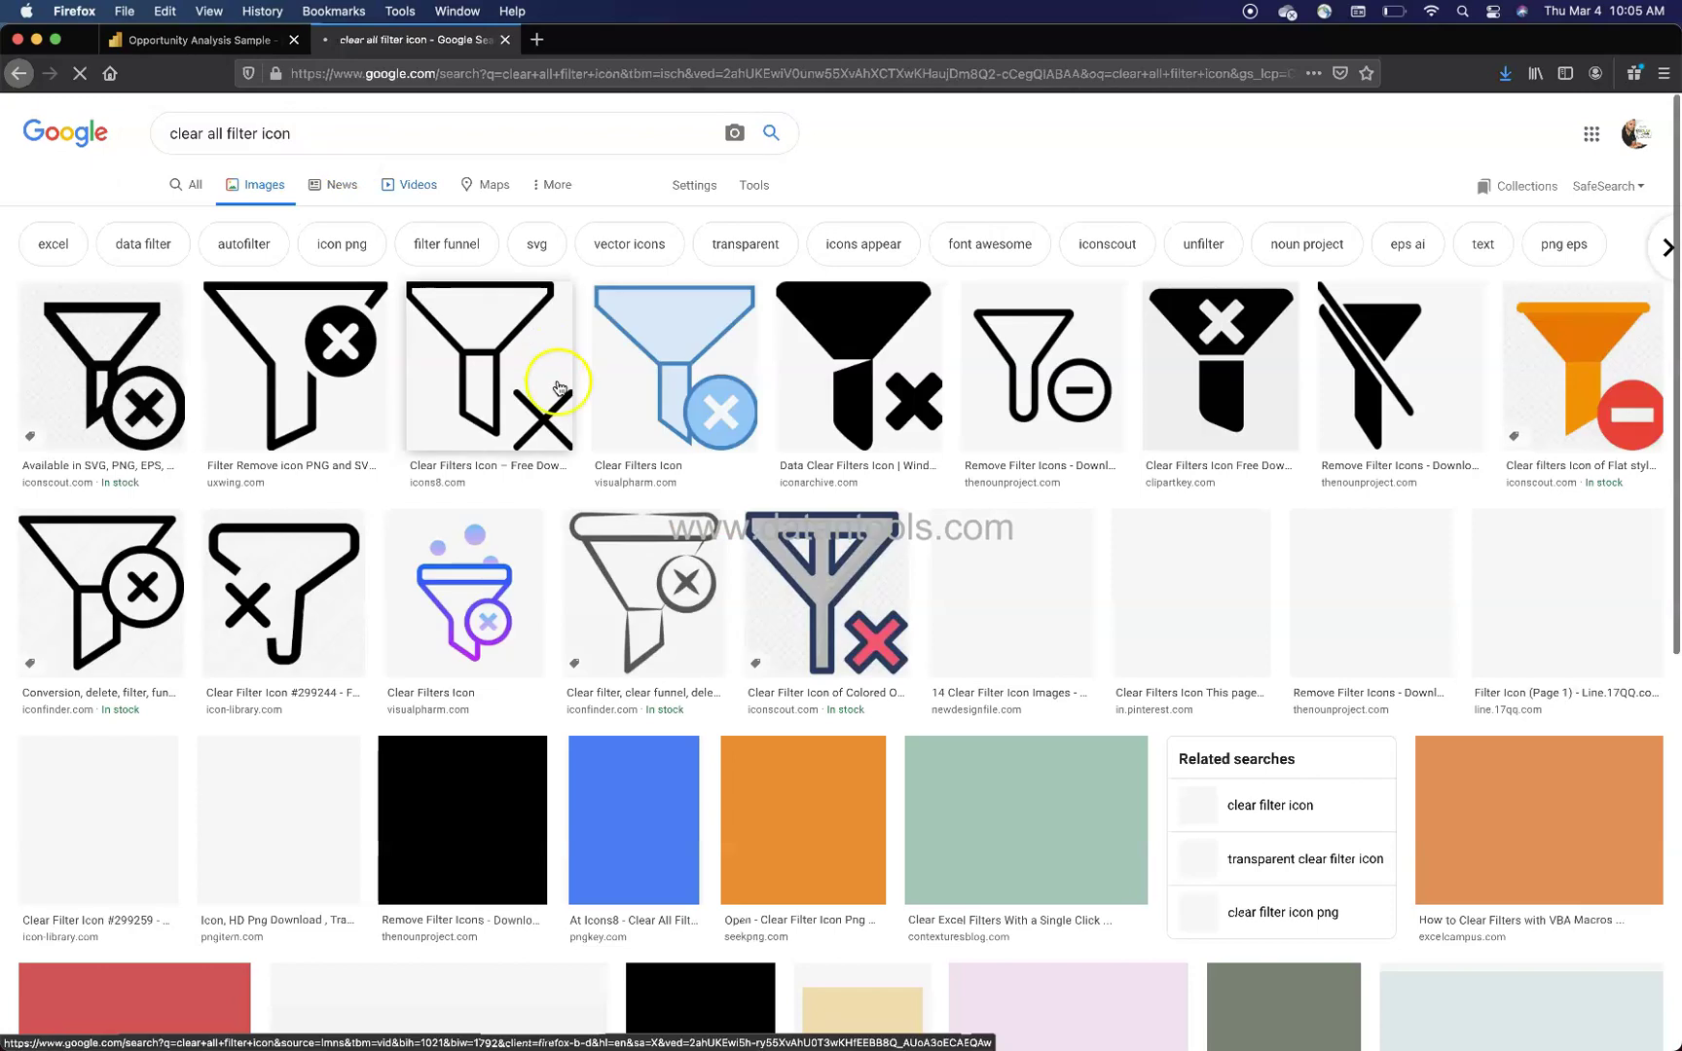
Preview funnel icons, ending on the black funnel-with-X, then return to the Power BI report.
click(490, 376)
click(645, 270)
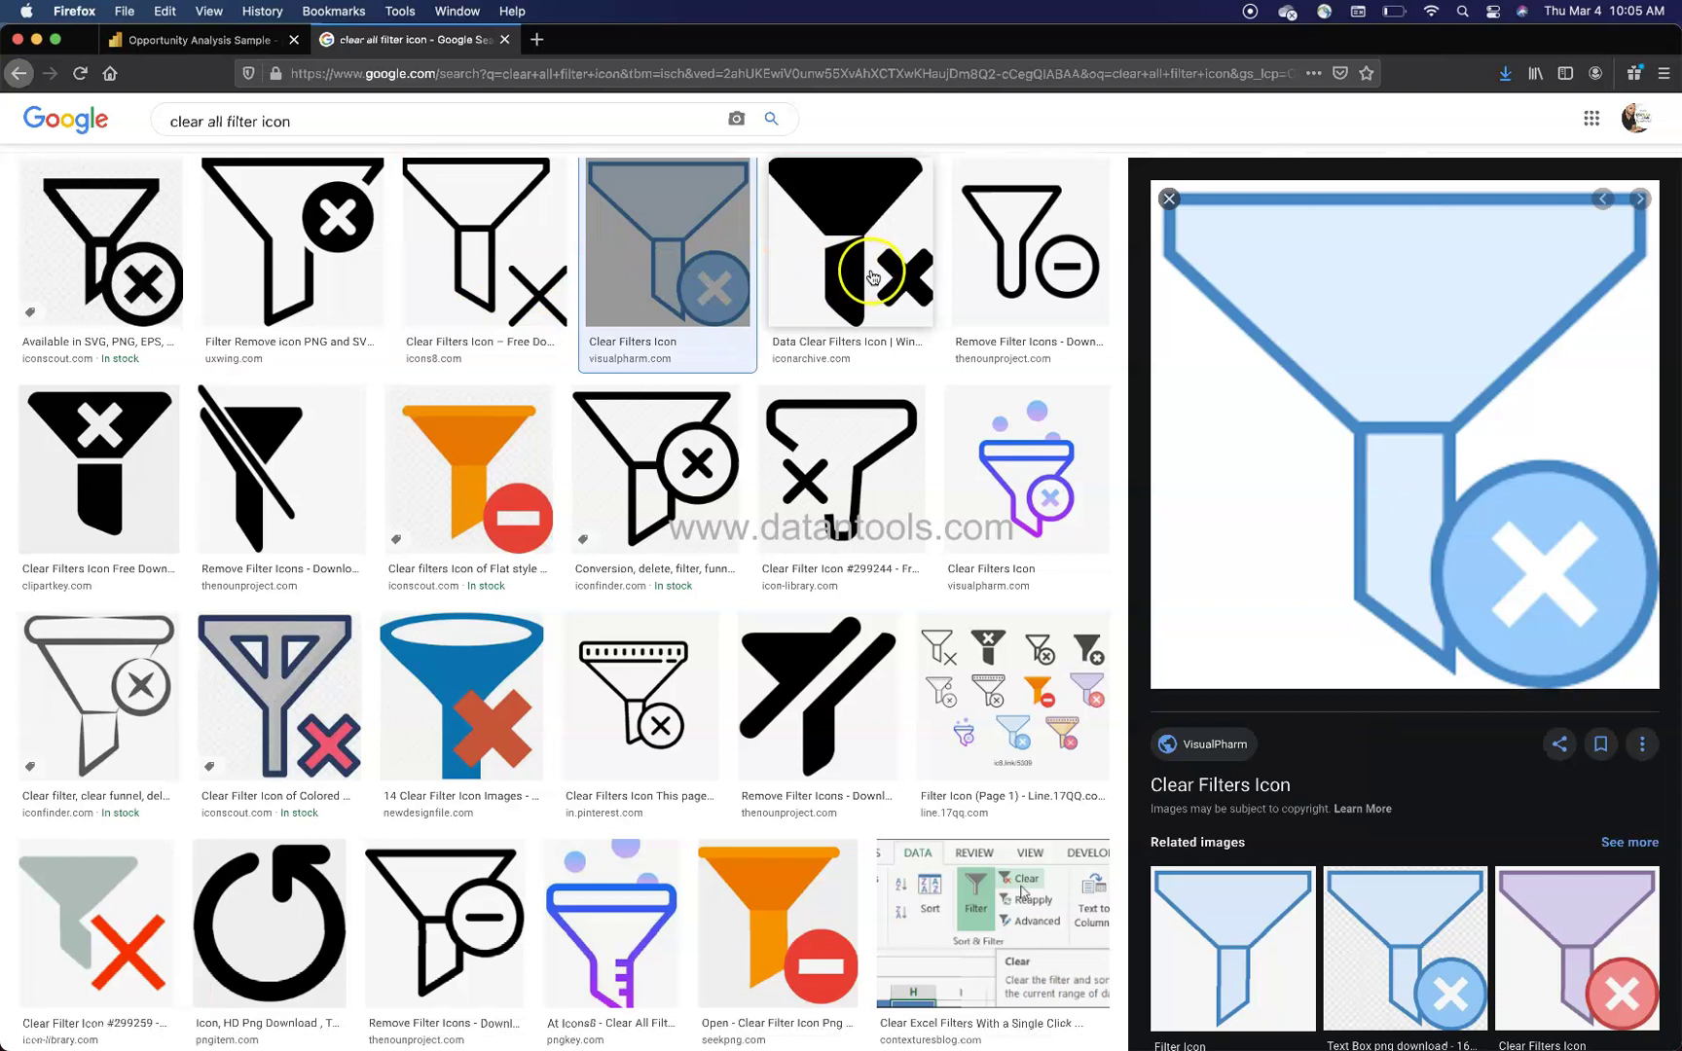
mouse_move(1403, 434)
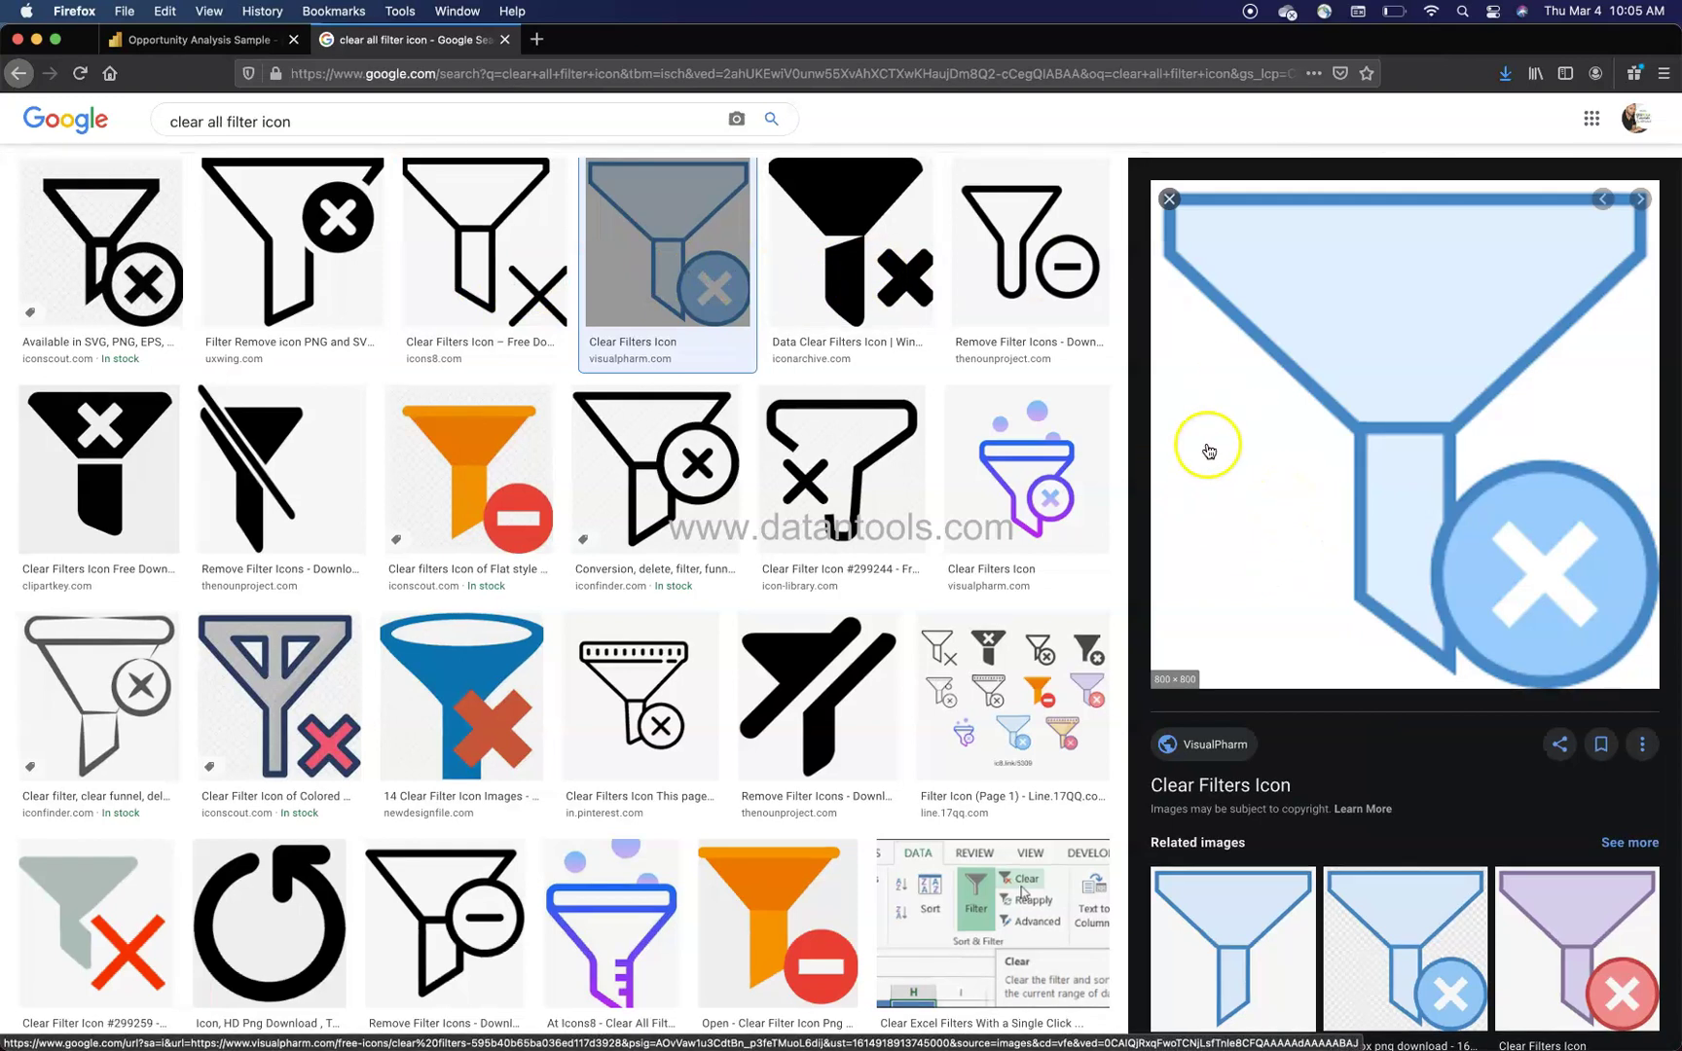
click(305, 266)
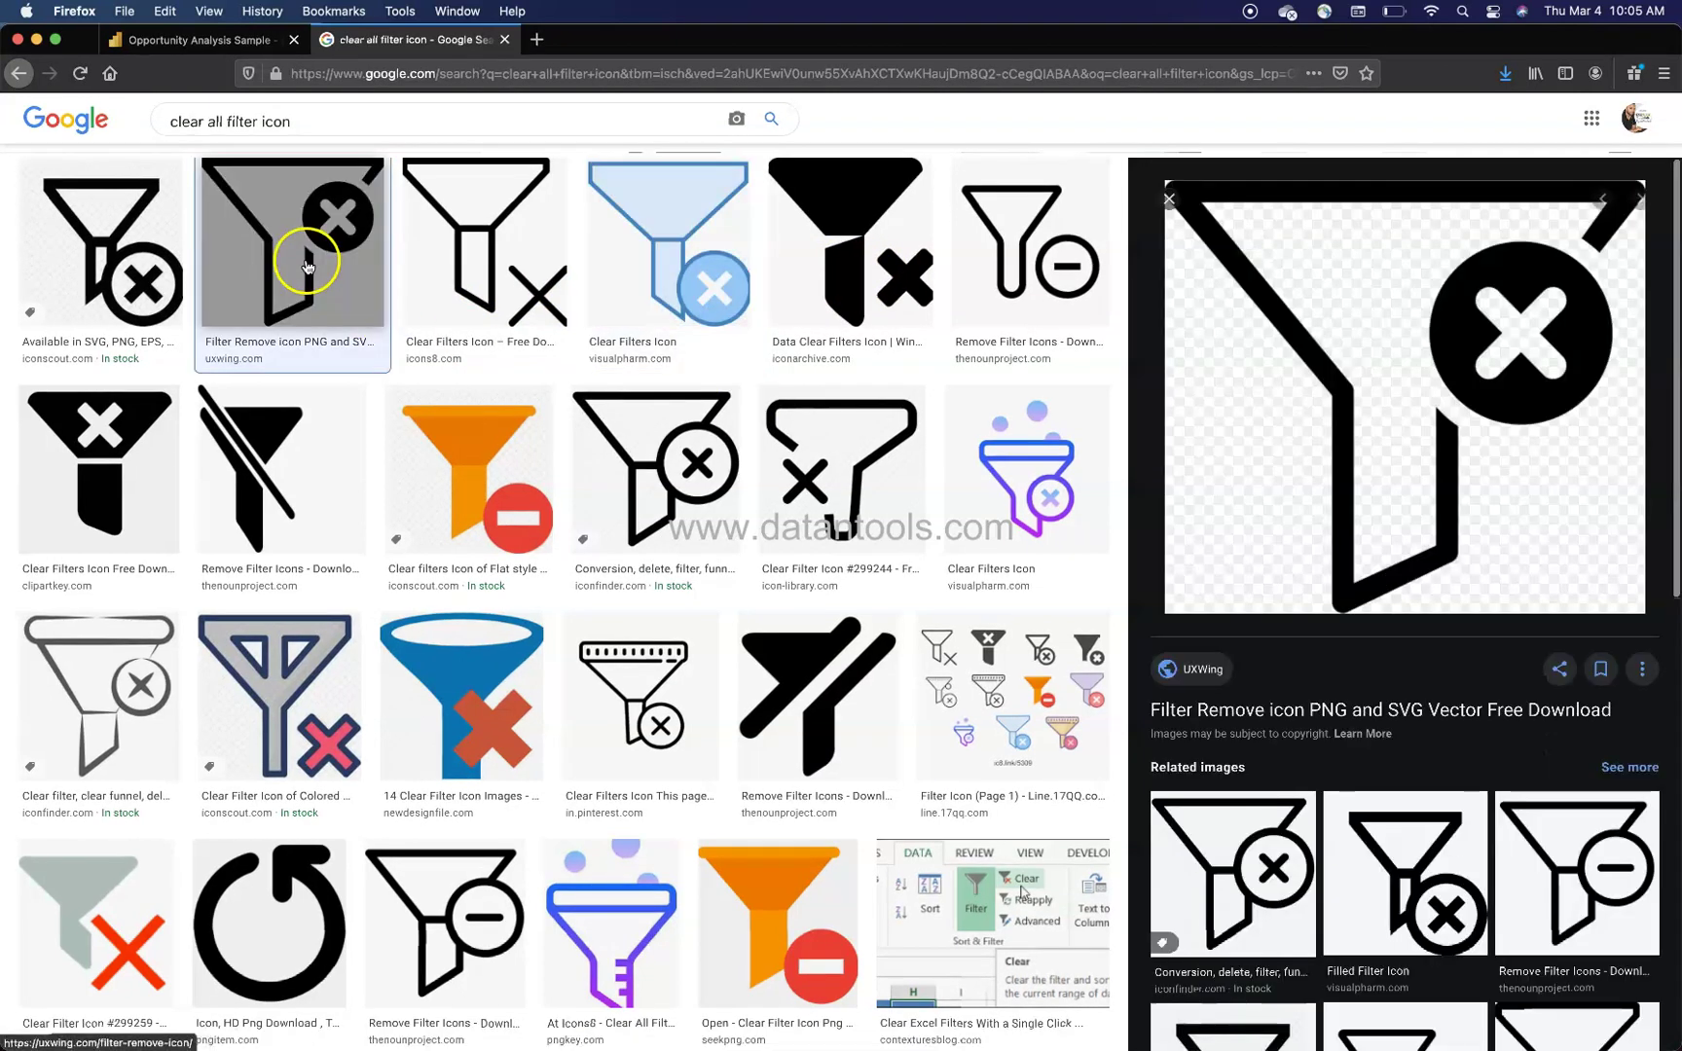
right_click(1380, 497)
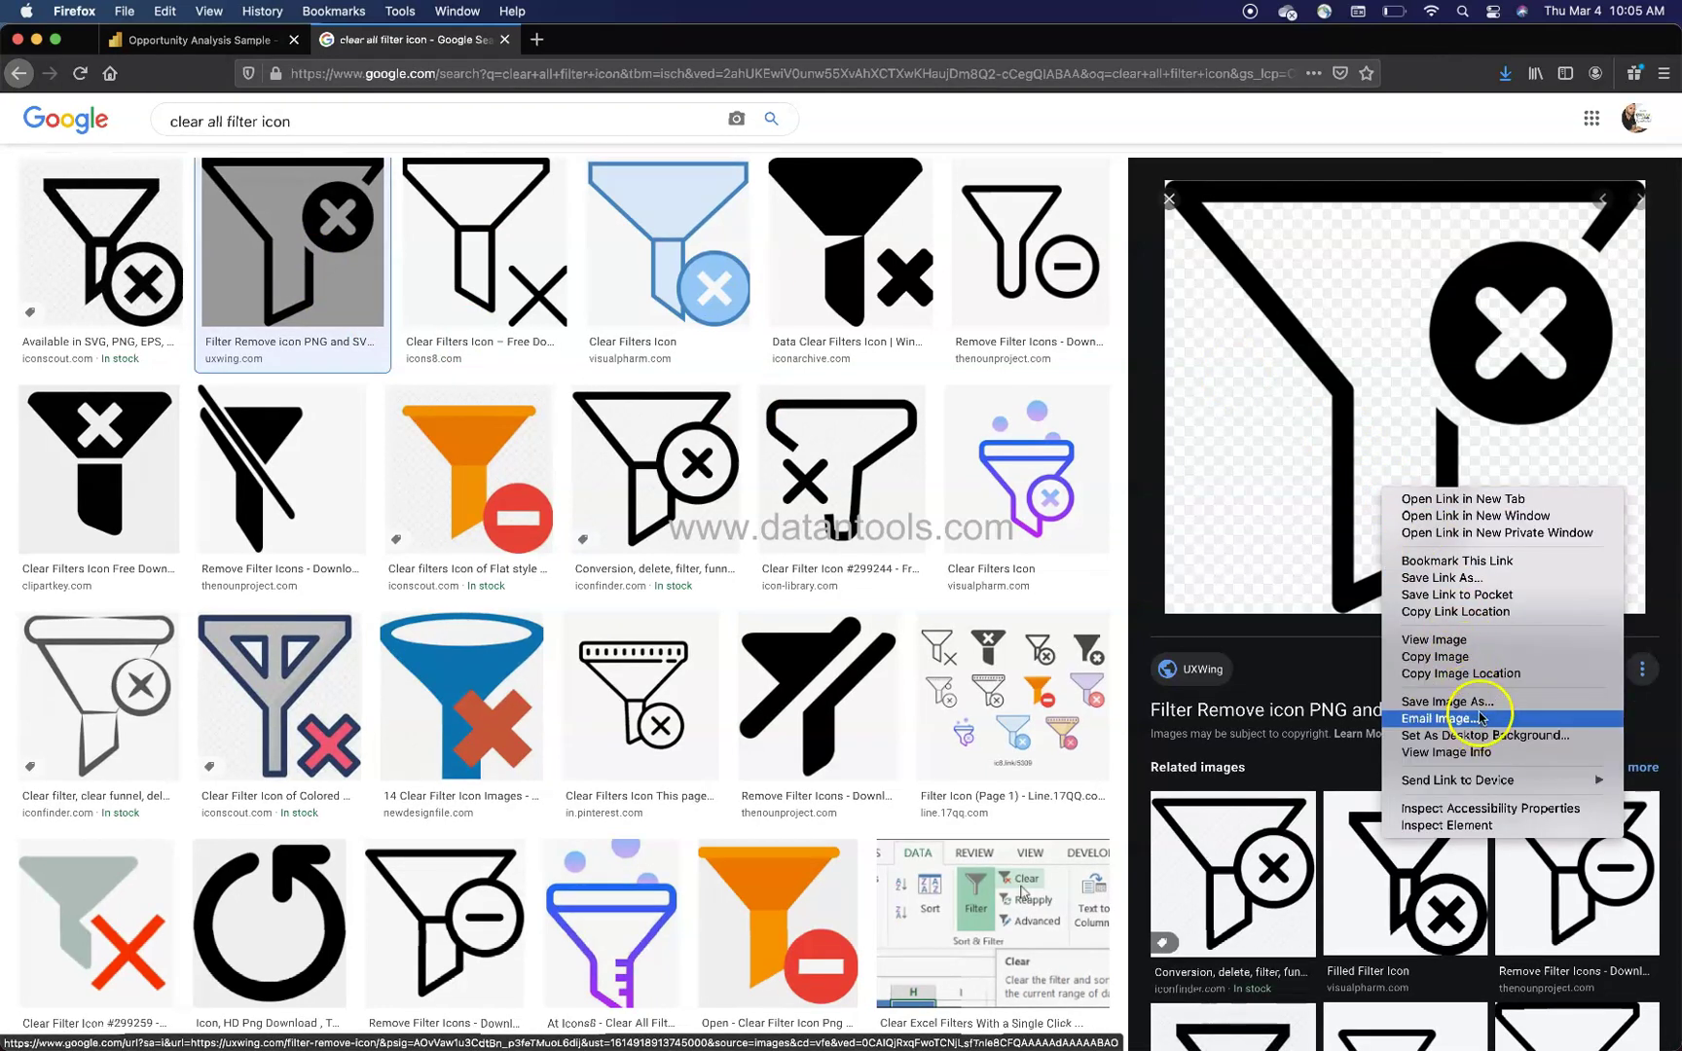
click(1327, 139)
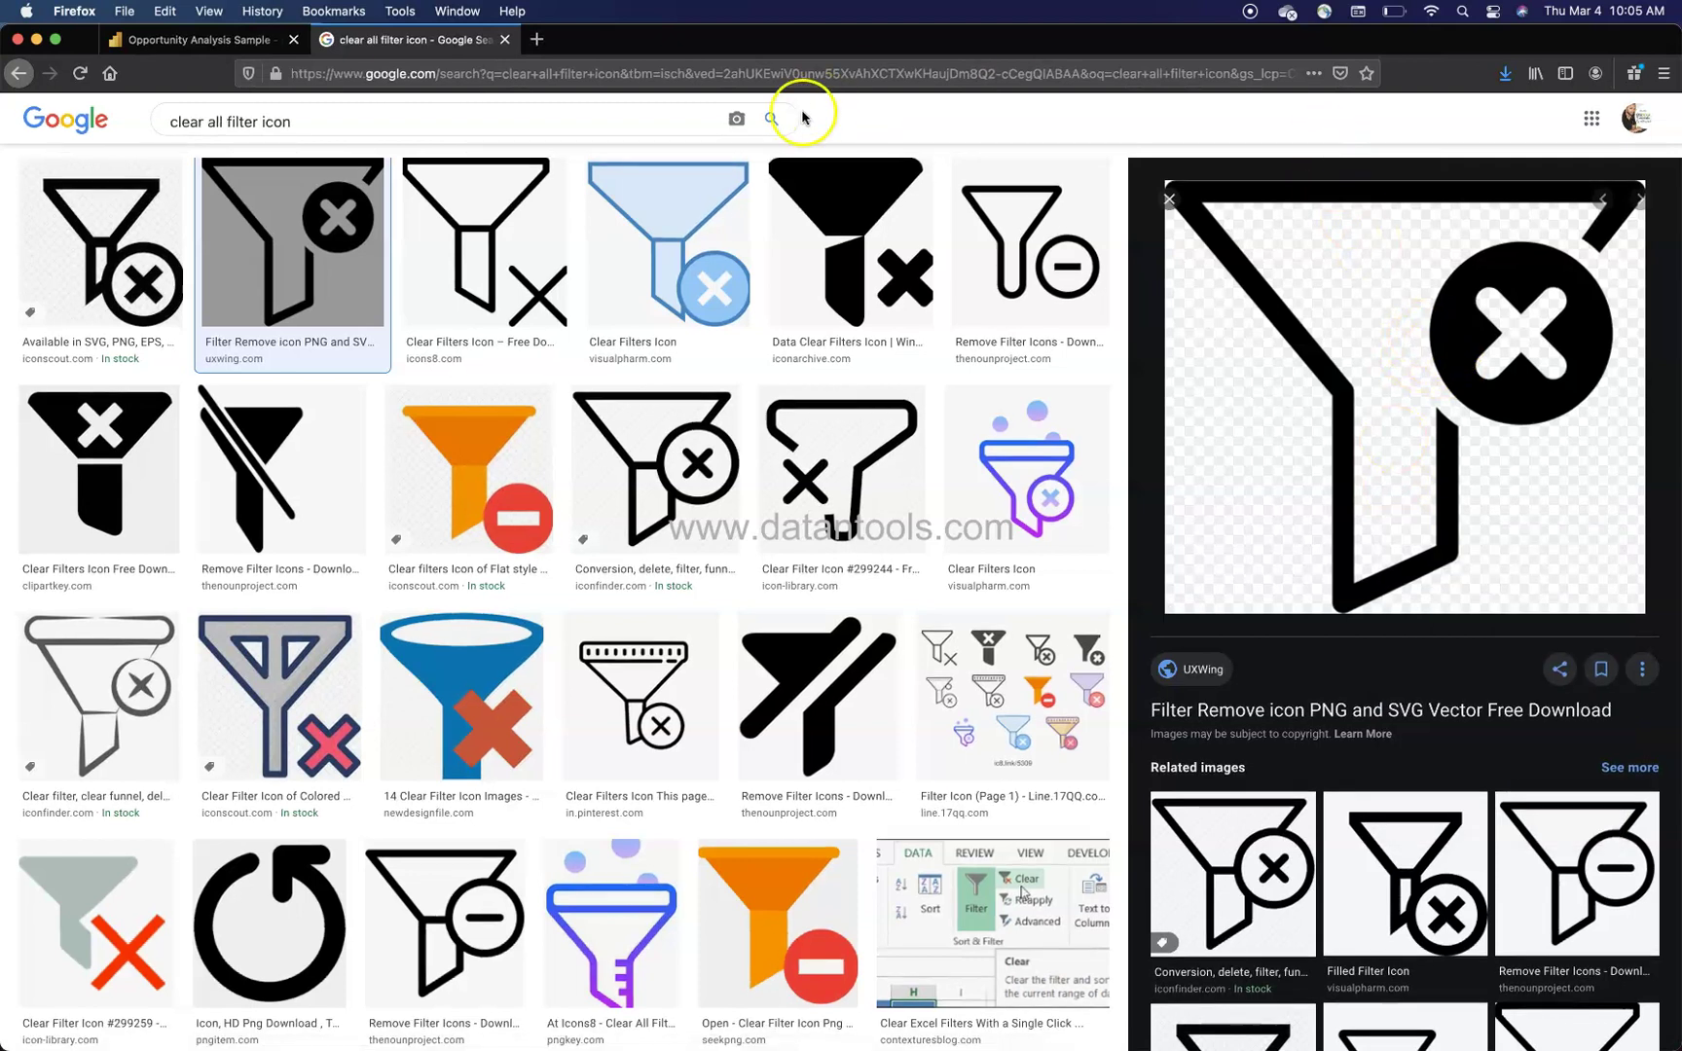
click(230, 39)
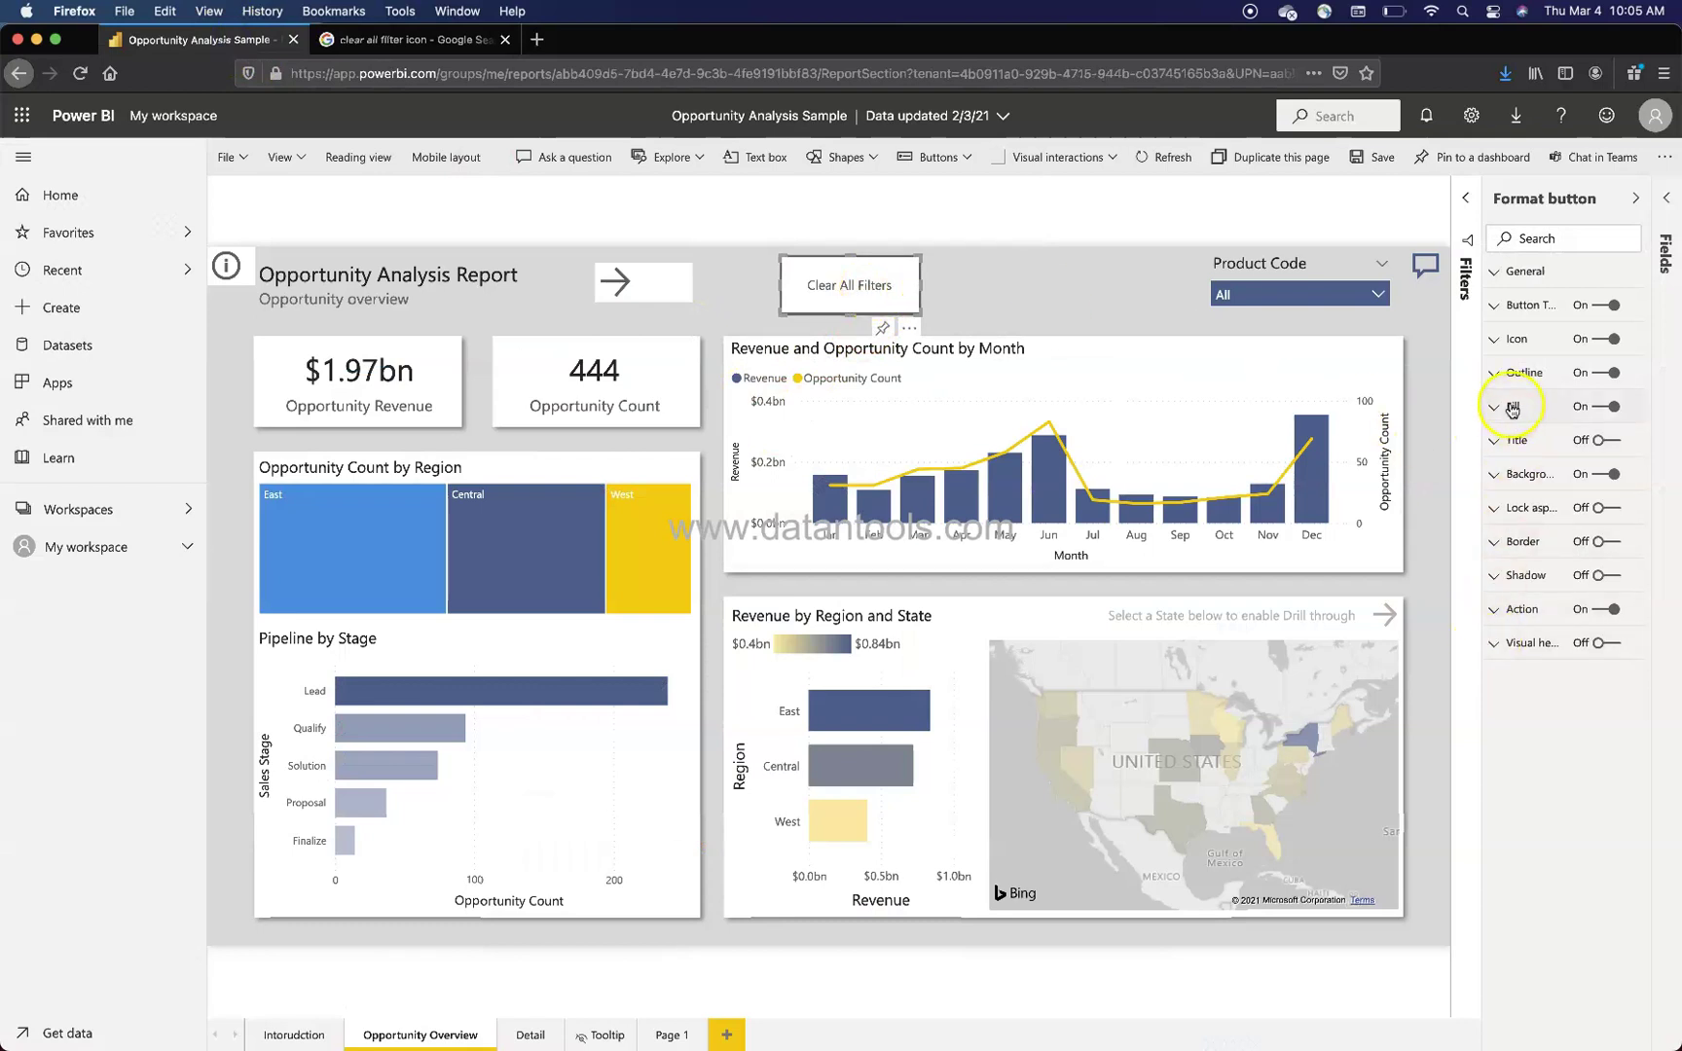
Turn the button's text off and choose filter-remove.png from Downloads as its fill image.
click(1600, 306)
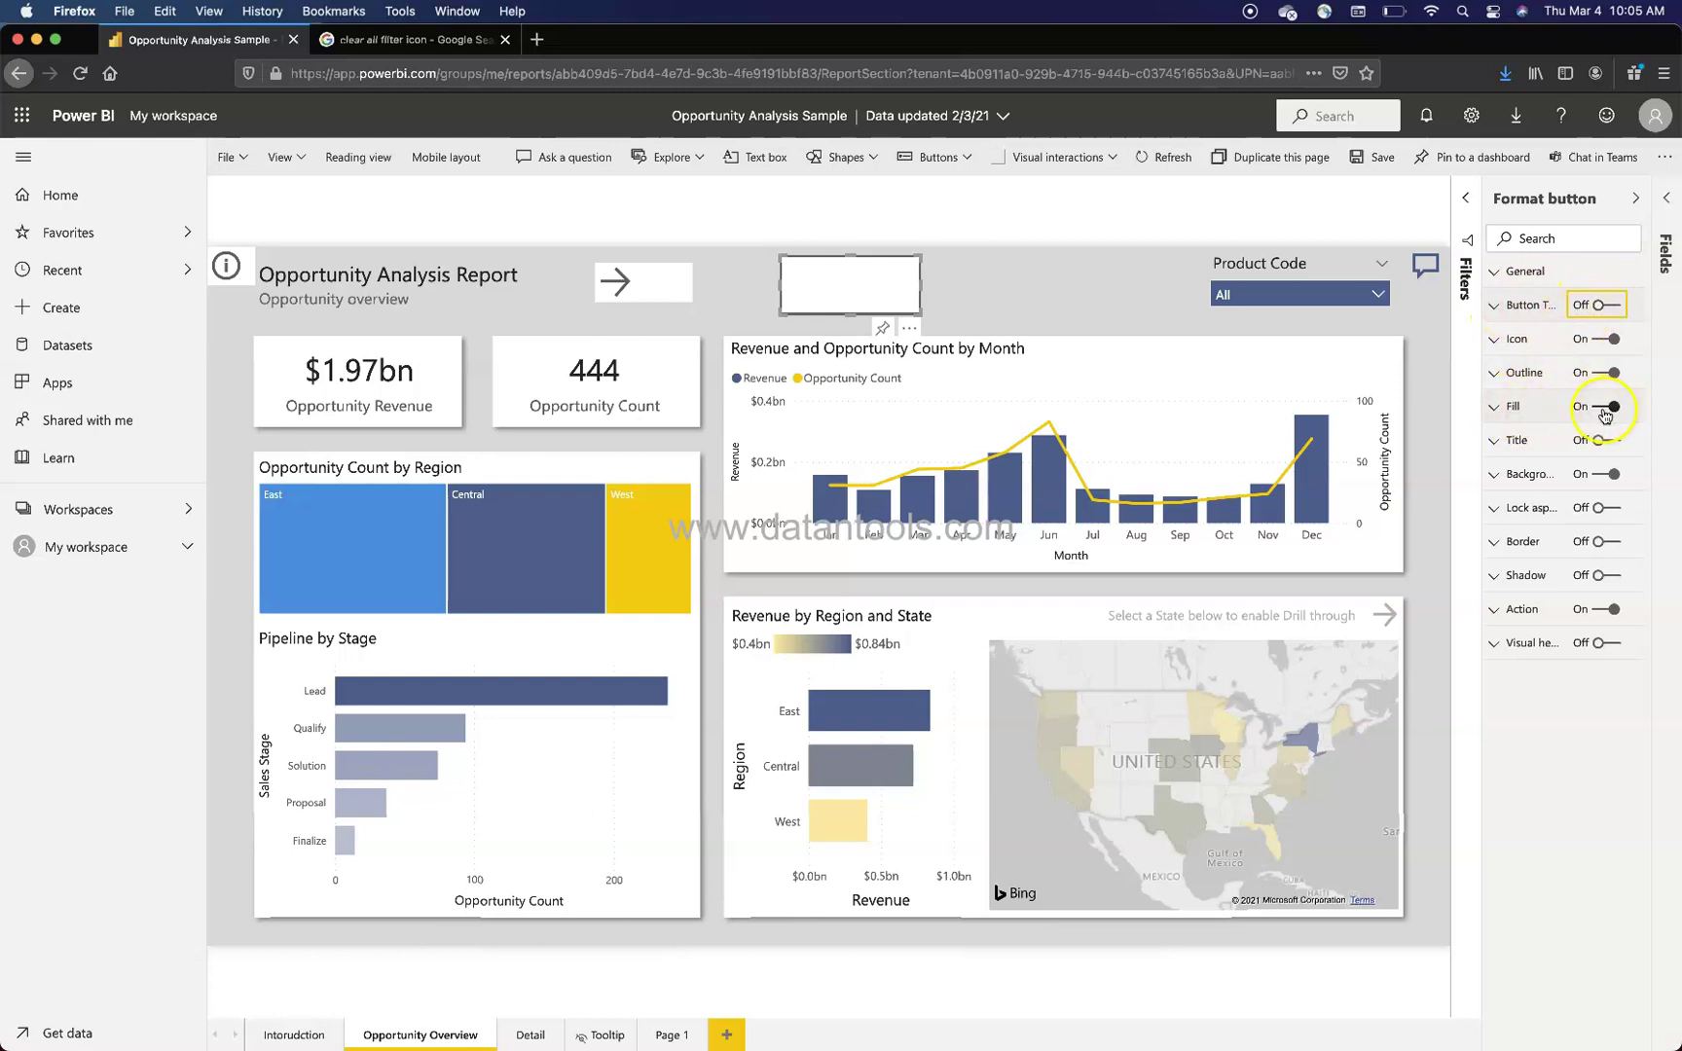
click(1513, 409)
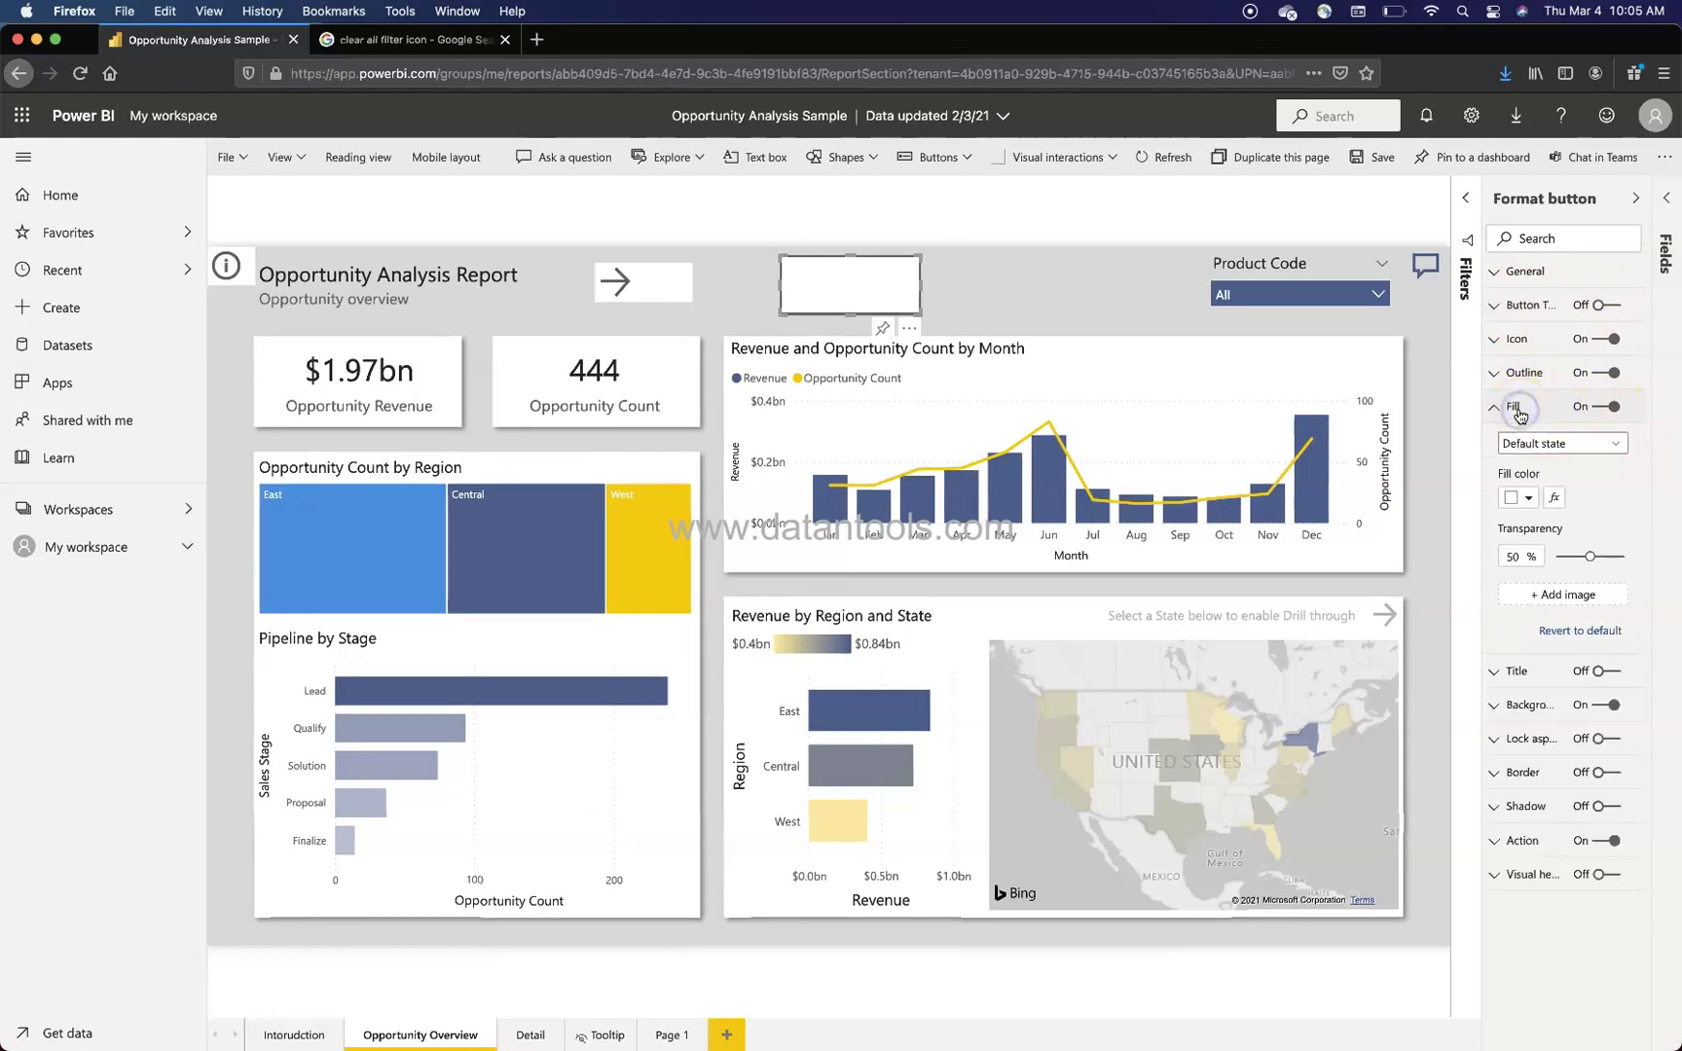
click(1574, 598)
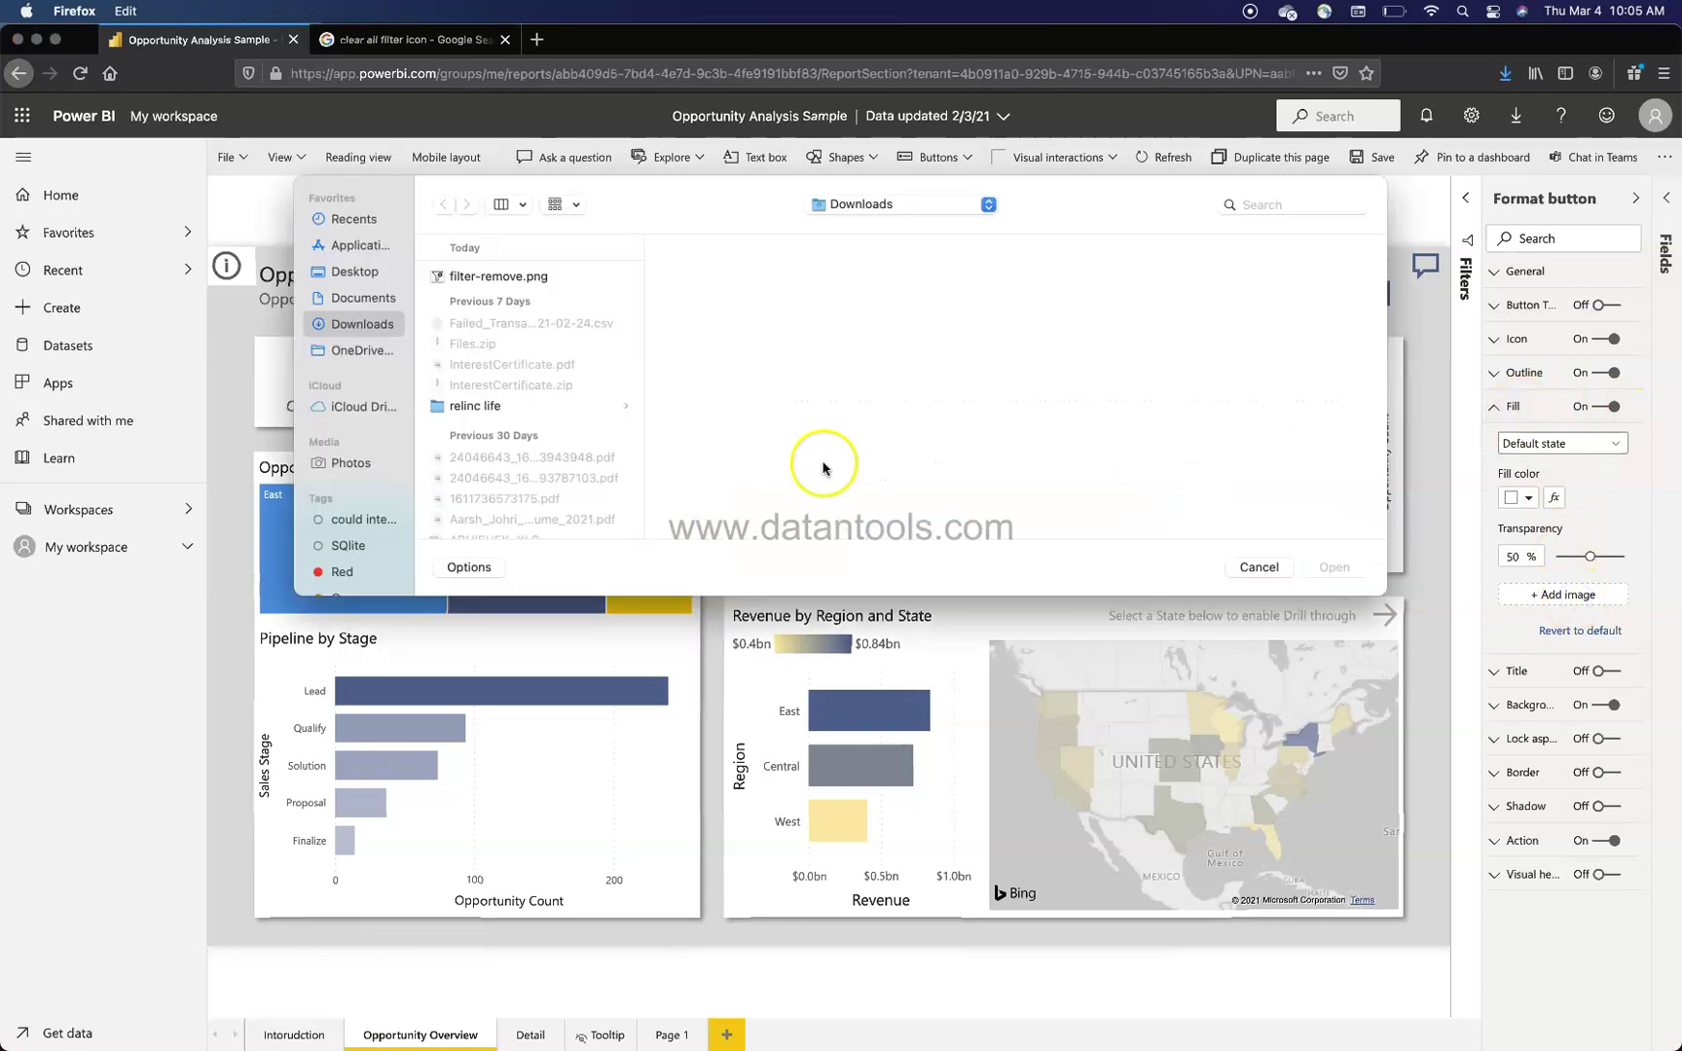
click(528, 282)
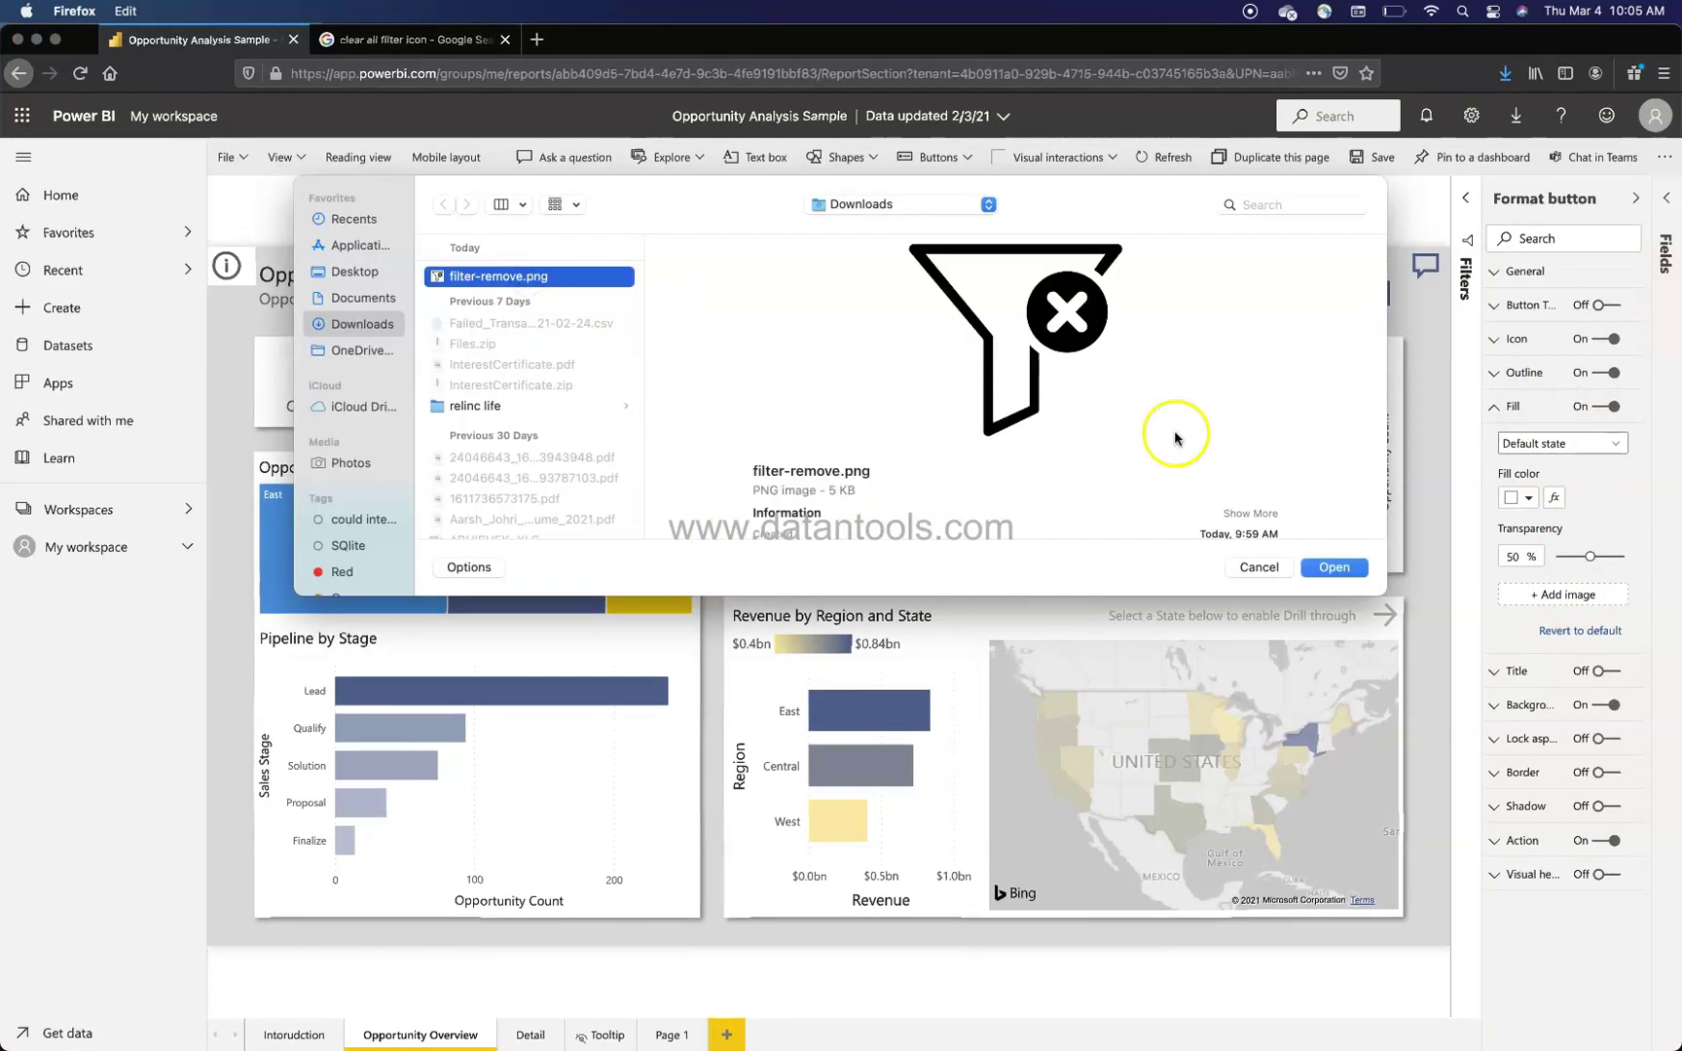
Load the image into the button and set its Image Fit to Fit.
click(1337, 574)
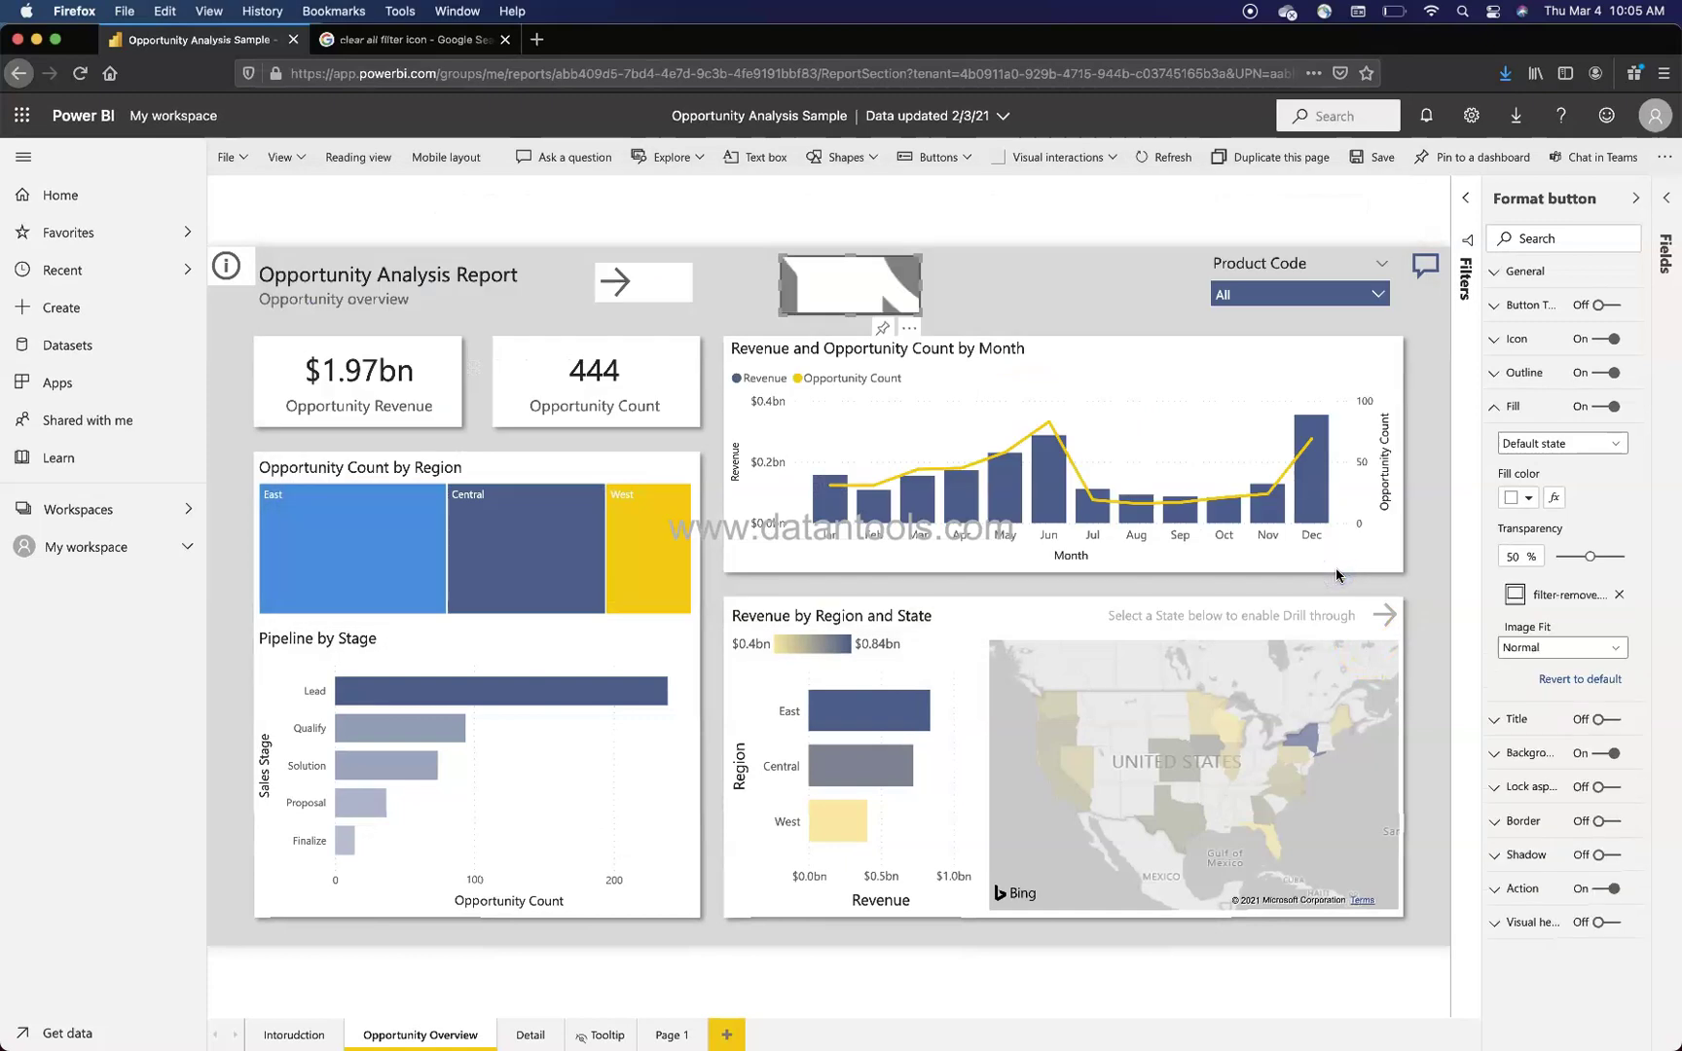
click(878, 292)
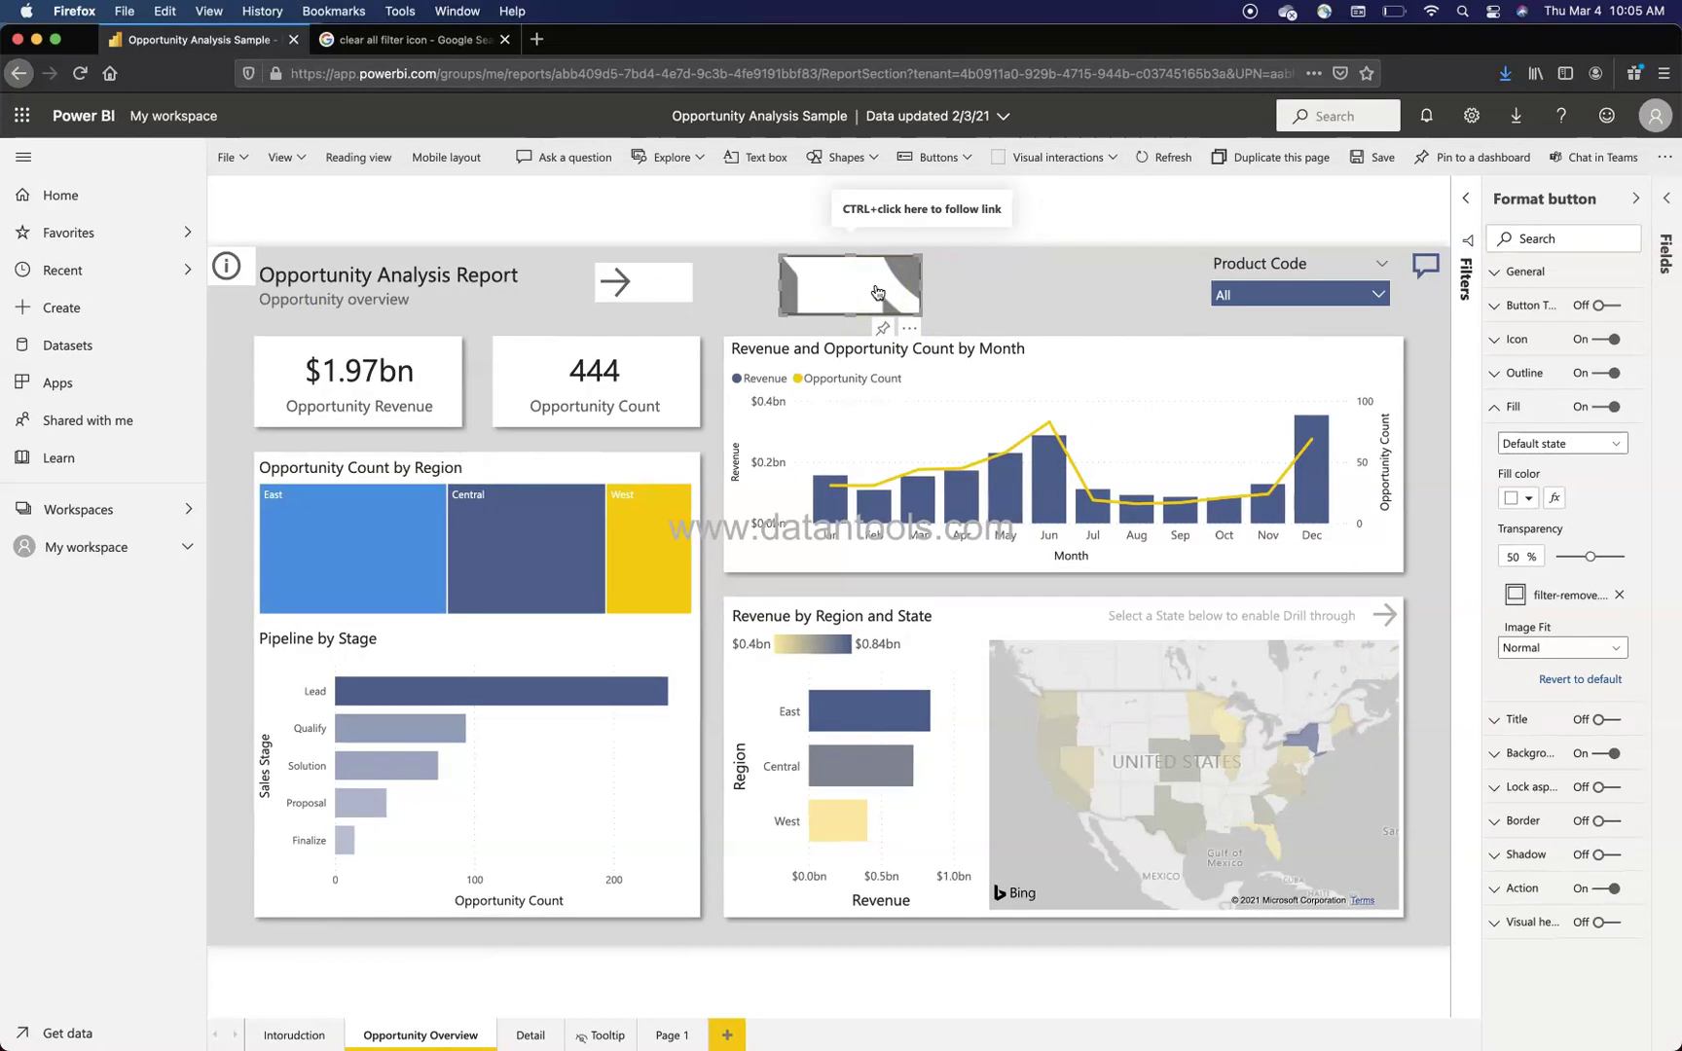
click(1531, 651)
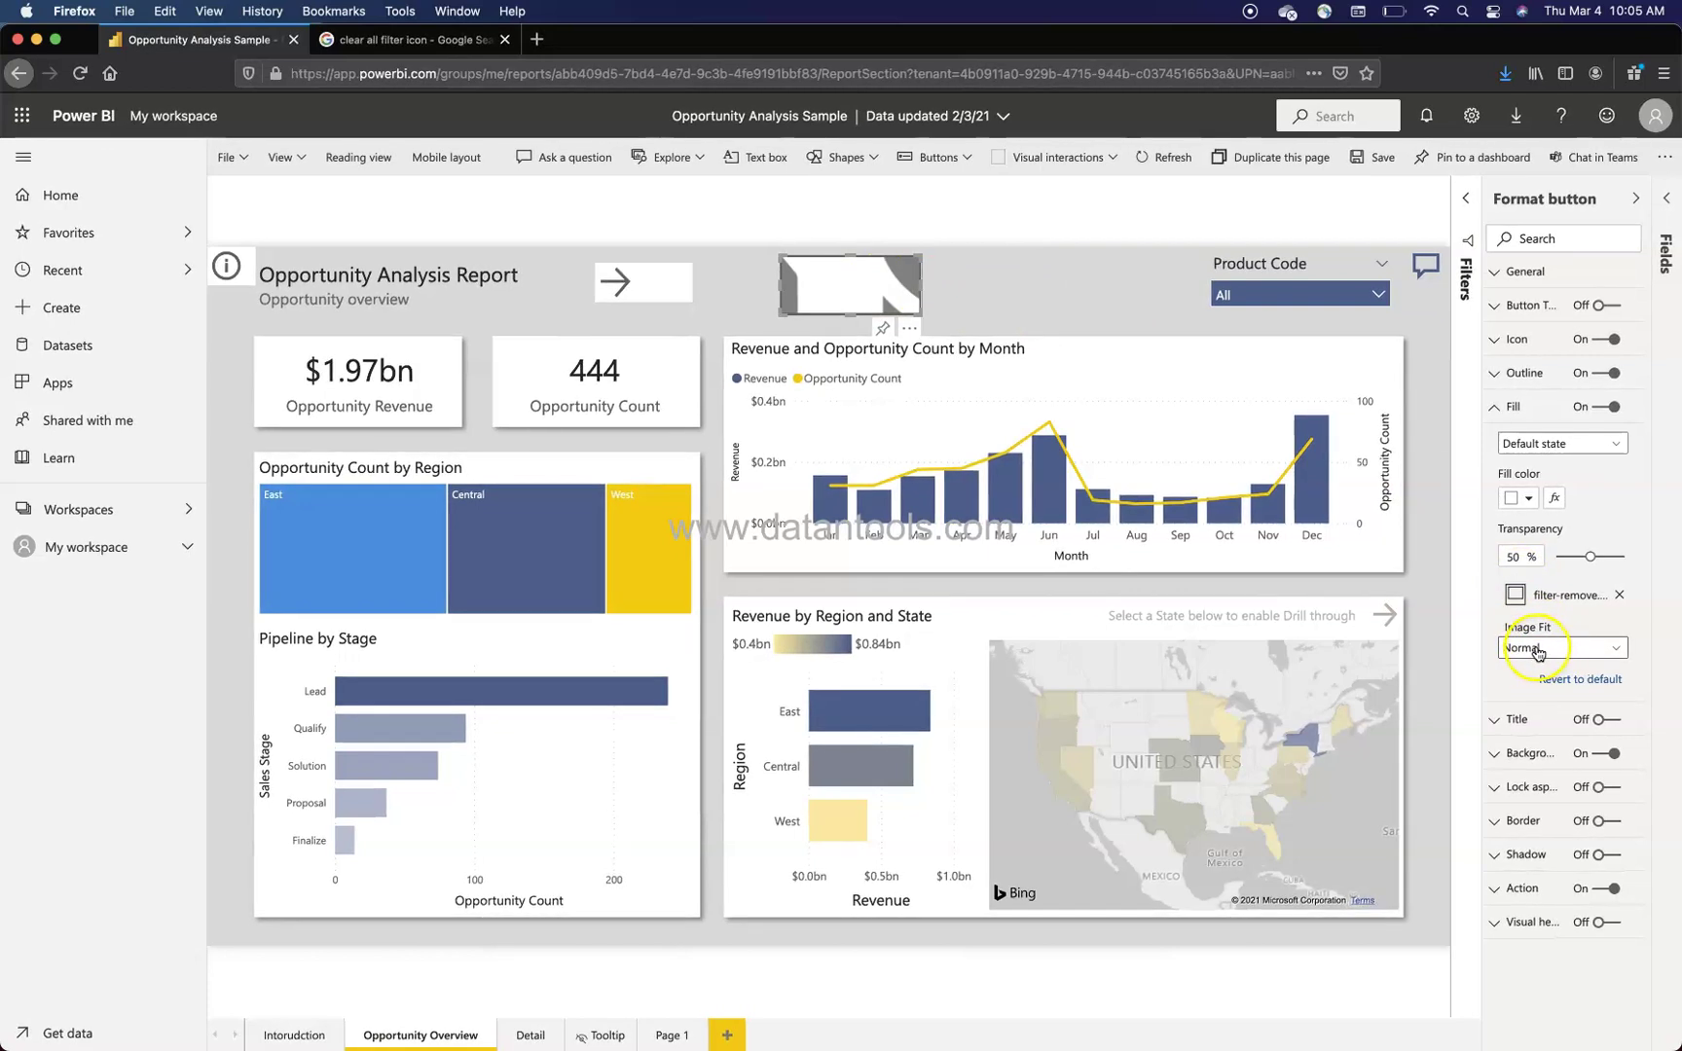
click(1538, 653)
click(1536, 693)
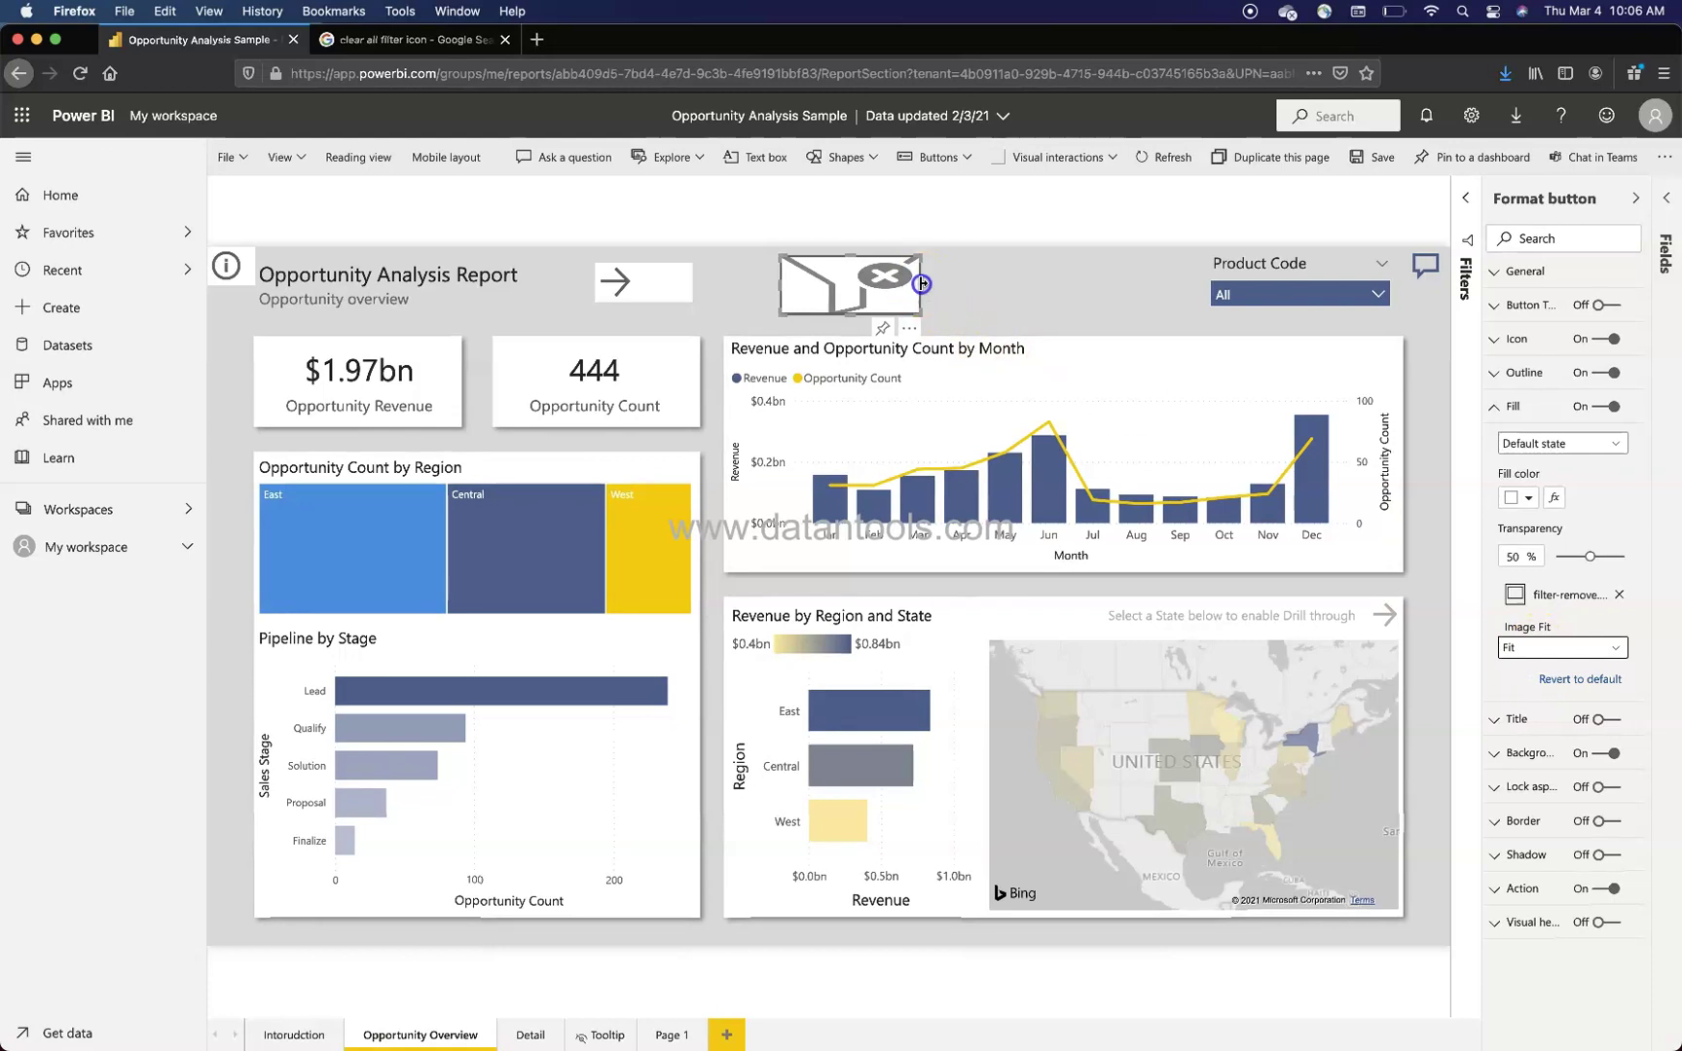
Narrow the button so it tightly frames the funnel-with-X icon.
drag(923, 283, 854, 292)
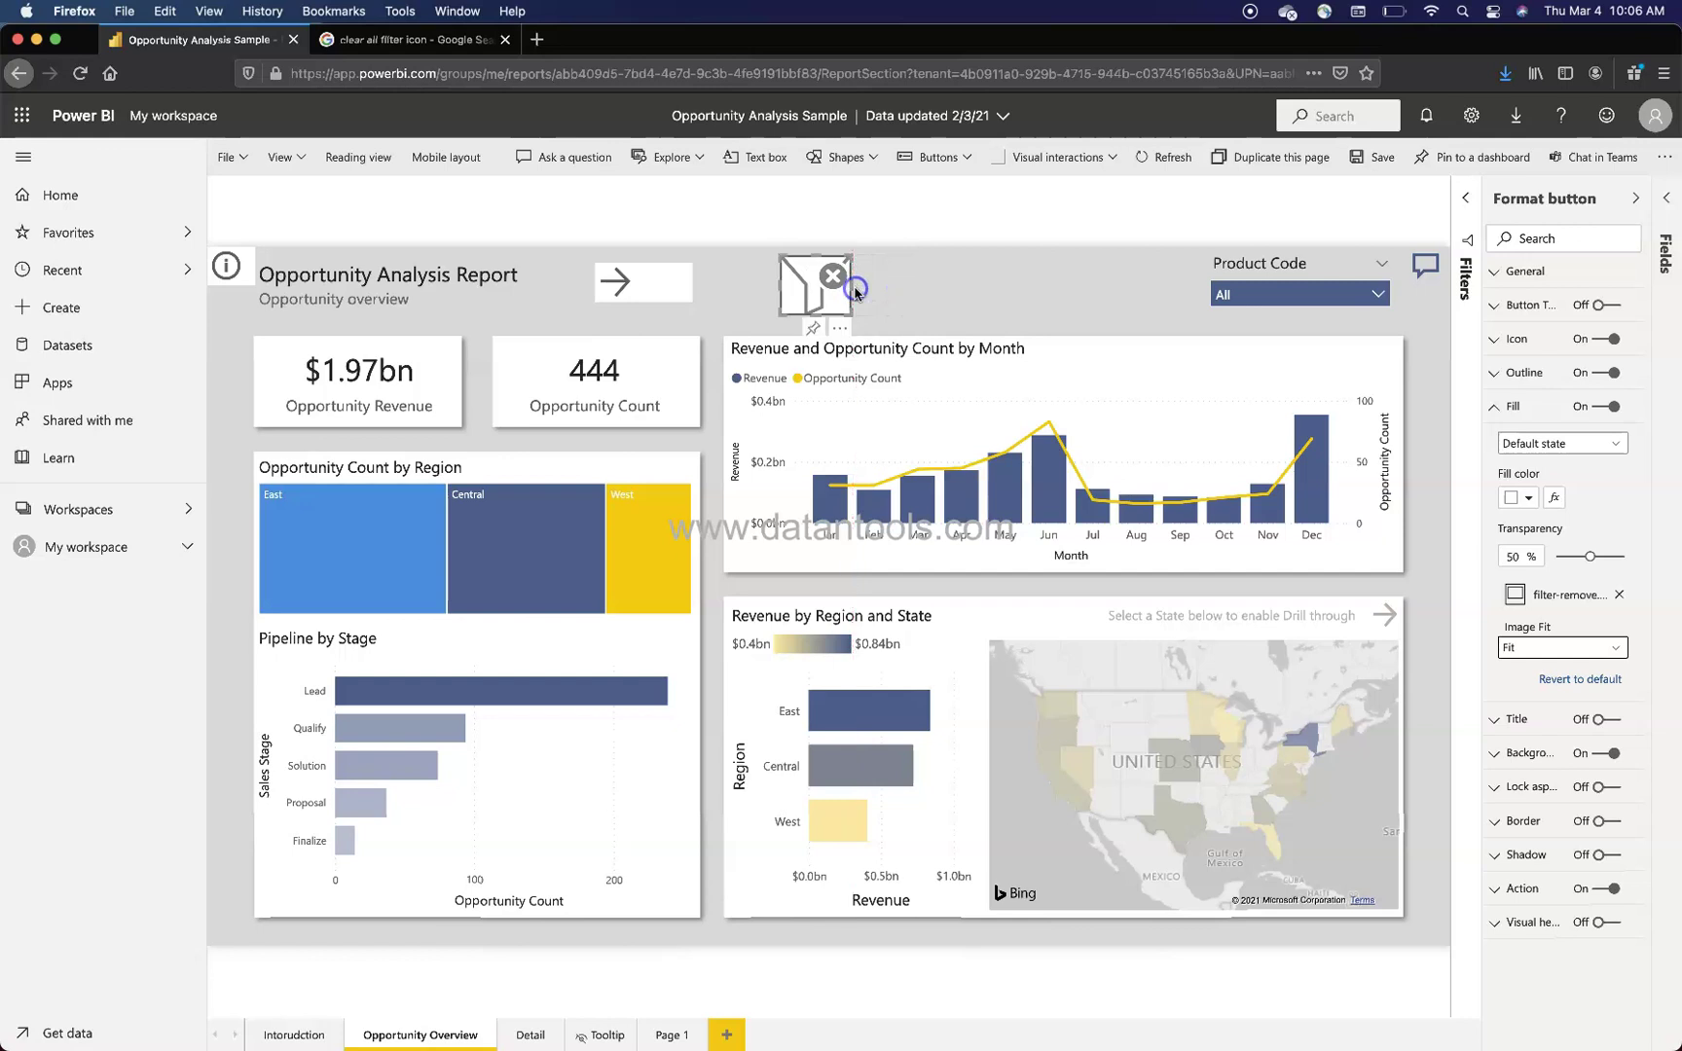
click(875, 292)
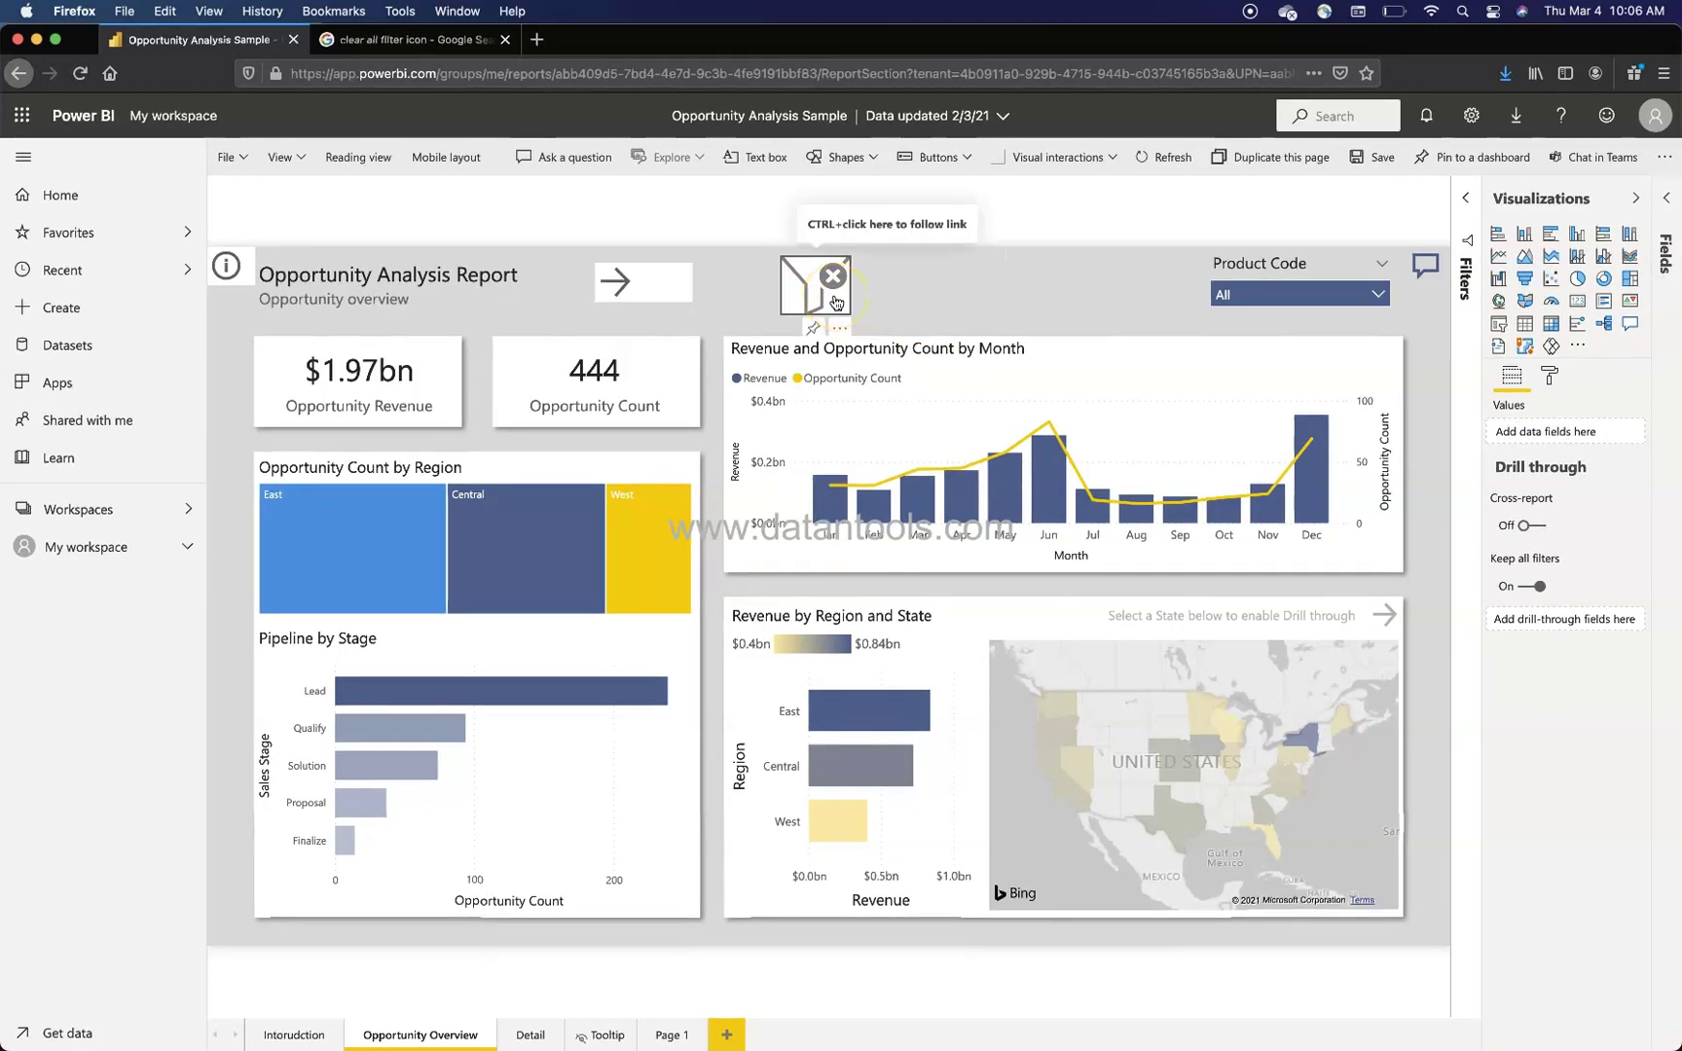
click(1229, 297)
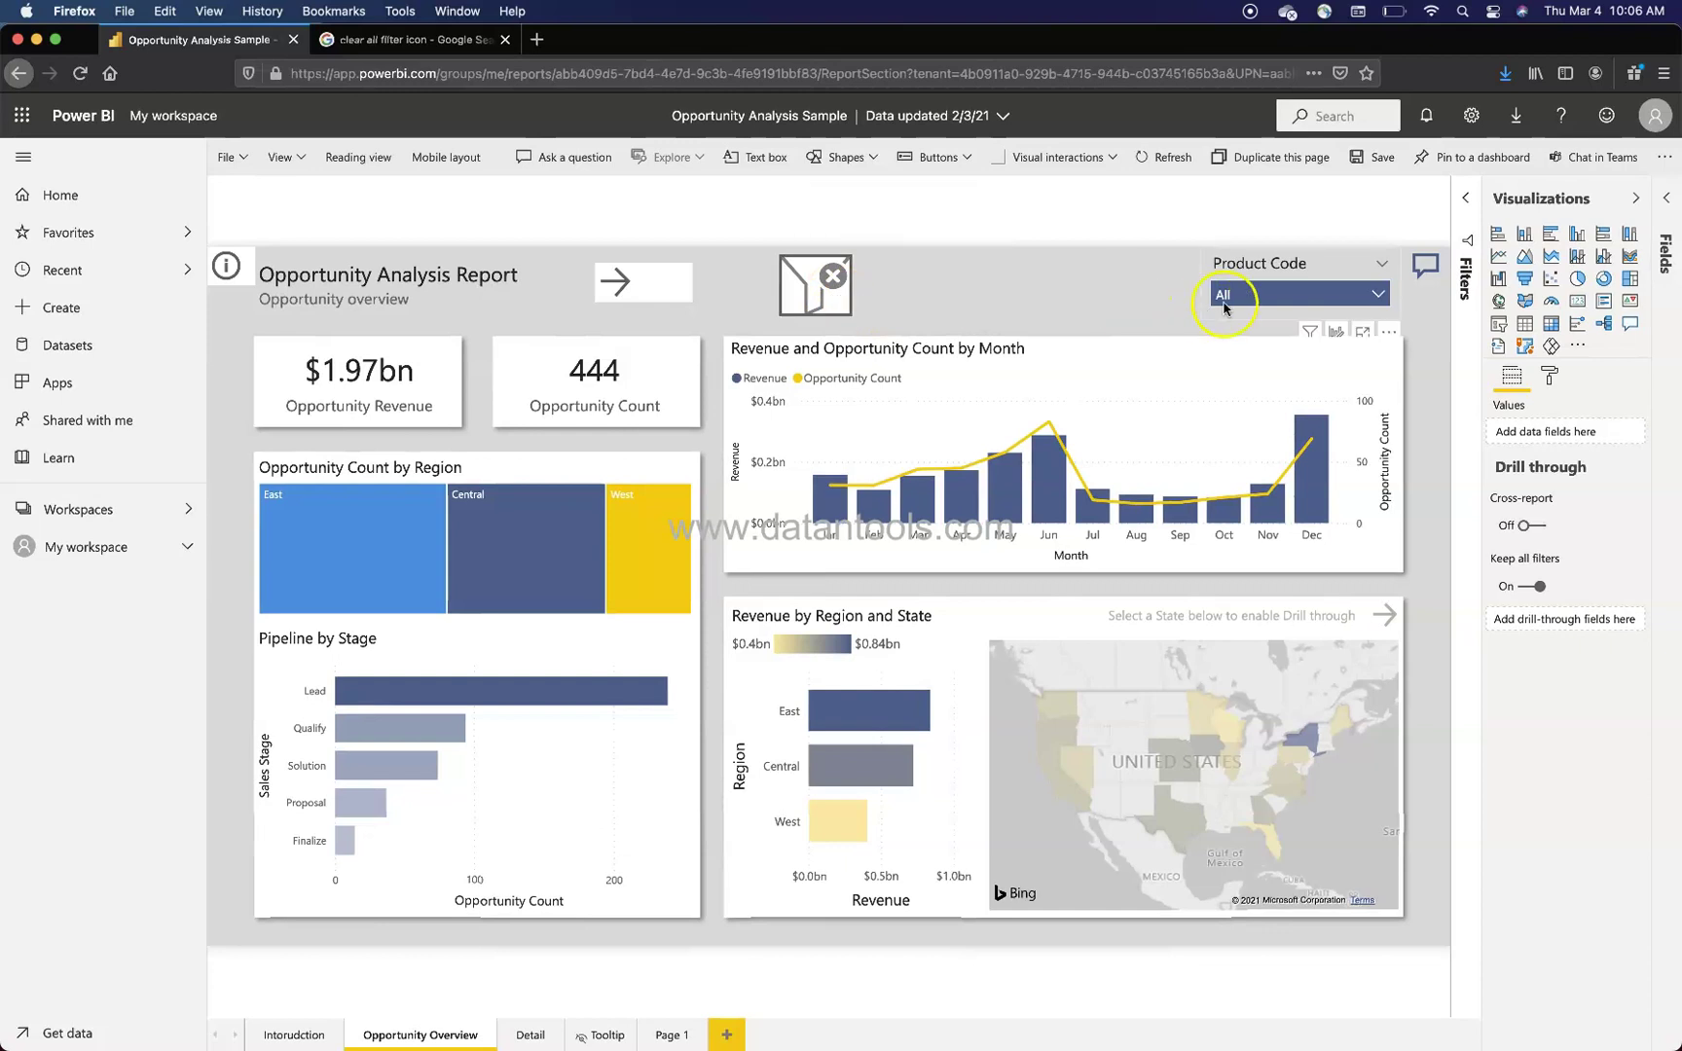
click(1237, 377)
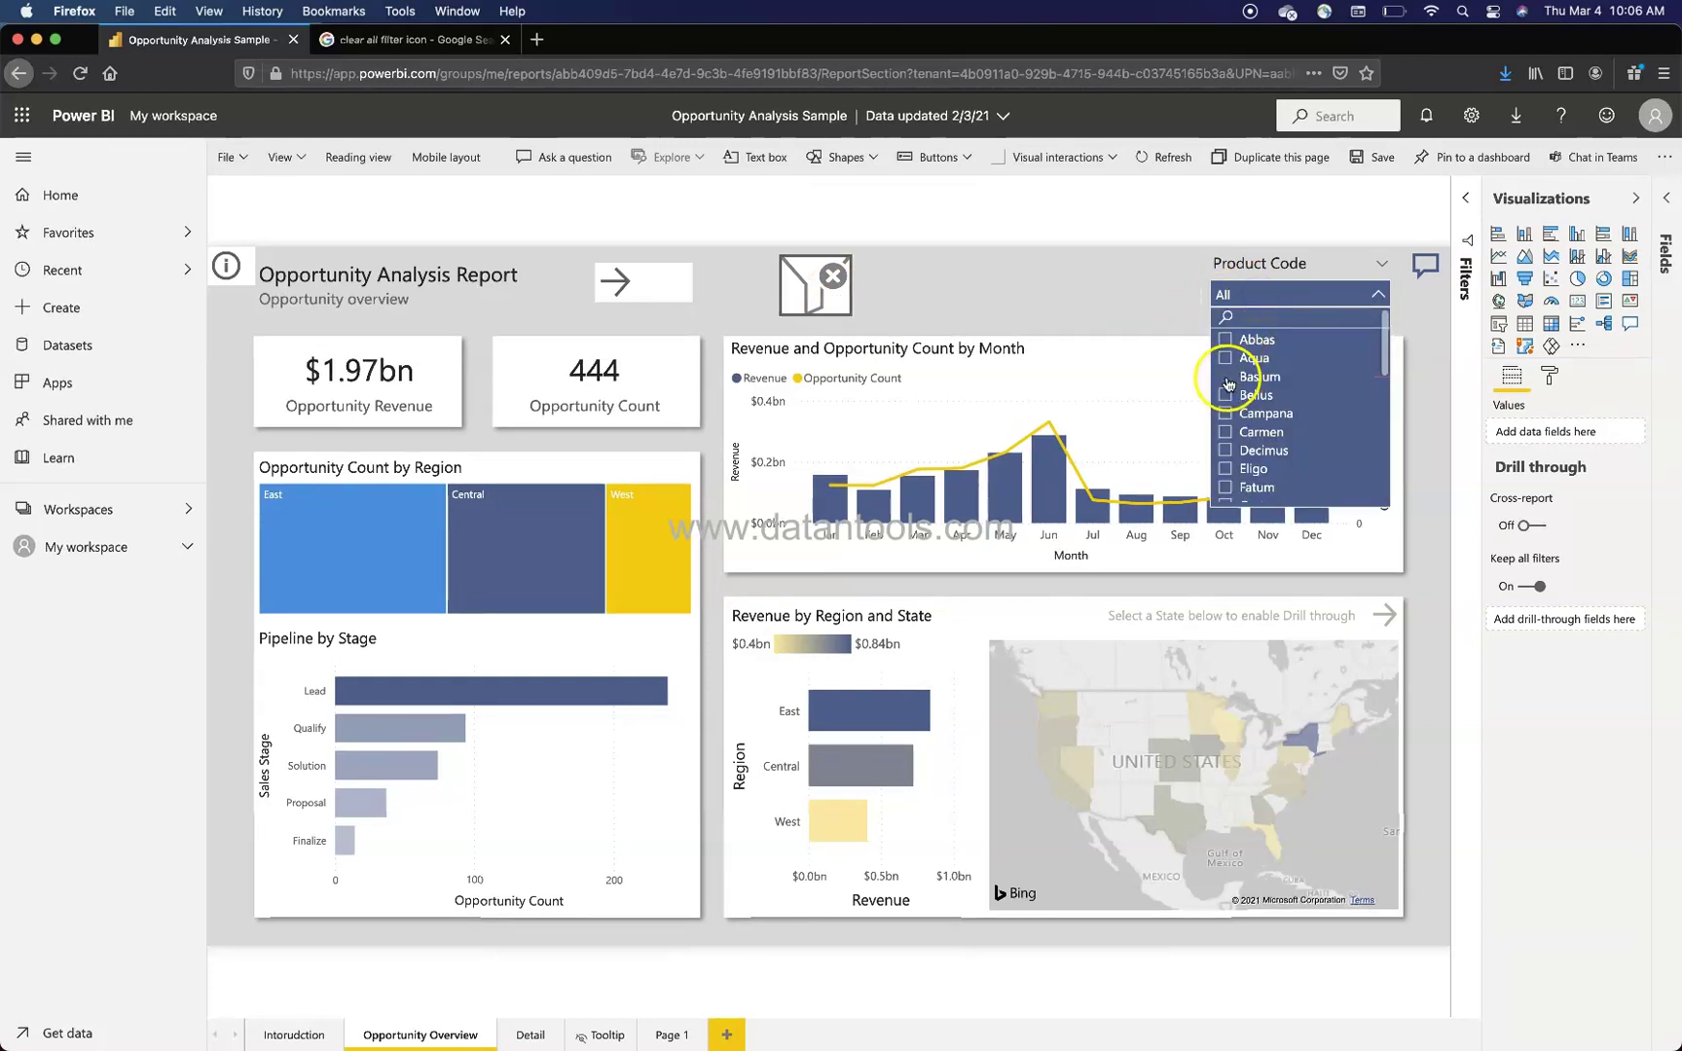
click(1233, 432)
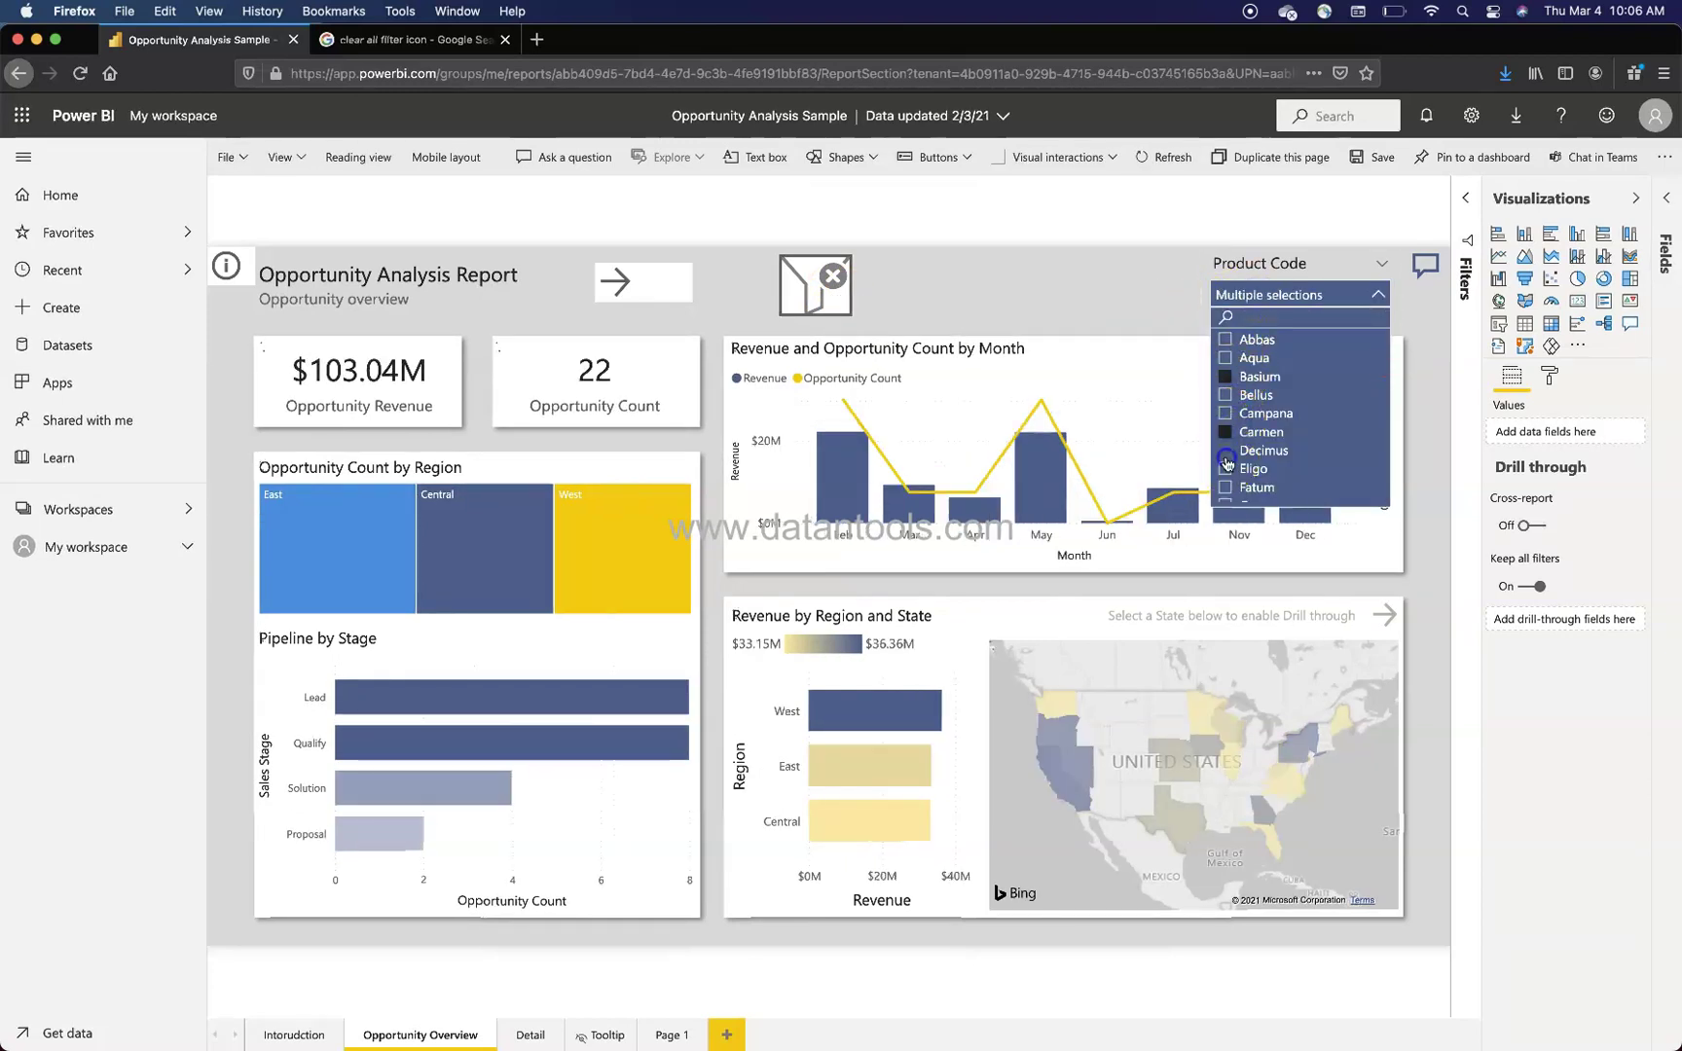
click(966, 299)
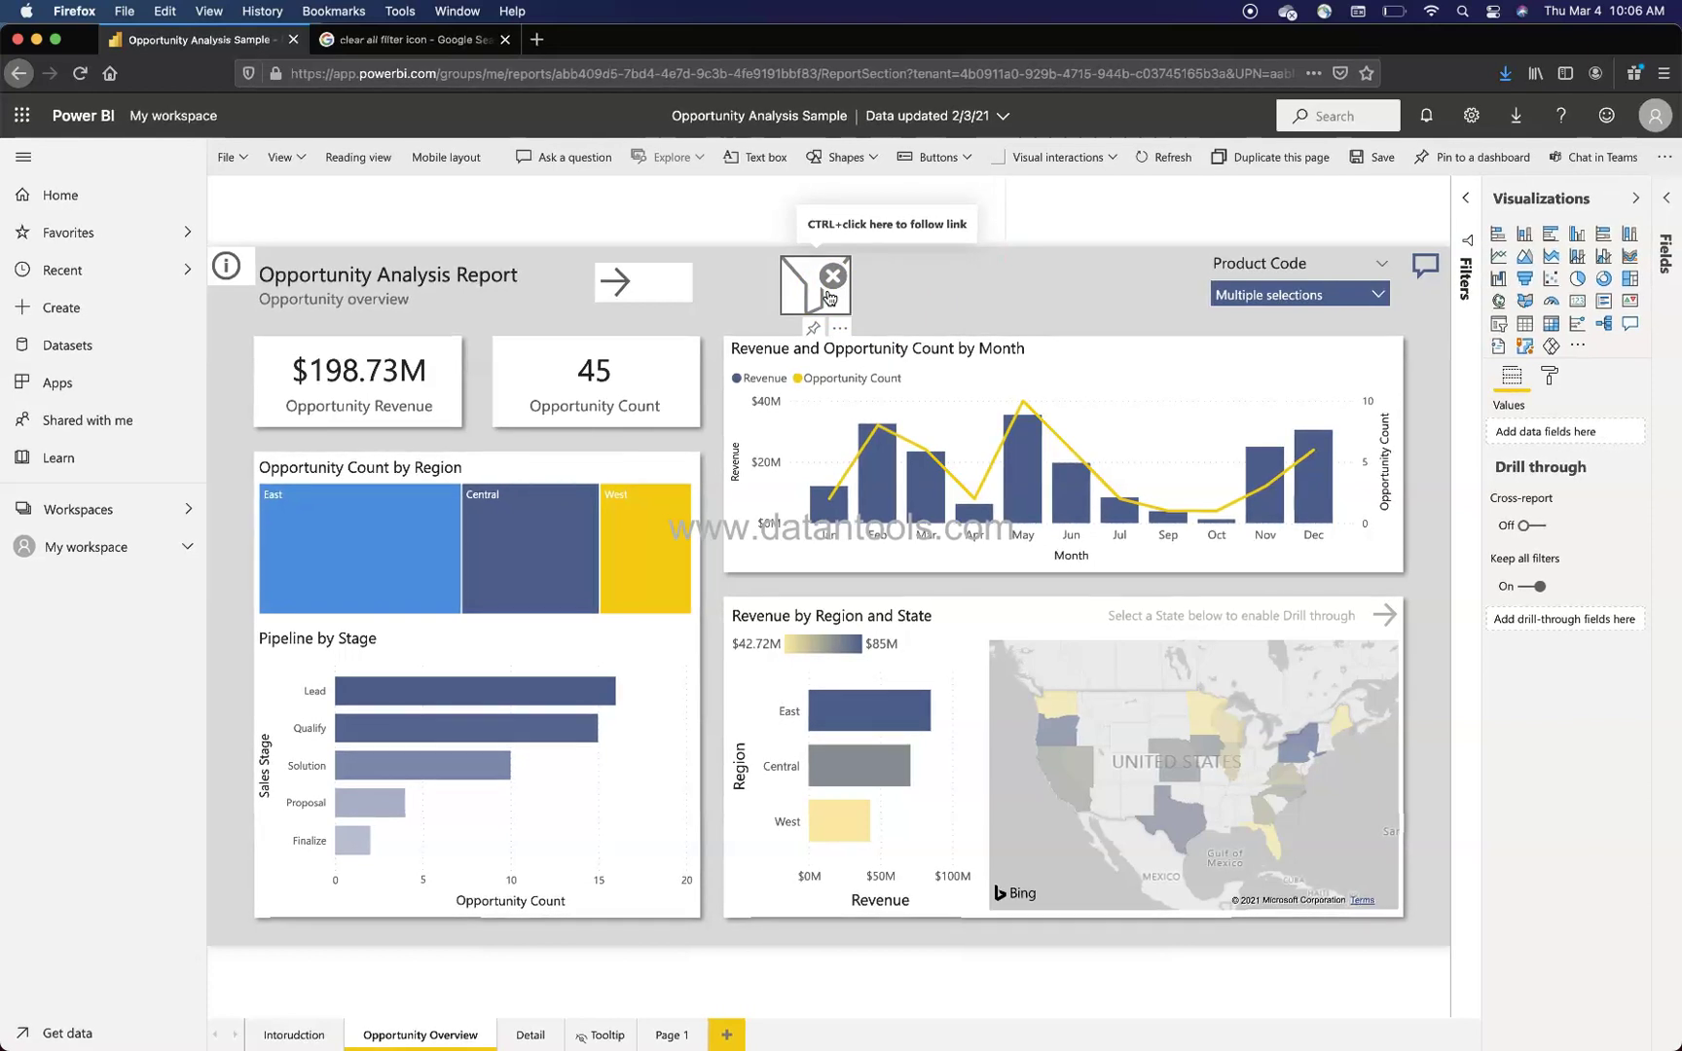
ctrl+click(828, 292)
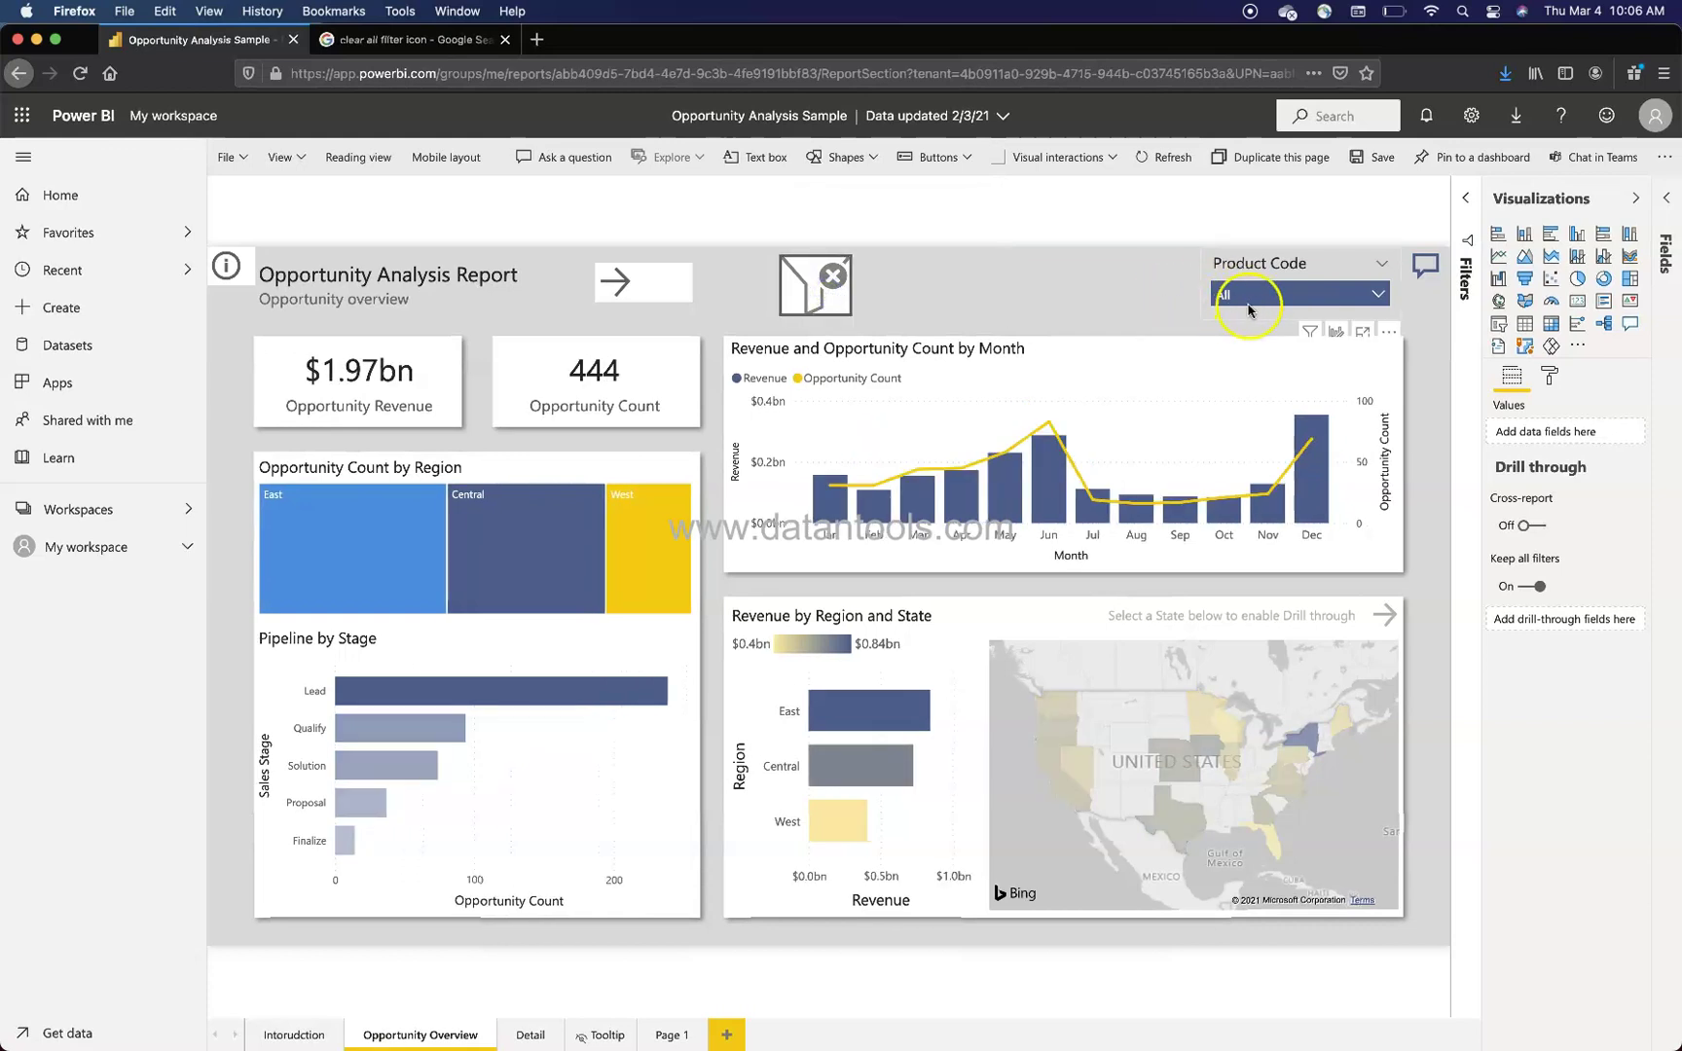